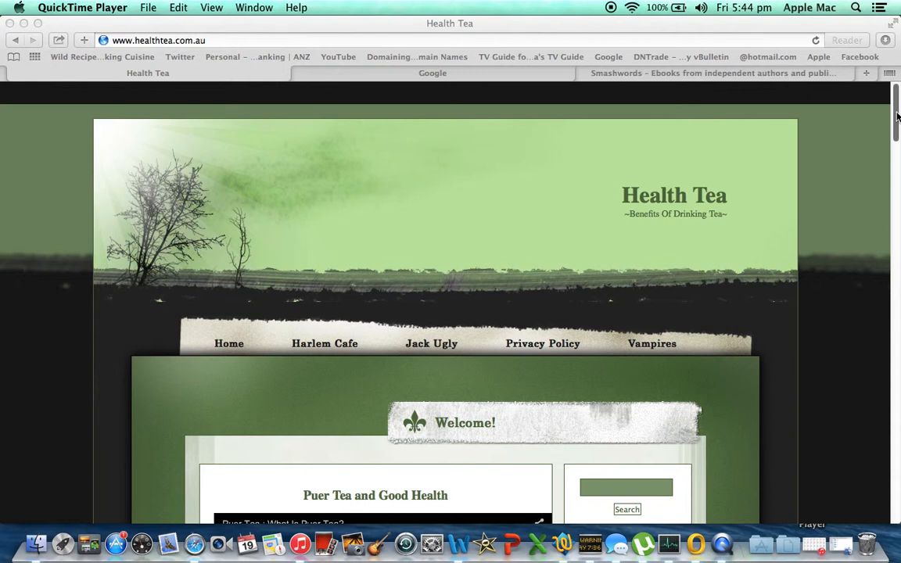
Step: Open the "Puer Tea and Good Health" post for editing from the site's front page, and return to the site
{"action": "left_click", "coordinate": [897, 118]}
{"action": "mouse_move", "coordinate": [897, 126]}
{"action": "left_mouse_down"}
{"action": "mouse_move", "coordinate": [897, 163]}
{"action": "mouse_move", "coordinate": [897, 122]}
{"action": "left_mouse_up"}
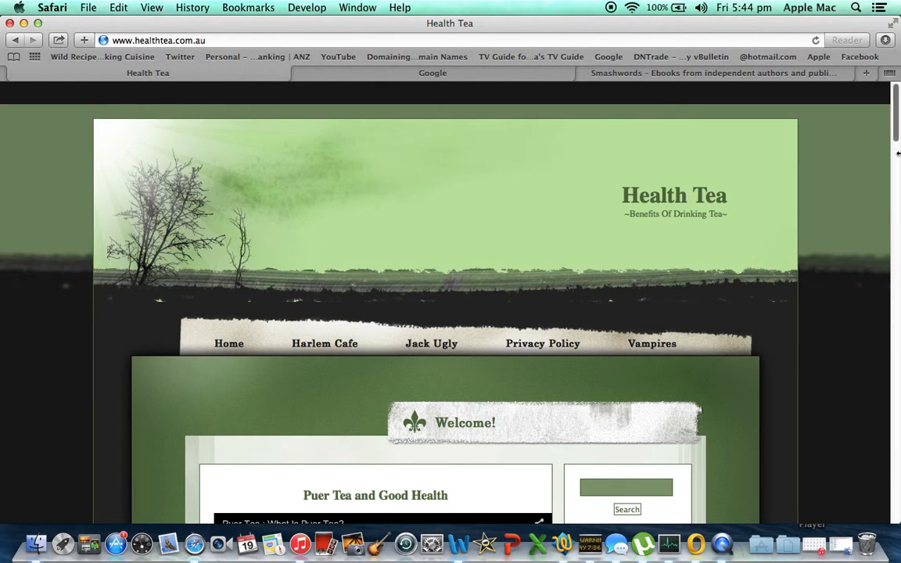
{"action": "left_click_drag", "start_coordinate": [897, 125], "coordinate": [892, 185]}
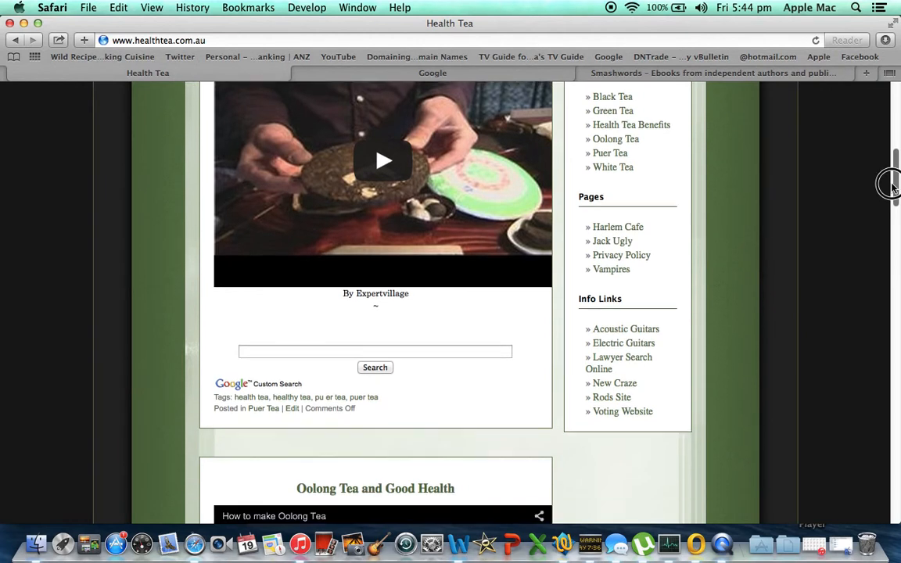
{"action": "left_click", "coordinate": [291, 409]}
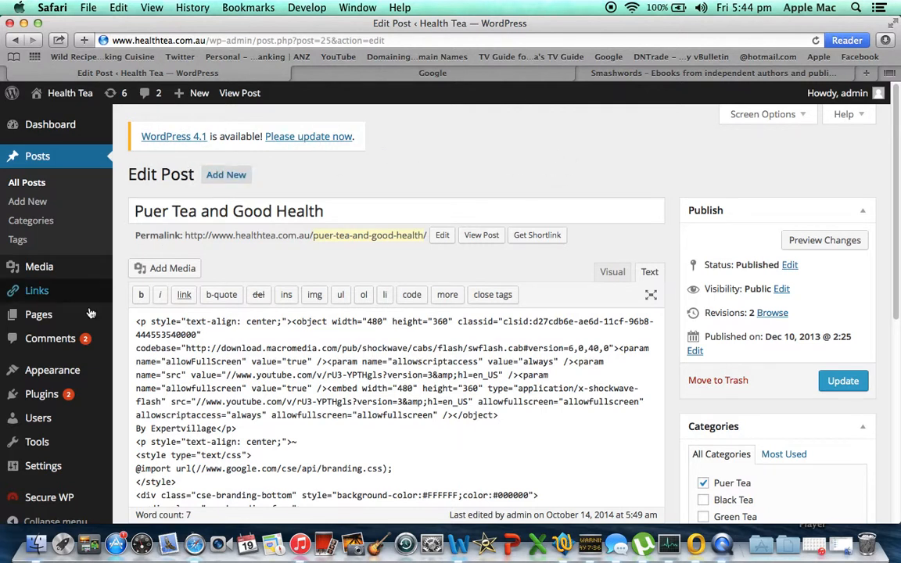
{"action": "mouse_move", "coordinate": [57, 444]}
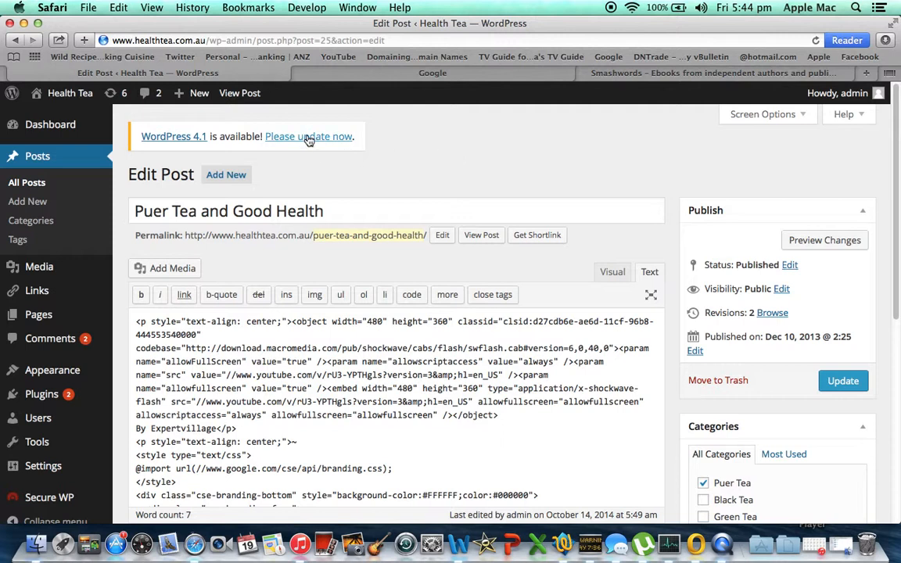
{"action": "left_click", "coordinate": [69, 93]}
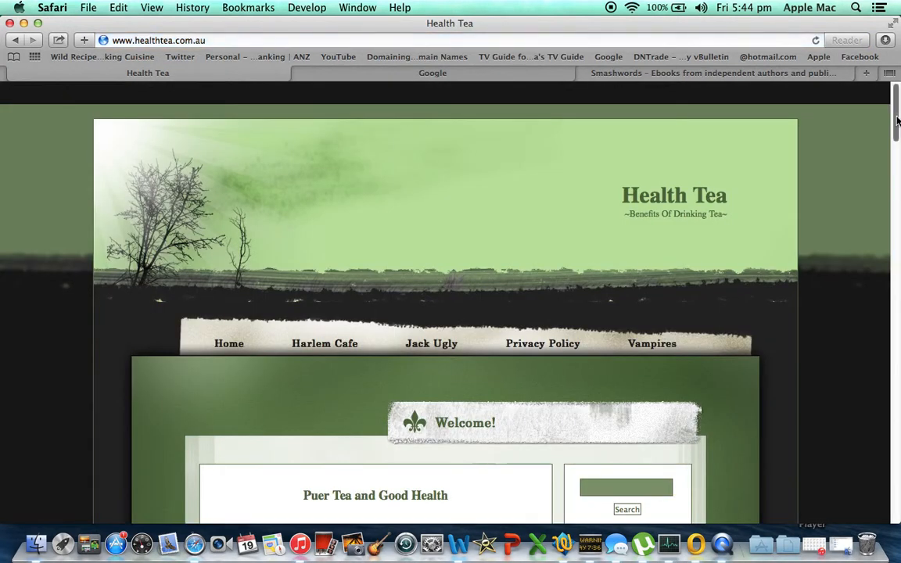
Step: Enter the admin area by editing the "Puer Tea and Good Health" post, and update WordPress to version 4.1
{"action": "left_click_drag", "start_coordinate": [893, 106], "coordinate": [882, 135]}
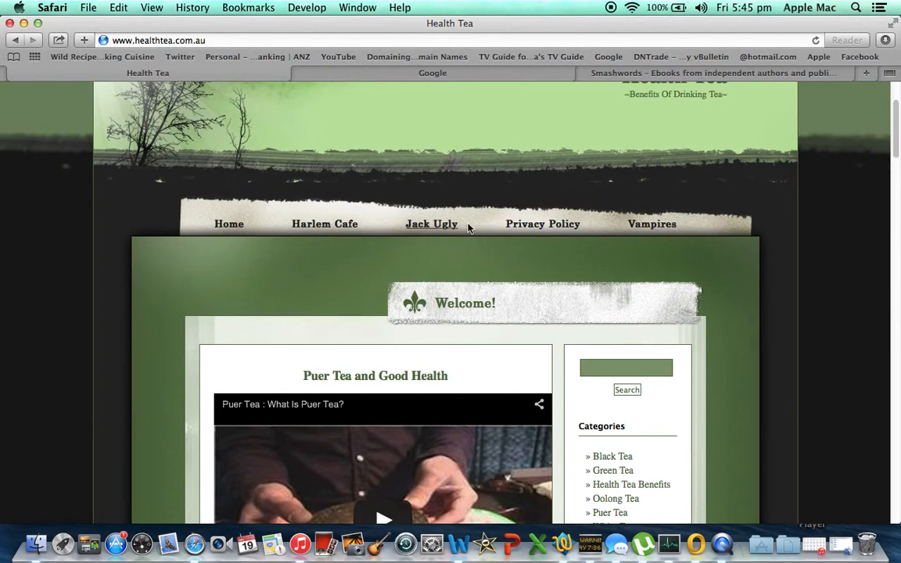
{"action": "left_click_drag", "start_coordinate": [898, 130], "coordinate": [895, 185]}
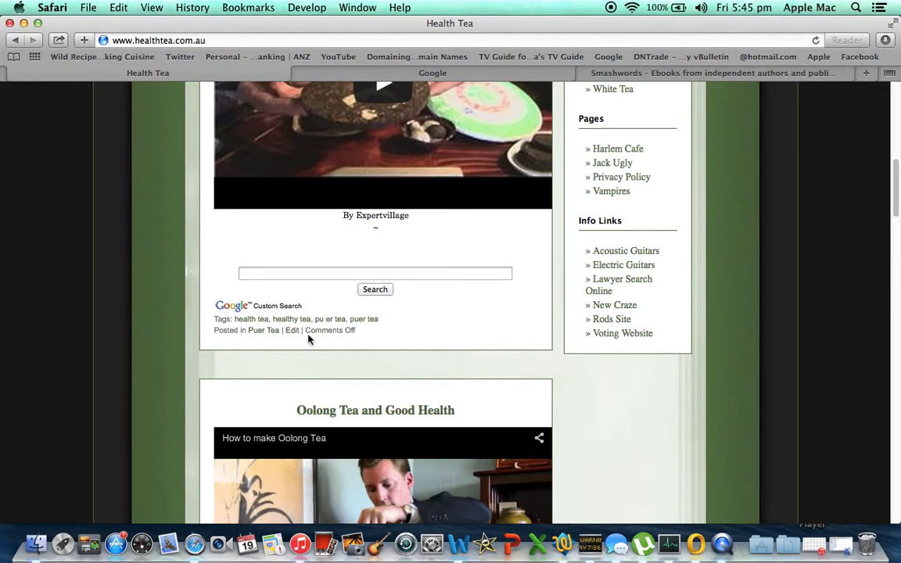
{"action": "left_click", "coordinate": [292, 331]}
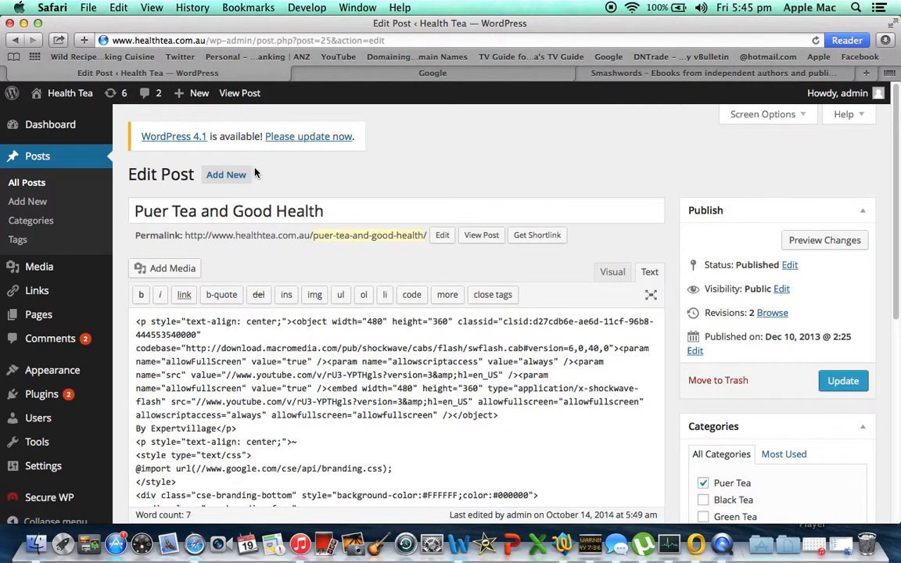
{"action": "left_click", "coordinate": [305, 142]}
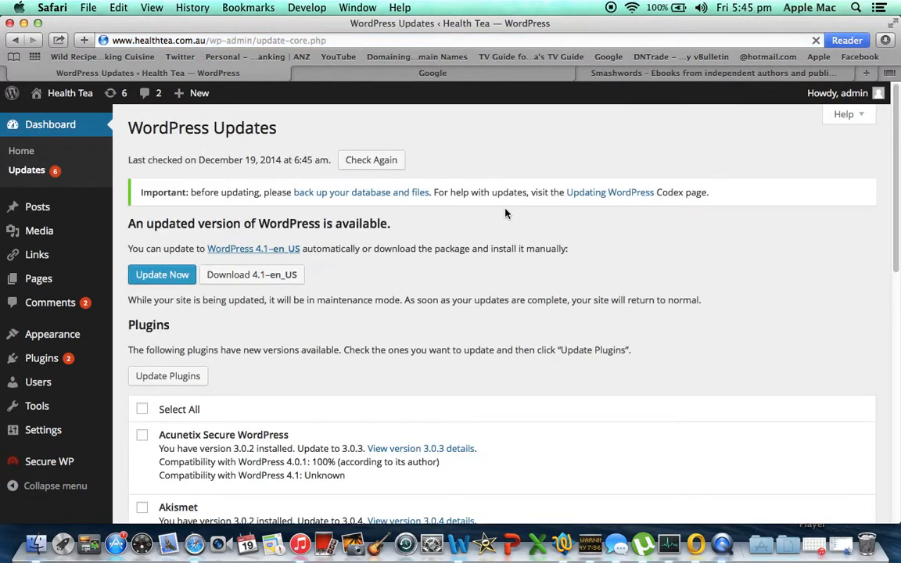
{"action": "left_click", "coordinate": [156, 277]}
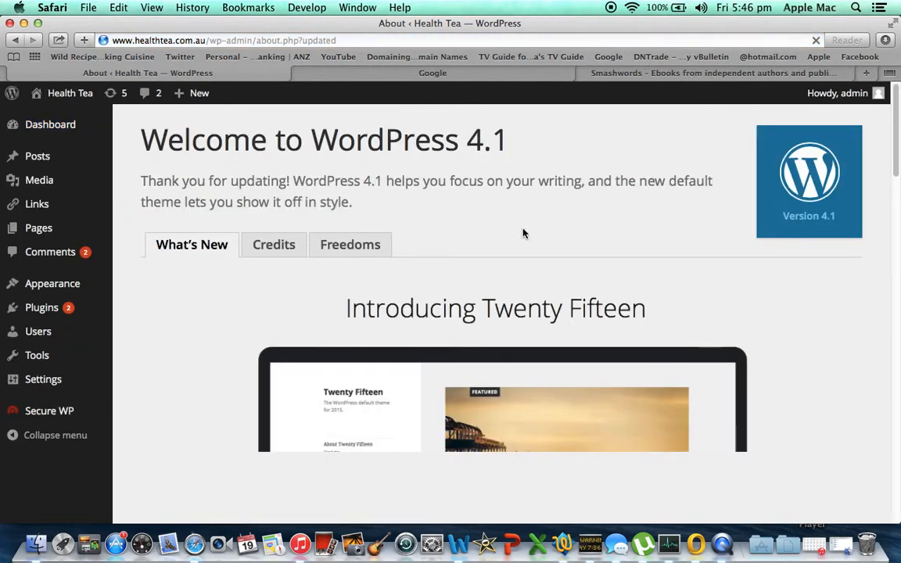
Step: Mark all pending comments as spam in one bulk action
{"action": "left_click", "coordinate": [54, 256]}
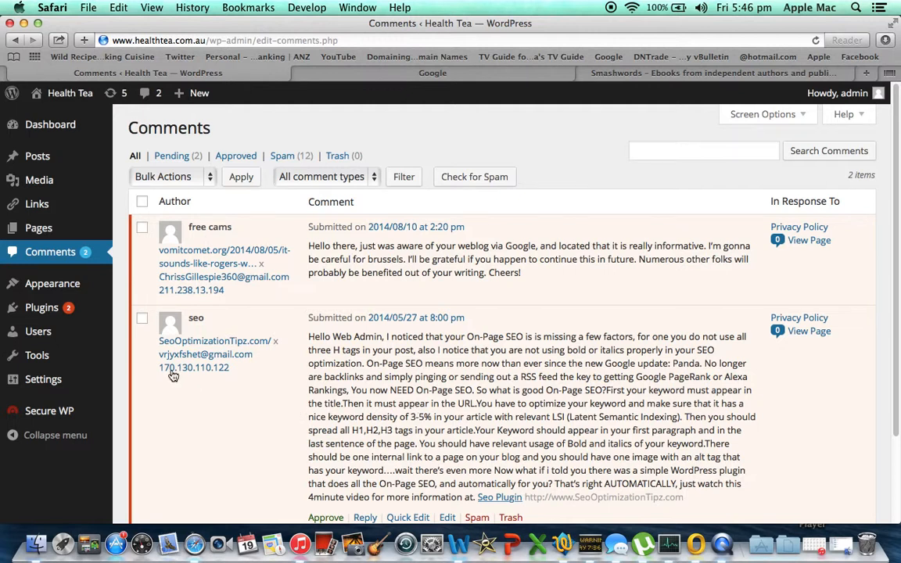
{"action": "left_click", "coordinate": [142, 202]}
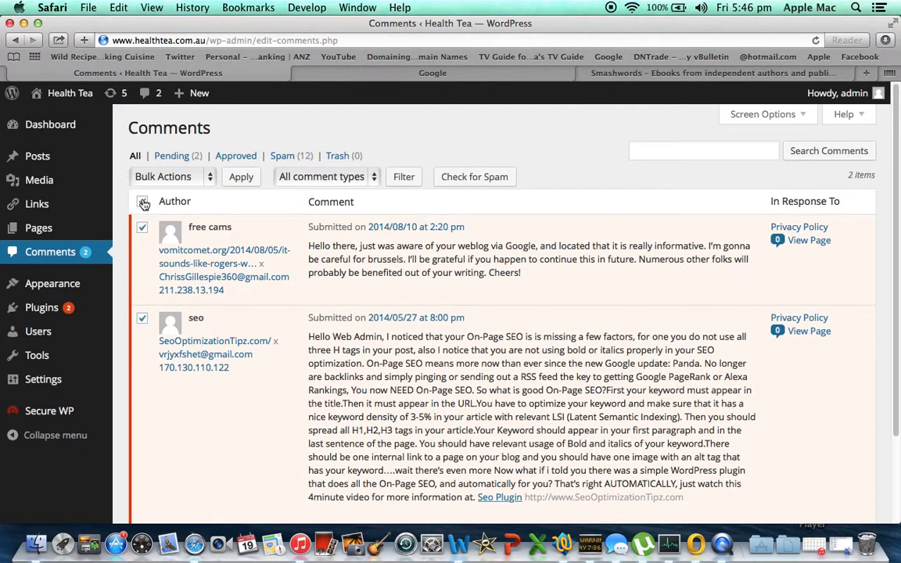
{"action": "left_click", "coordinate": [187, 175]}
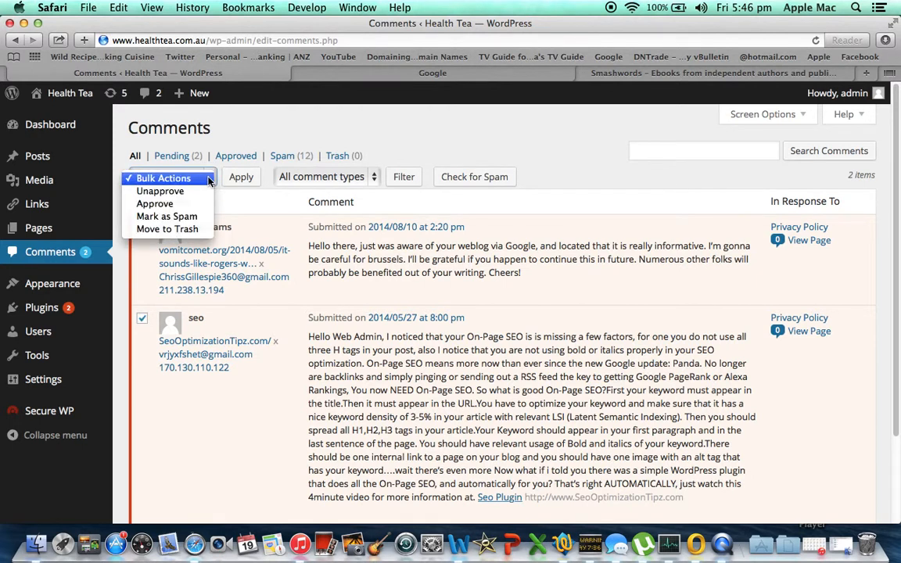
{"action": "left_click", "coordinate": [164, 216]}
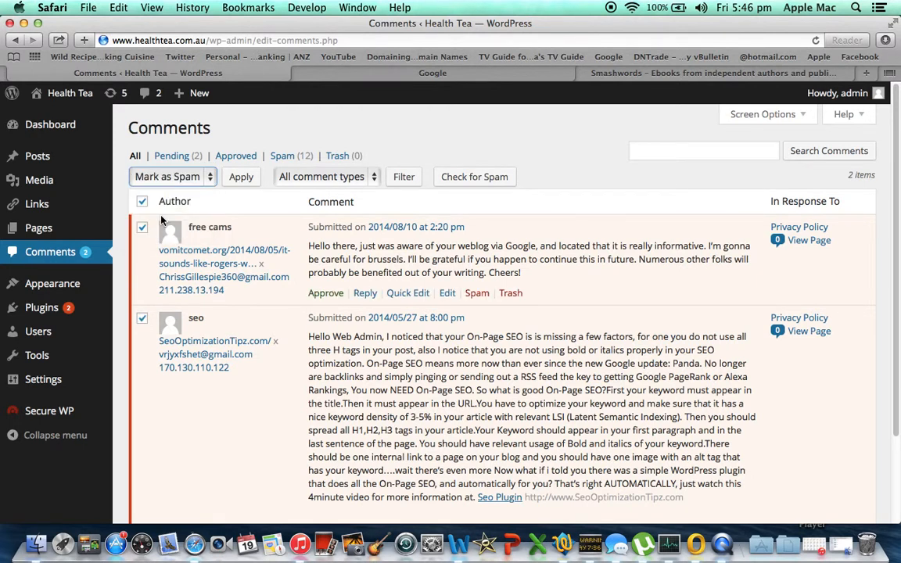
{"action": "left_click", "coordinate": [241, 176]}
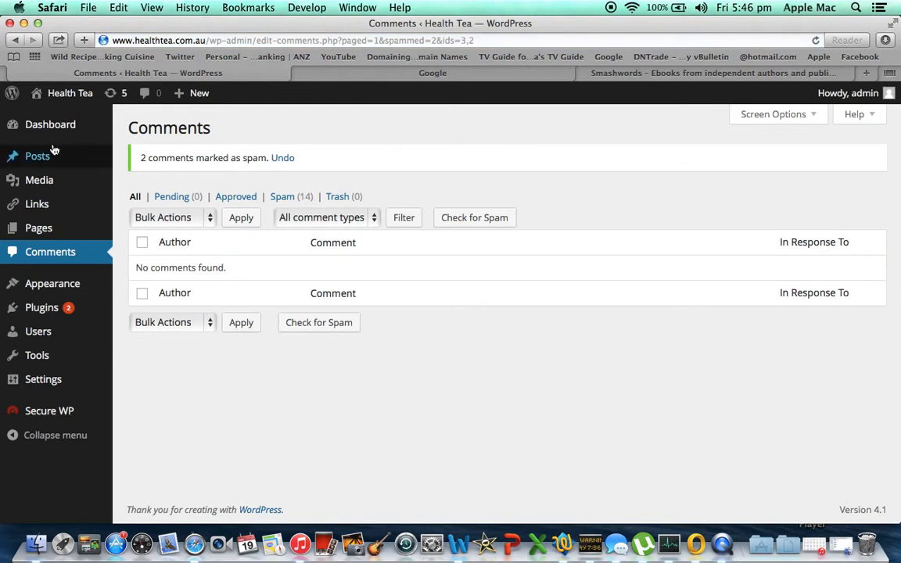
Step: Update all outdated plugins, Acunetix Secure WordPress and Akismet, from the WordPress updates page
{"action": "mouse_move", "coordinate": [67, 321]}
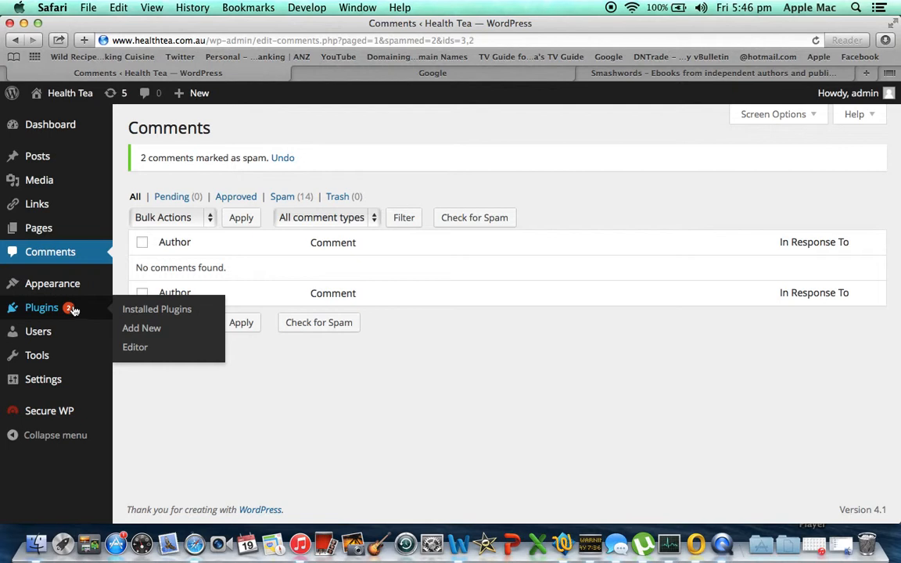
{"action": "left_click", "coordinate": [115, 93]}
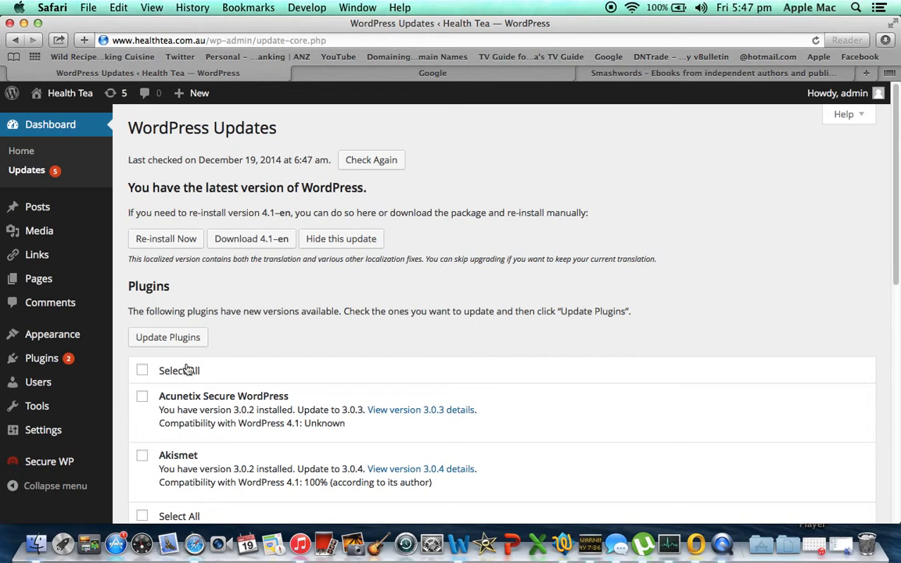
{"action": "left_click", "coordinate": [141, 371]}
{"action": "scroll", "coordinate": [896, 266], "scroll_direction": "down", "scroll_amount": 4}
{"action": "left_click_drag", "start_coordinate": [897, 266], "coordinate": [896, 293]}
{"action": "left_click_drag", "start_coordinate": [894, 252], "coordinate": [659, 232]}
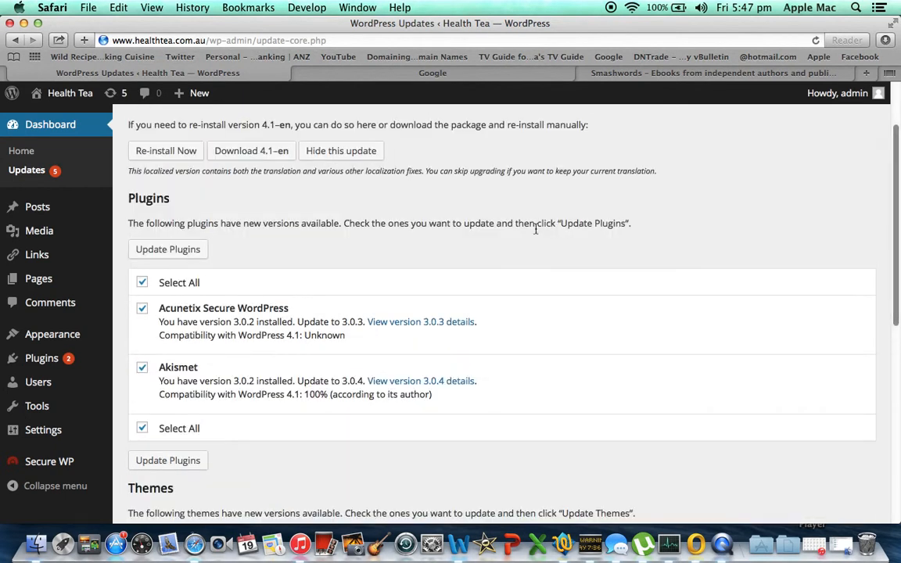
{"action": "left_click", "coordinate": [156, 251]}
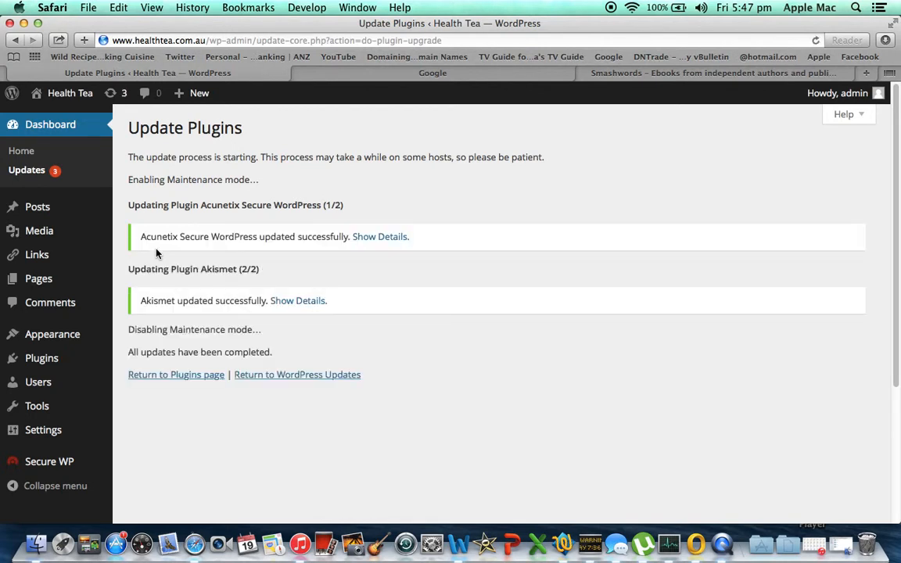
Step: Update all outdated themes: Twenty Fourteen, Twenty Thirteen and Twenty Twelve
{"action": "left_click", "coordinate": [114, 95]}
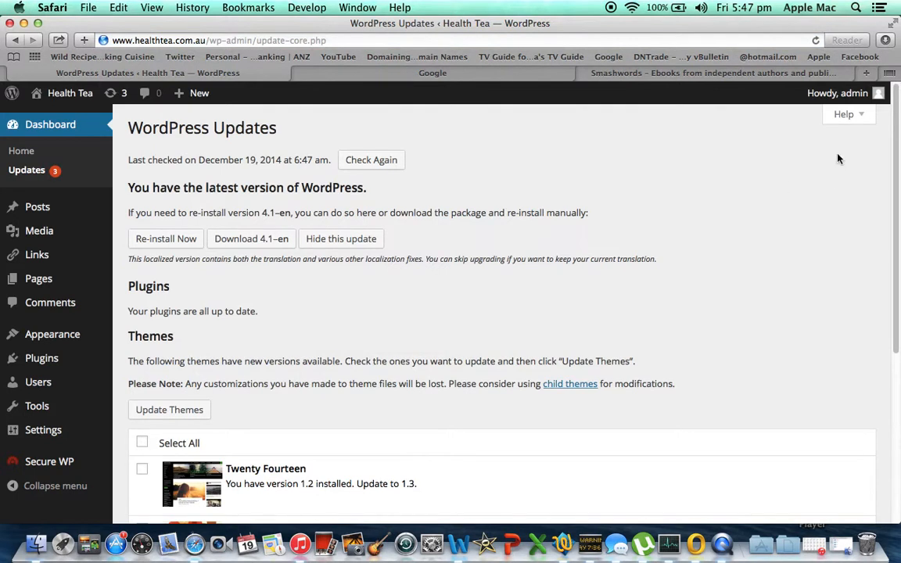
{"action": "scroll", "coordinate": [891, 251], "scroll_direction": "down", "scroll_amount": 5}
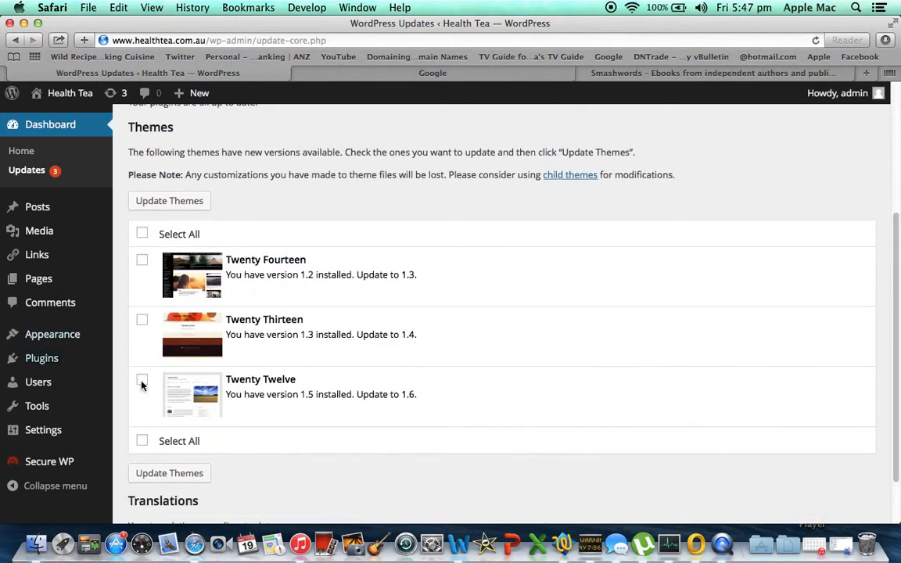
{"action": "left_click", "coordinate": [142, 233]}
{"action": "left_click", "coordinate": [167, 200]}
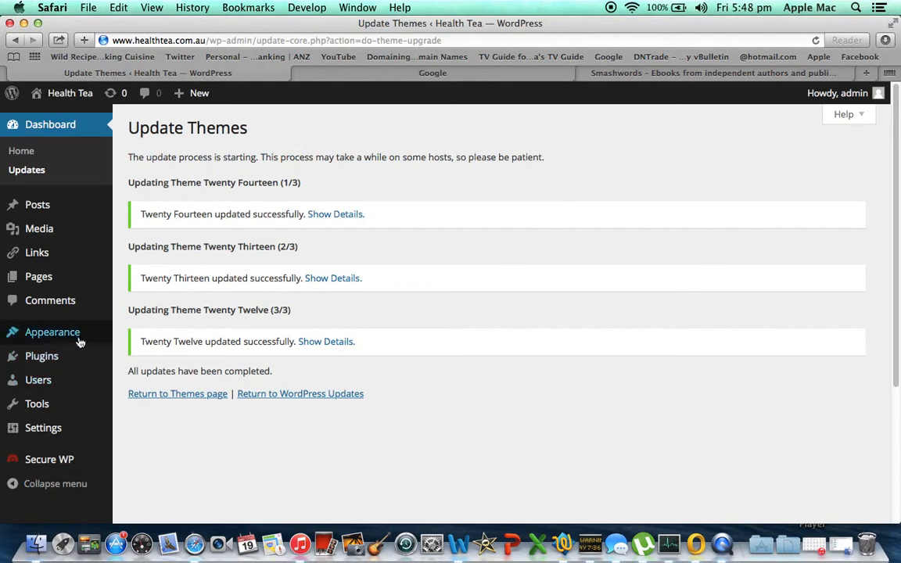
Step: Activate the Twenty Thirteen theme and view the site's front page with it
{"action": "mouse_move", "coordinate": [74, 334]}
{"action": "left_click", "coordinate": [139, 335]}
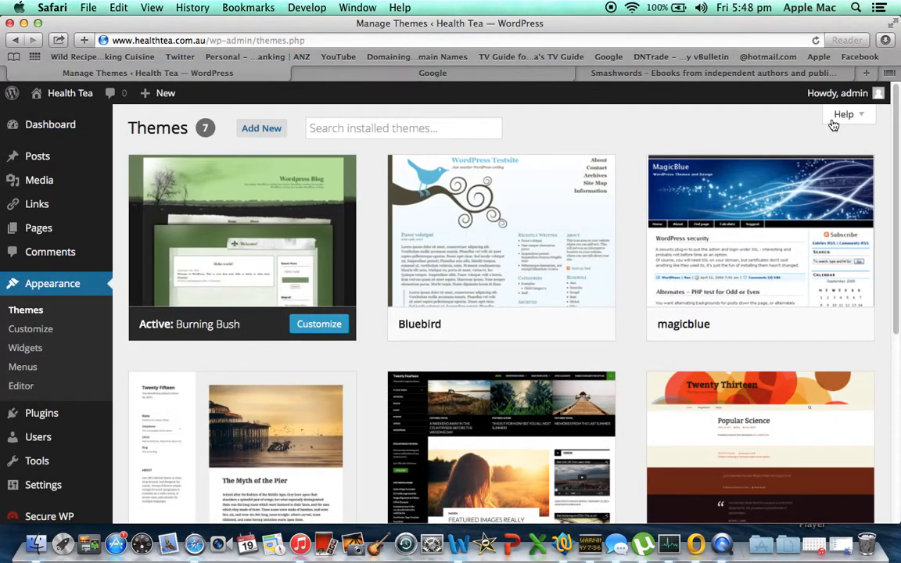
{"action": "left_click_drag", "start_coordinate": [898, 127], "coordinate": [894, 211]}
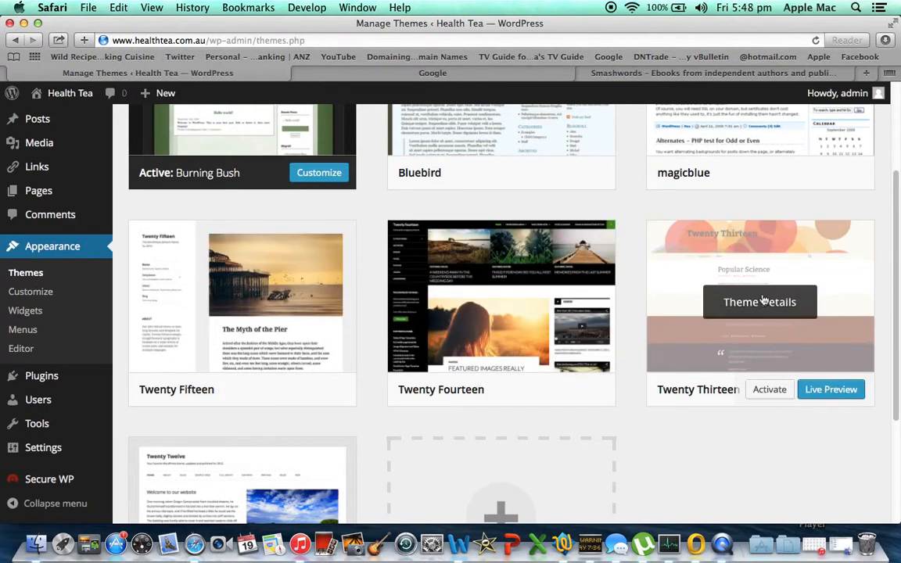
{"action": "left_click", "coordinate": [770, 390]}
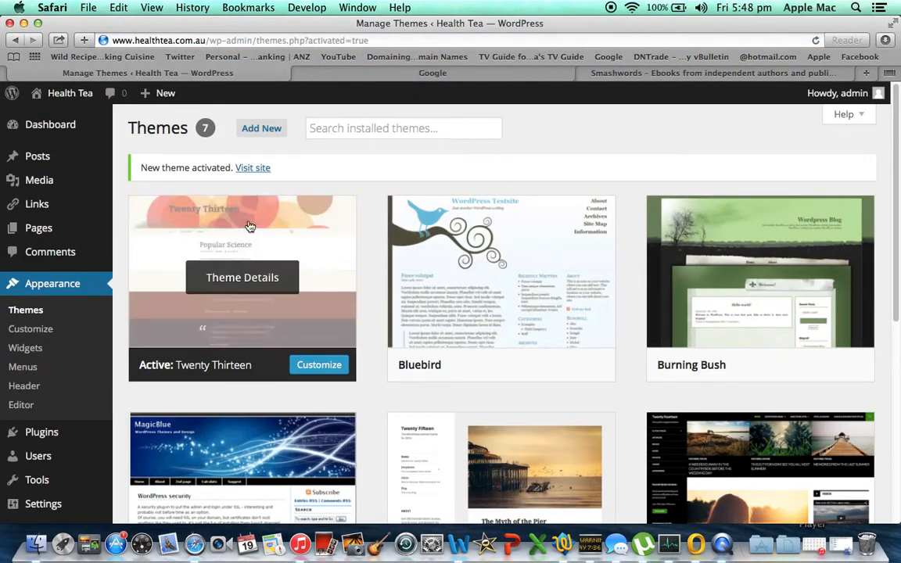
{"action": "left_click", "coordinate": [58, 94]}
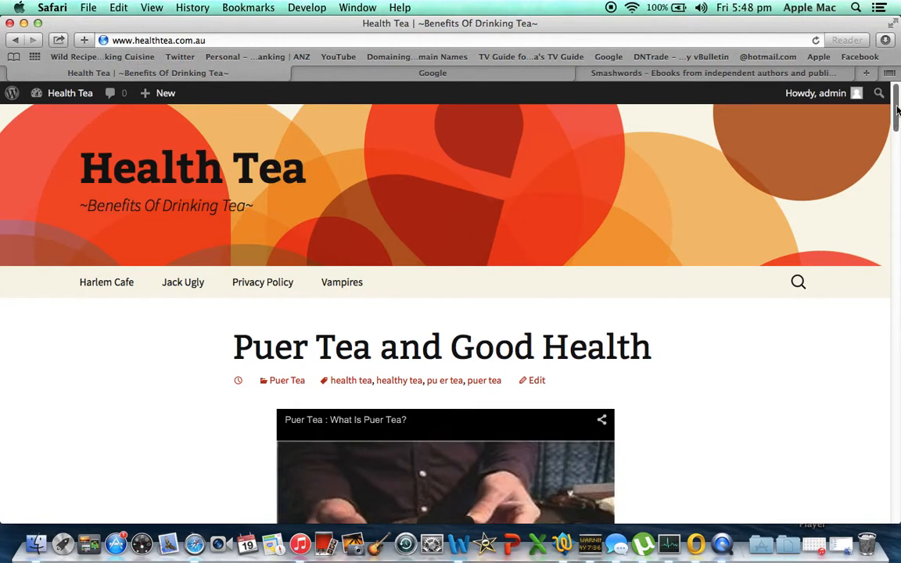
{"action": "mouse_move", "coordinate": [898, 109]}
{"action": "left_mouse_down"}
{"action": "mouse_move", "coordinate": [896, 419]}
{"action": "mouse_move", "coordinate": [884, 117]}
{"action": "left_mouse_up"}
Step: Return to the installed themes and activate the Burning Bush theme
{"action": "mouse_move", "coordinate": [52, 96]}
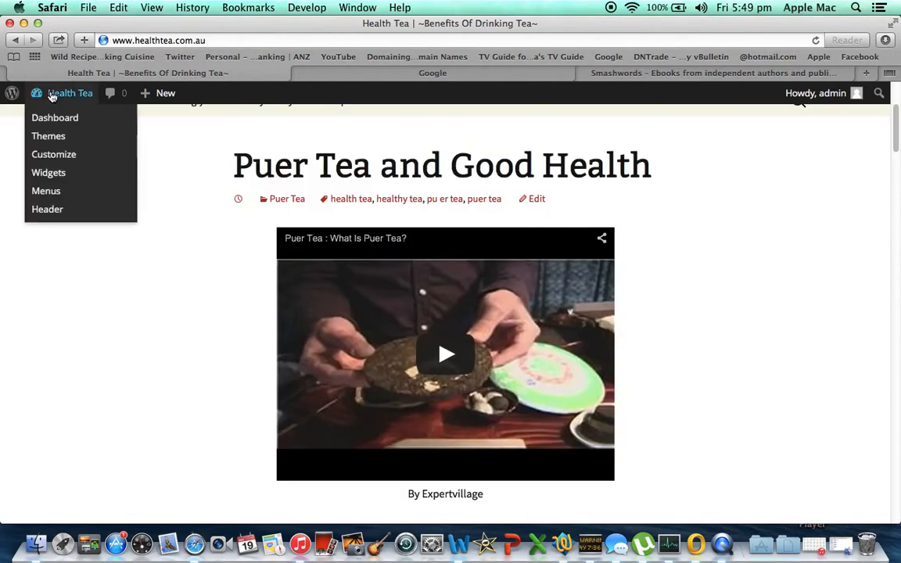
{"action": "left_click", "coordinate": [49, 137]}
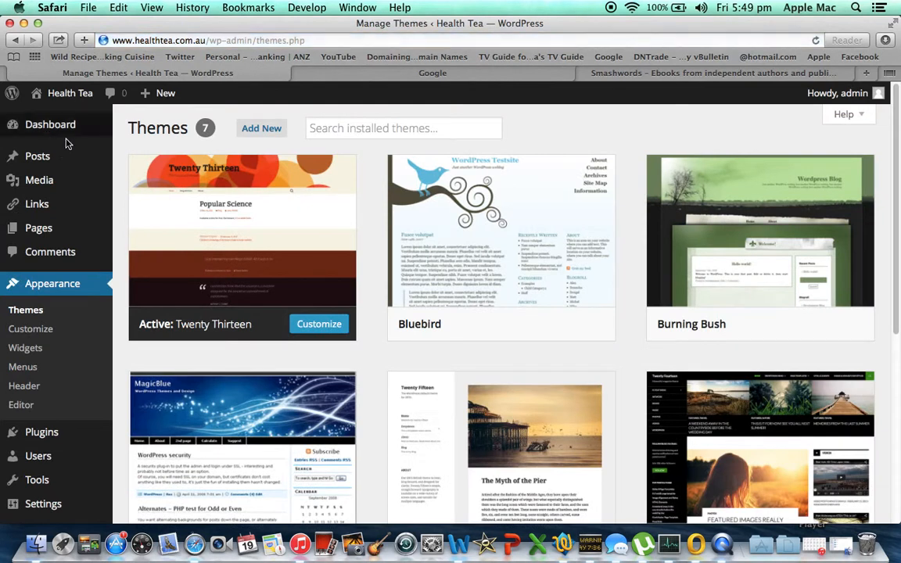
{"action": "mouse_move", "coordinate": [670, 270]}
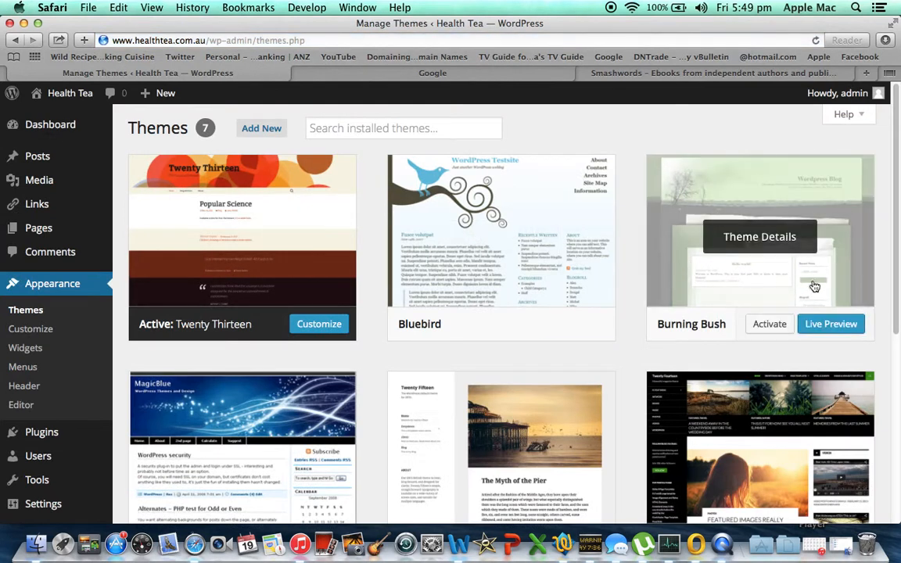
{"action": "left_click", "coordinate": [769, 325]}
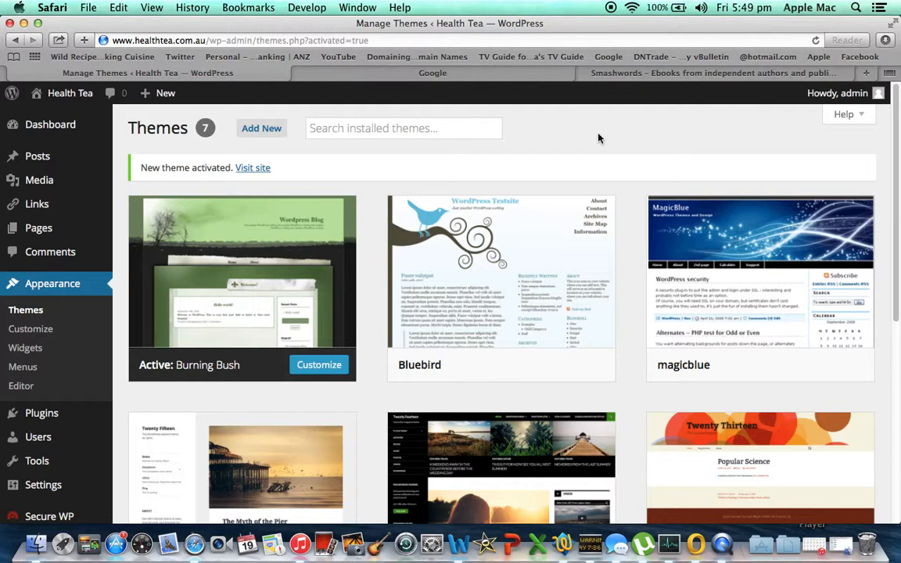
Step: Filter the themes available to add by the colour Blue and the Right Sidebar layout, and browse the matches
{"action": "left_click", "coordinate": [253, 130]}
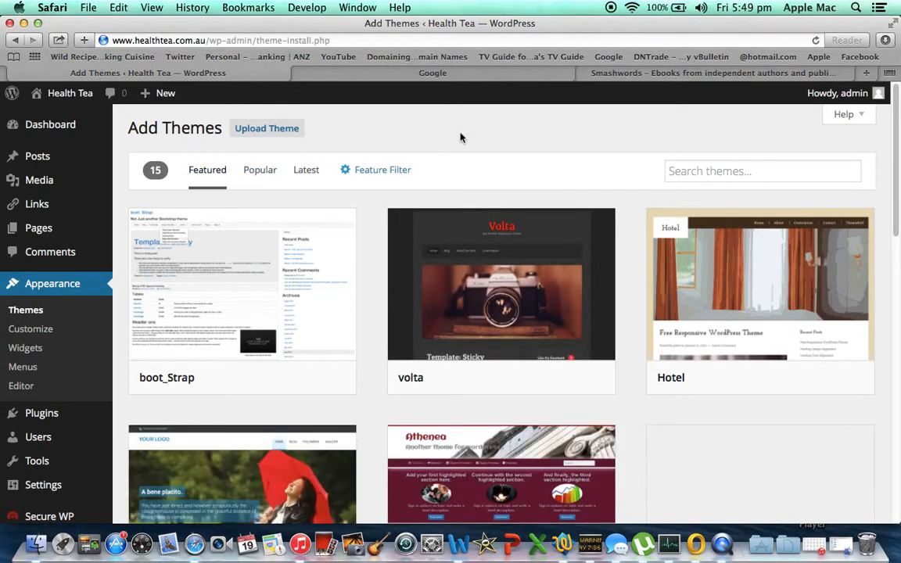
{"action": "left_click", "coordinate": [374, 174]}
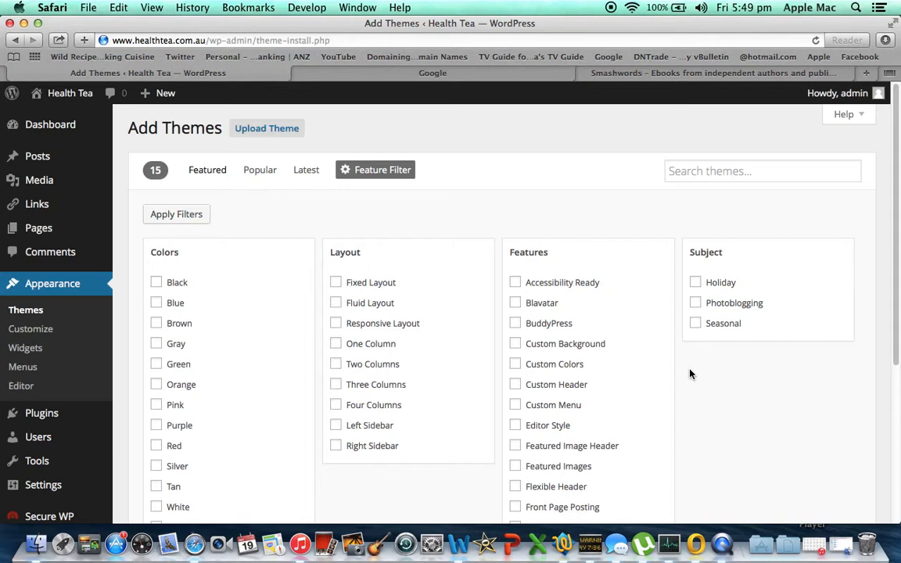
{"action": "left_click", "coordinate": [335, 445]}
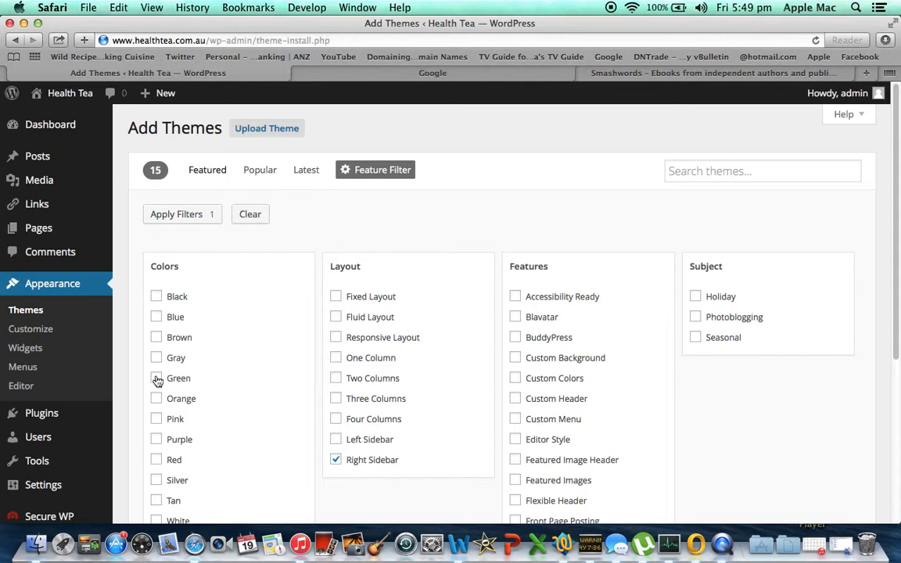
{"action": "left_click", "coordinate": [157, 317]}
{"action": "left_click", "coordinate": [181, 216]}
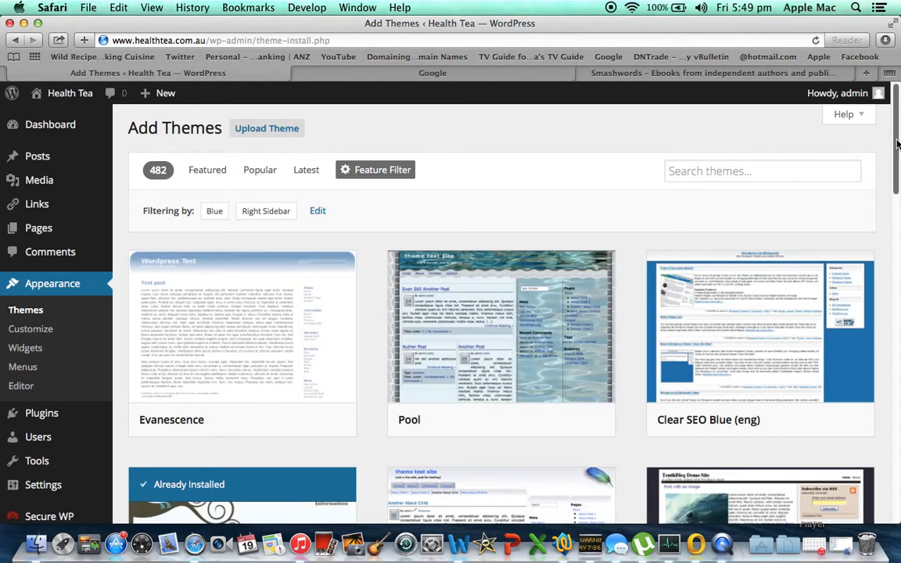
{"action": "left_click_drag", "start_coordinate": [894, 139], "coordinate": [890, 210]}
{"action": "mouse_move", "coordinate": [181, 205]}
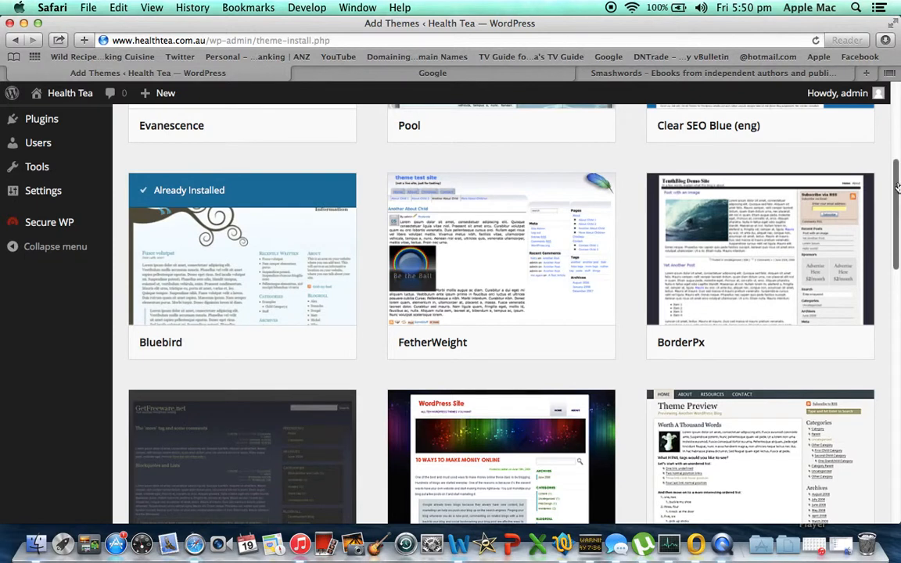
Step: Install and activate the Pool theme, and view the site's front page with it
{"action": "mouse_move", "coordinate": [891, 181]}
{"action": "left_mouse_down"}
{"action": "mouse_move", "coordinate": [895, 344]}
{"action": "mouse_move", "coordinate": [891, 190]}
{"action": "left_mouse_up"}
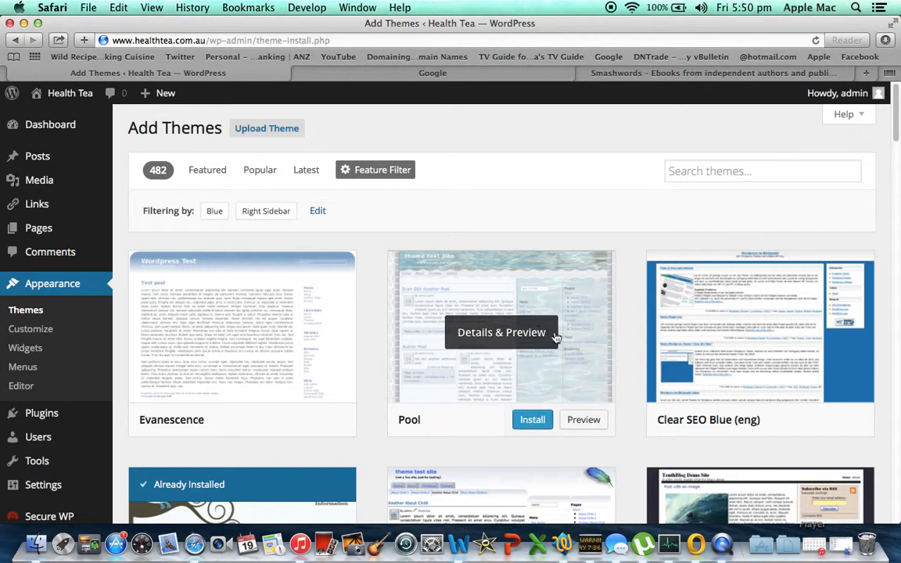
{"action": "left_click", "coordinate": [532, 420]}
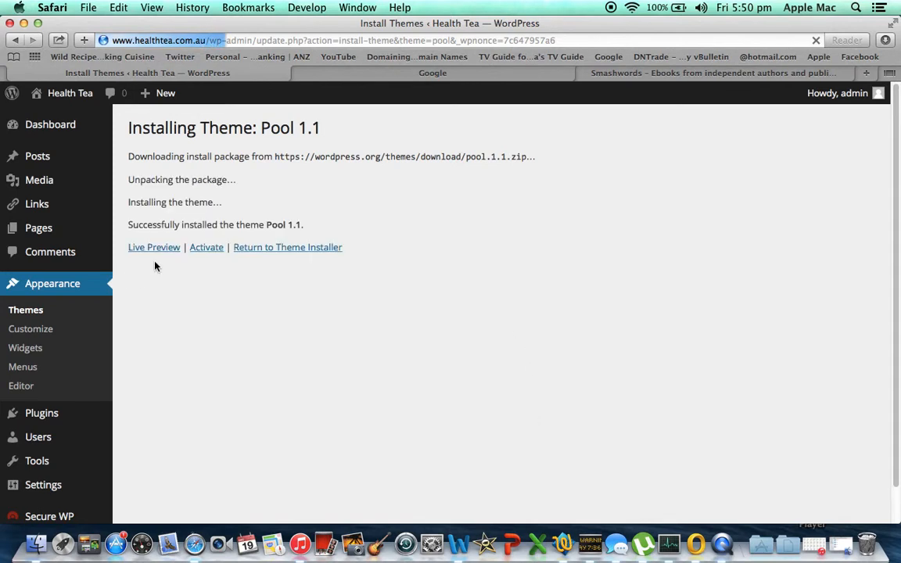
{"action": "left_click", "coordinate": [205, 248]}
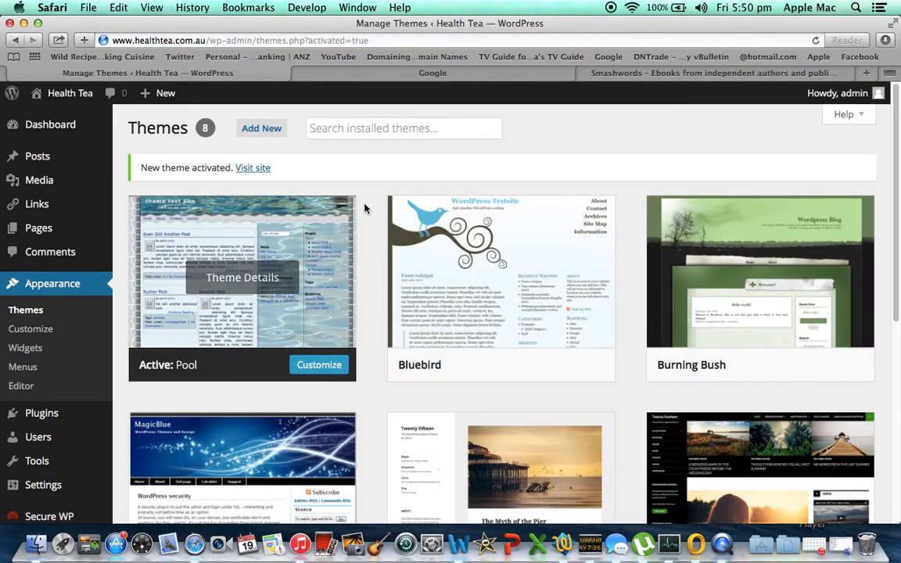
{"action": "mouse_move", "coordinate": [70, 95]}
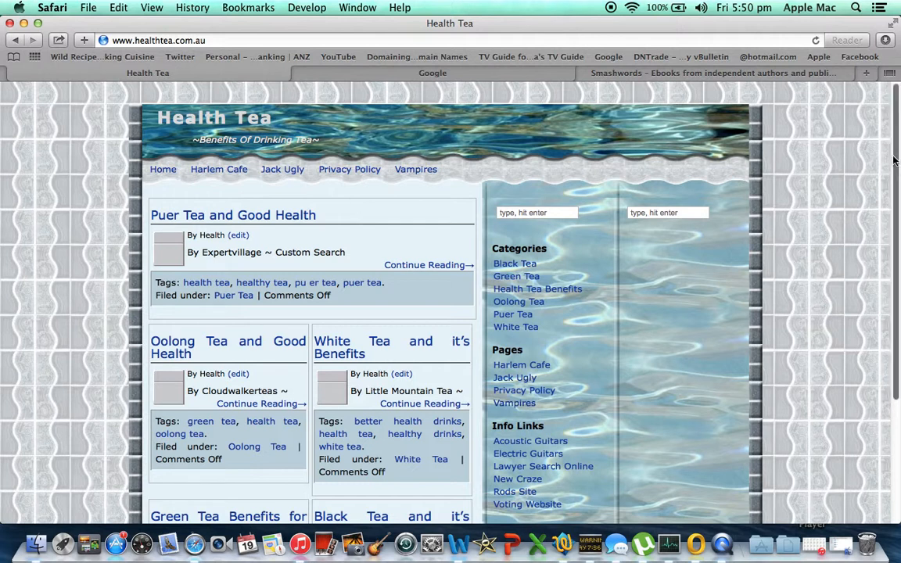
{"action": "mouse_move", "coordinate": [897, 163]}
{"action": "left_mouse_down"}
{"action": "mouse_move", "coordinate": [891, 278]}
{"action": "mouse_move", "coordinate": [894, 159]}
{"action": "left_mouse_up"}
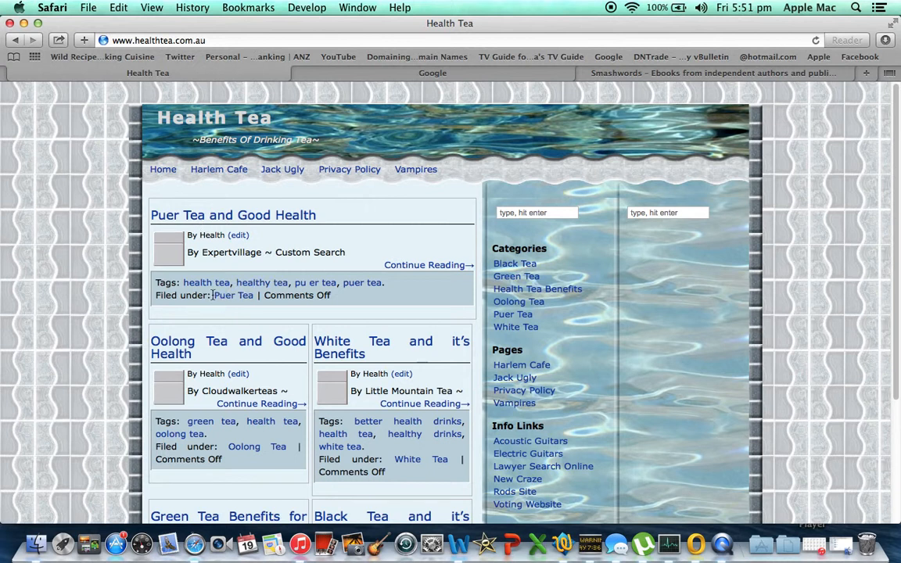
Step: Return to the site's admin area and open the page for adding new themes
{"action": "left_click", "coordinate": [238, 235]}
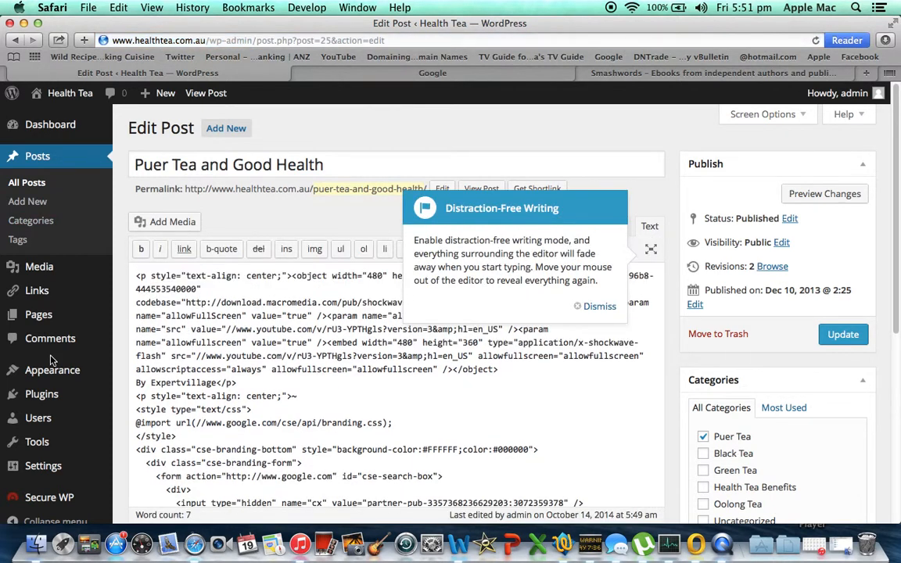
{"action": "mouse_move", "coordinate": [54, 372]}
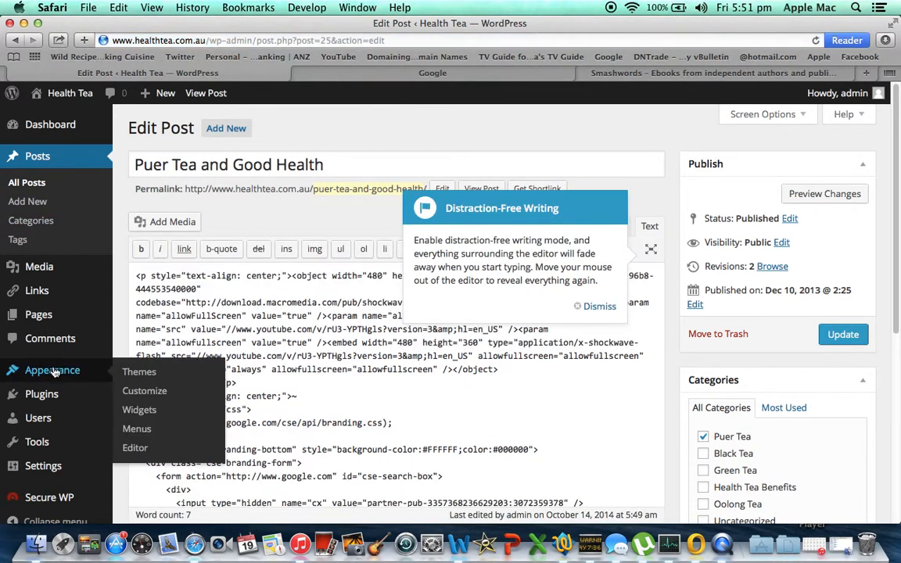
{"action": "left_click", "coordinate": [140, 374]}
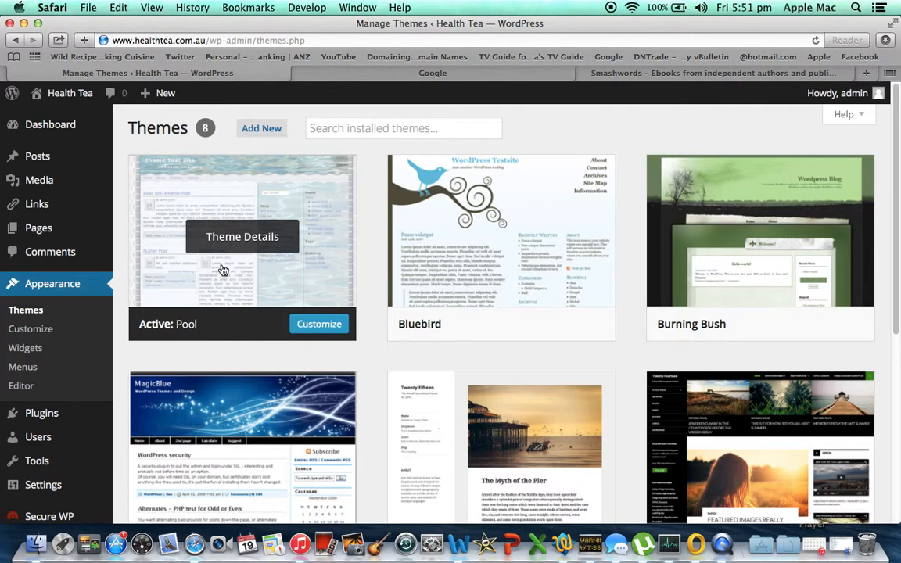
{"action": "left_click", "coordinate": [257, 130]}
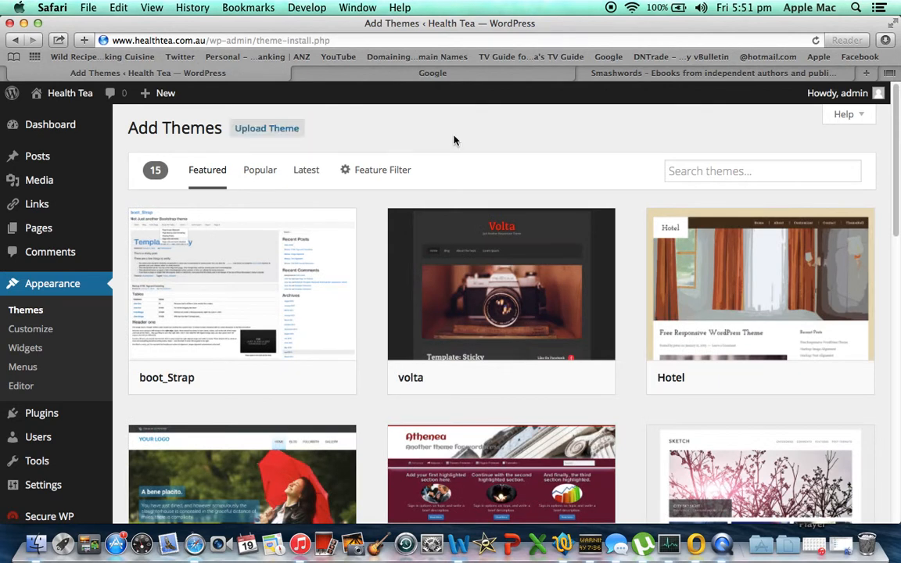
{"action": "left_click", "coordinate": [702, 173]}
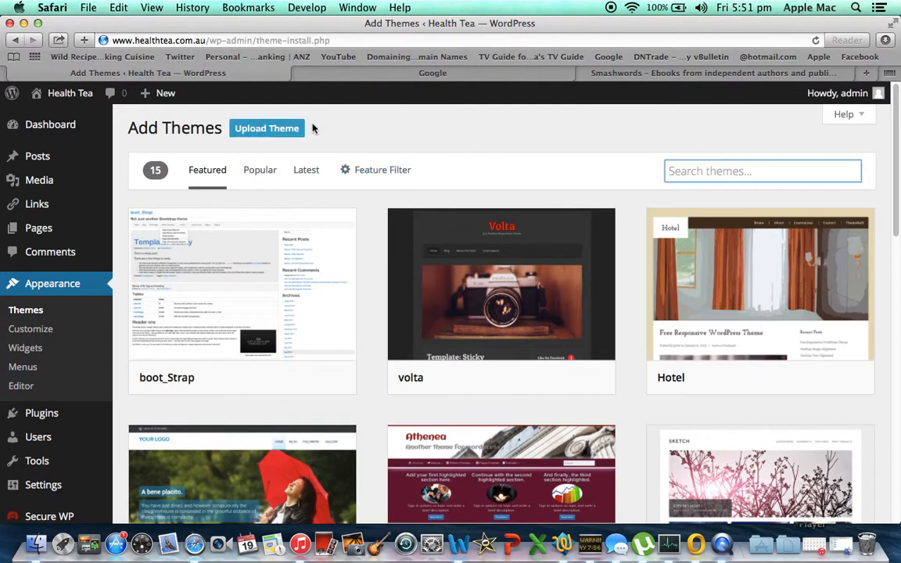
Step: Search Google for "free generic wordpress themes" and open the Generic Wordpress Themes site
{"action": "left_click", "coordinate": [436, 75]}
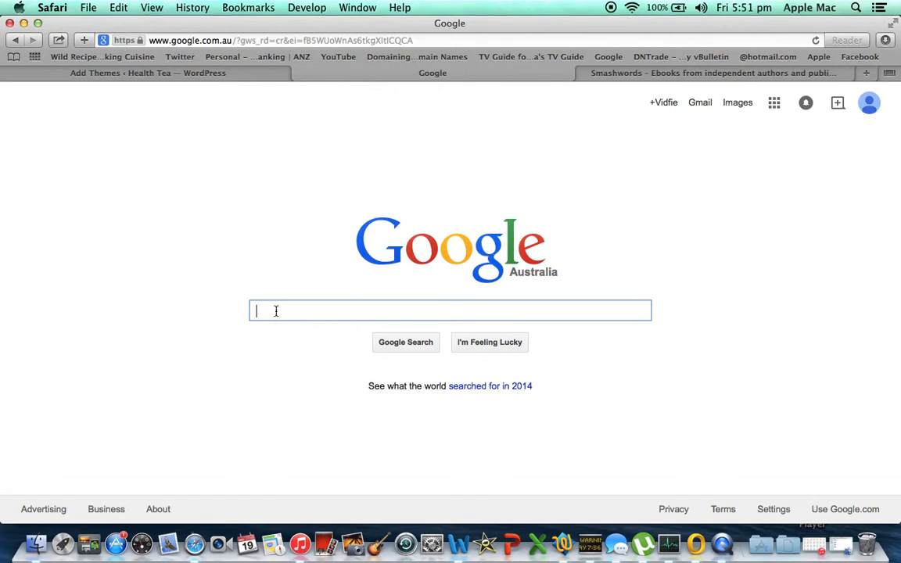
{"action": "type", "text": "free"}
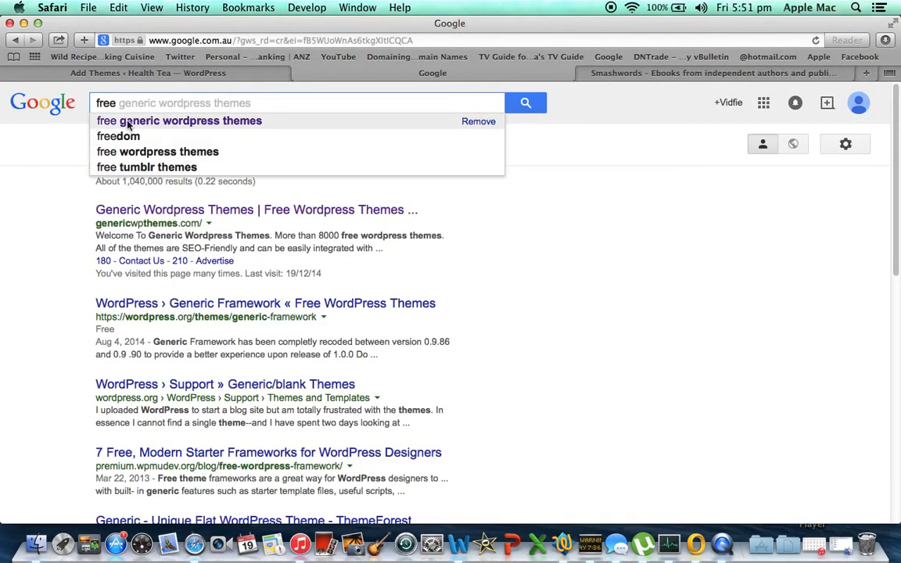
{"action": "left_click", "coordinate": [234, 121]}
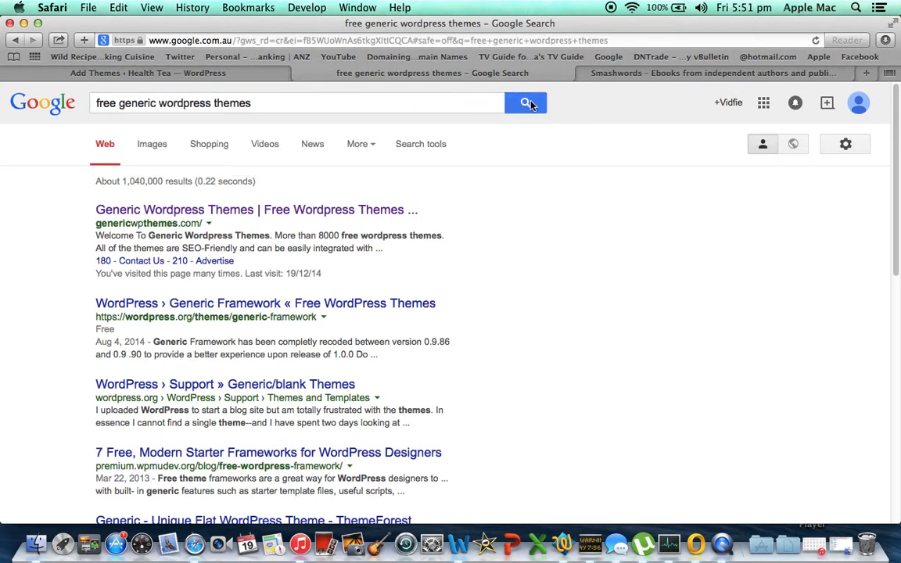
{"action": "left_click", "coordinate": [280, 211]}
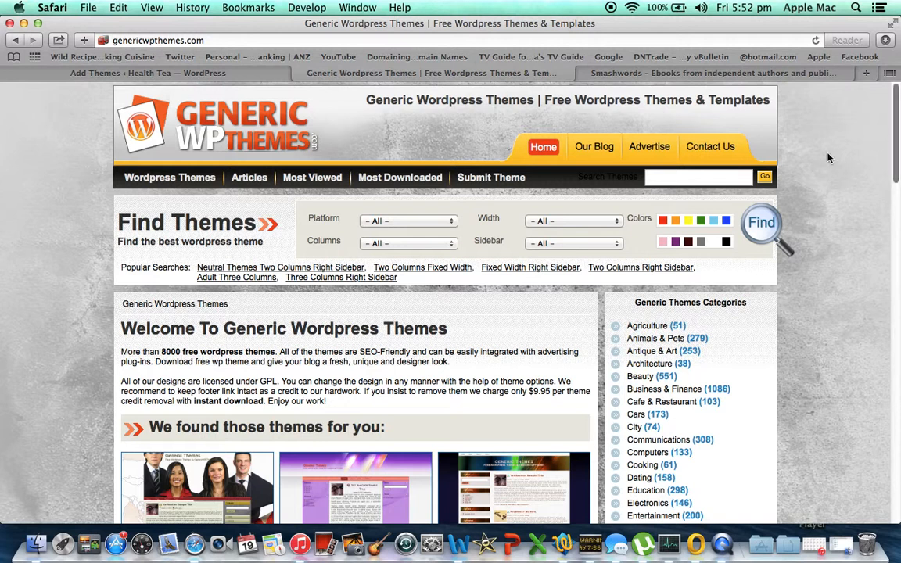
Step: Search the Generic Wordpress Themes site for "tea" and download the Country Fresh Tea theme
{"action": "left_click", "coordinate": [694, 177]}
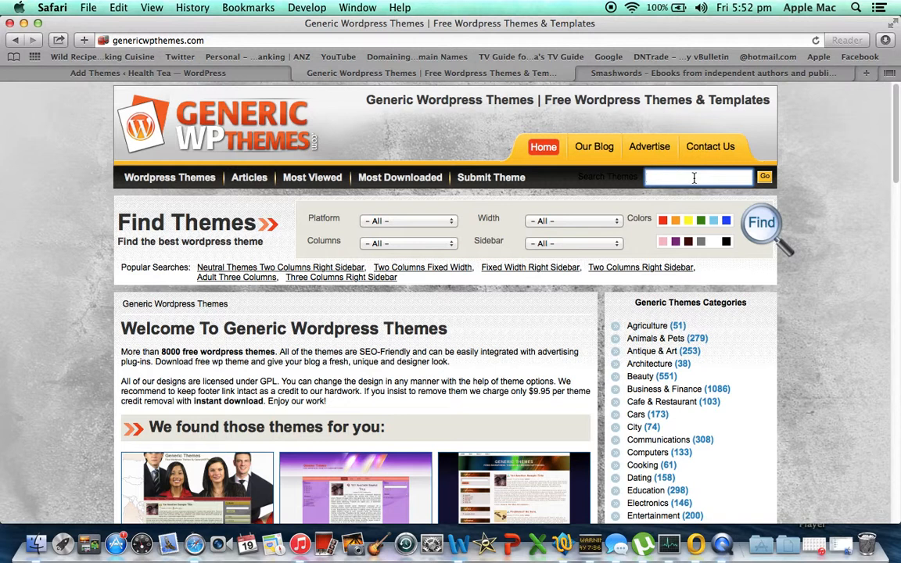
{"action": "type", "text": "tea"}
{"action": "left_click", "coordinate": [765, 178]}
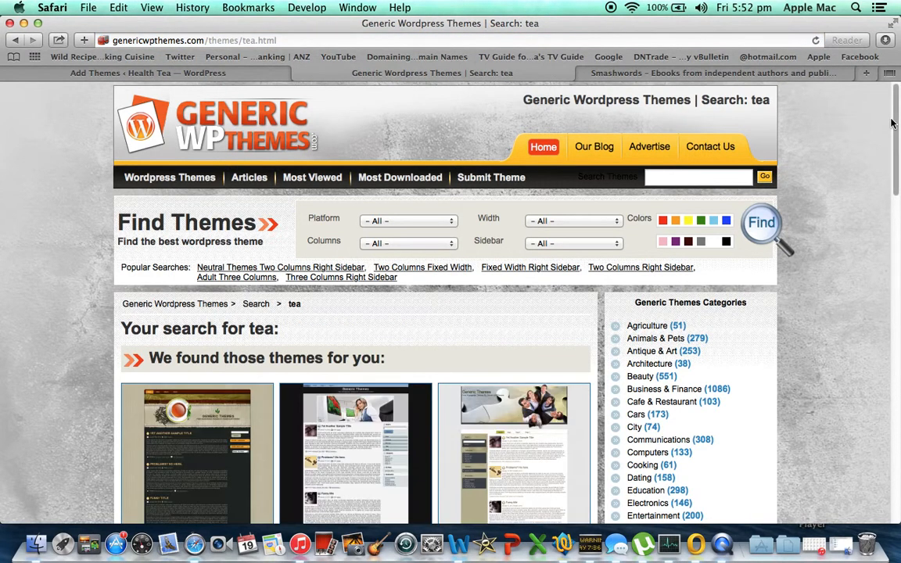
{"action": "left_click_drag", "start_coordinate": [897, 115], "coordinate": [891, 195]}
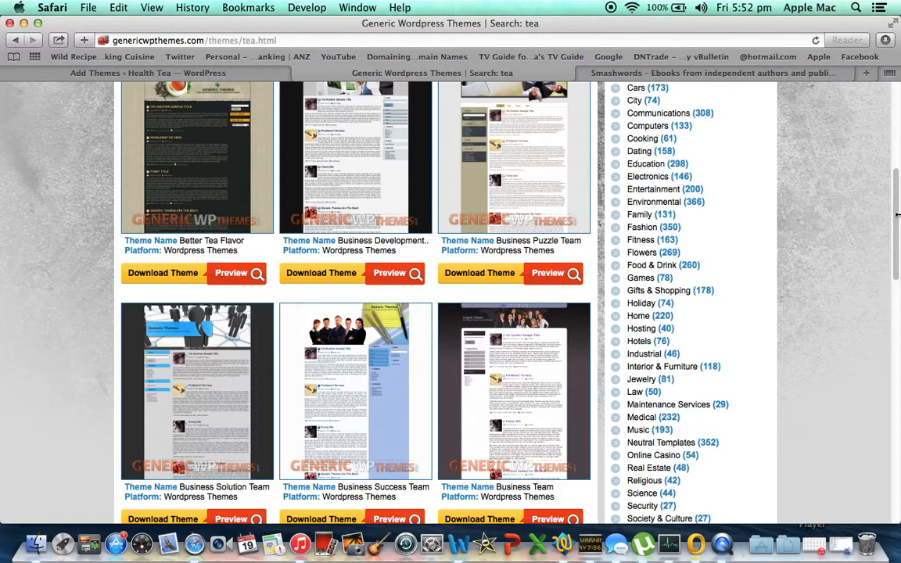
{"action": "left_click_drag", "start_coordinate": [898, 218], "coordinate": [897, 417]}
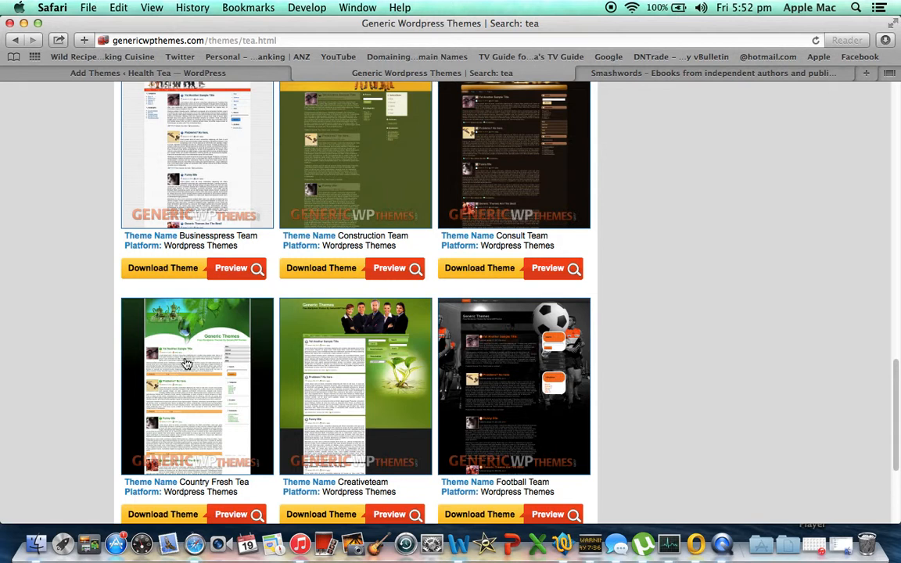
{"action": "left_click", "coordinate": [160, 516]}
Step: Open the theme upload form on the Health Tea site and browse to the Downloads folder for the theme file
{"action": "left_click", "coordinate": [133, 73]}
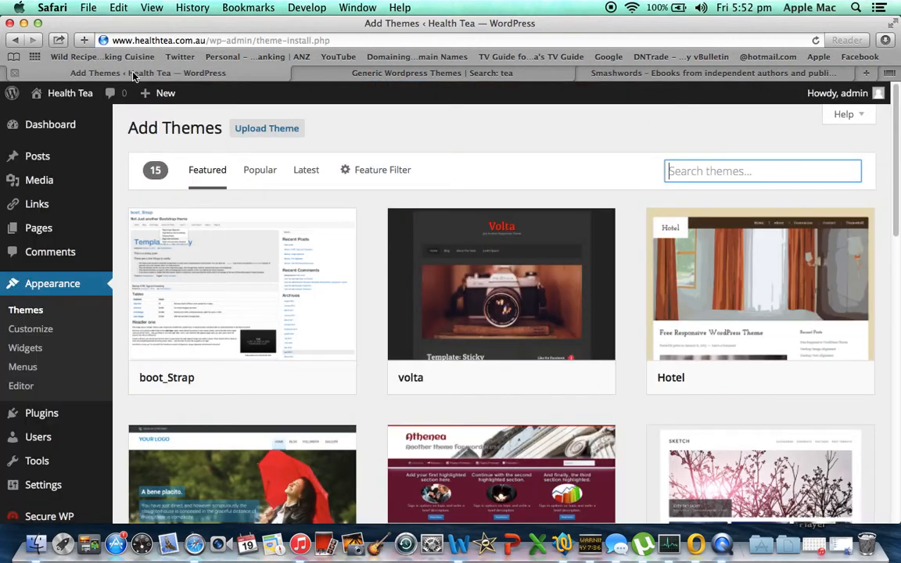
{"action": "left_click", "coordinate": [266, 130]}
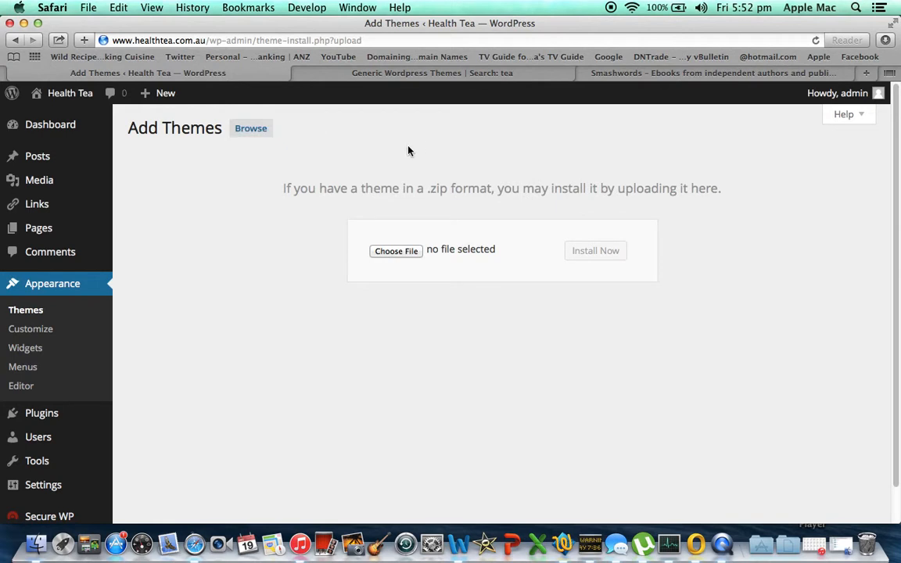
{"action": "left_click", "coordinate": [391, 252]}
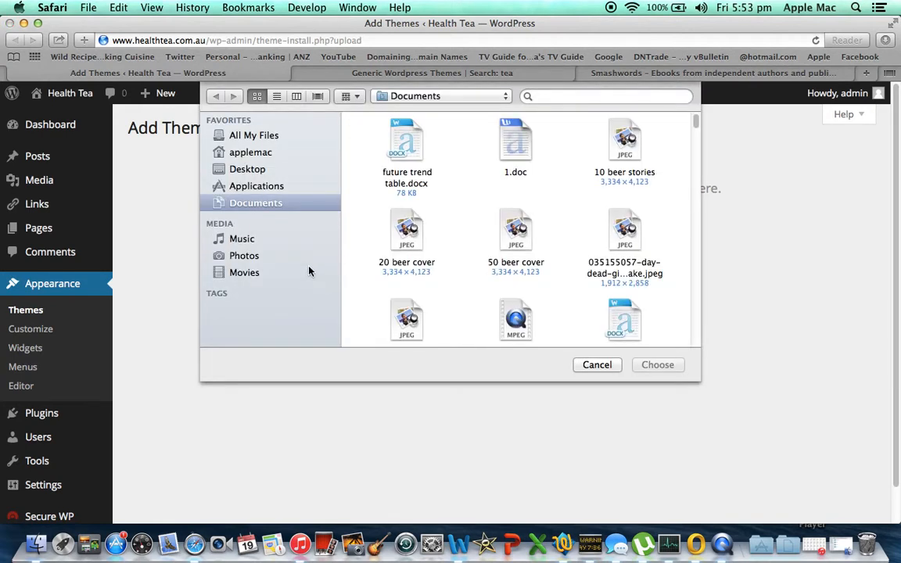
{"action": "left_click", "coordinate": [248, 154]}
{"action": "left_click", "coordinate": [624, 144]}
{"action": "left_click", "coordinate": [662, 365]}
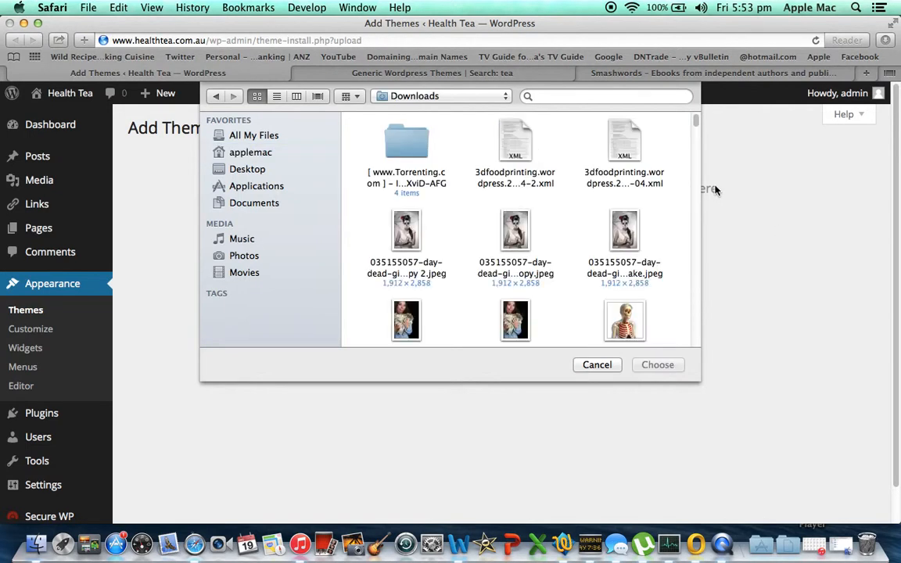
Step: Try to choose the country_fresh_tea folder from Downloads as the theme to upload, showing the files as a list
{"action": "left_click", "coordinate": [696, 122]}
{"action": "left_click_drag", "start_coordinate": [695, 122], "coordinate": [695, 185]}
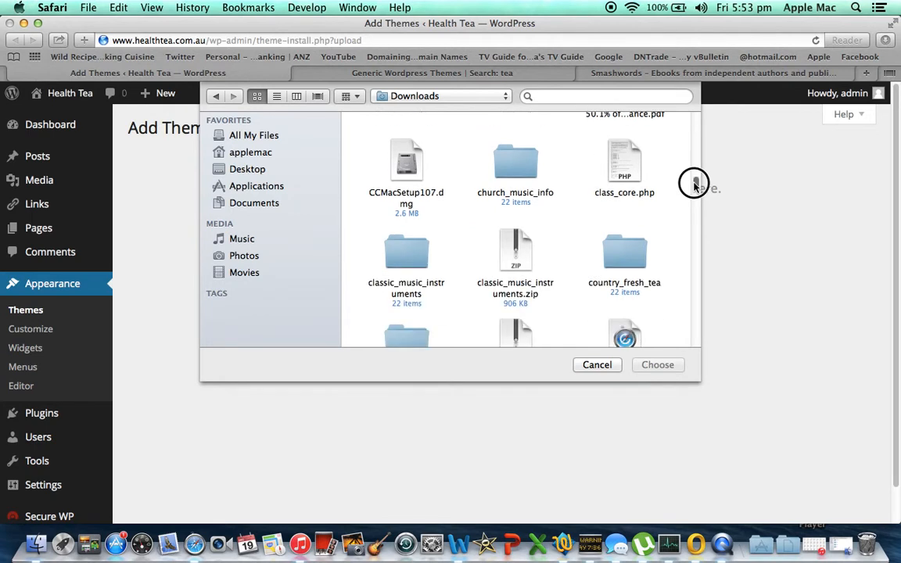
{"action": "left_click", "coordinate": [631, 254]}
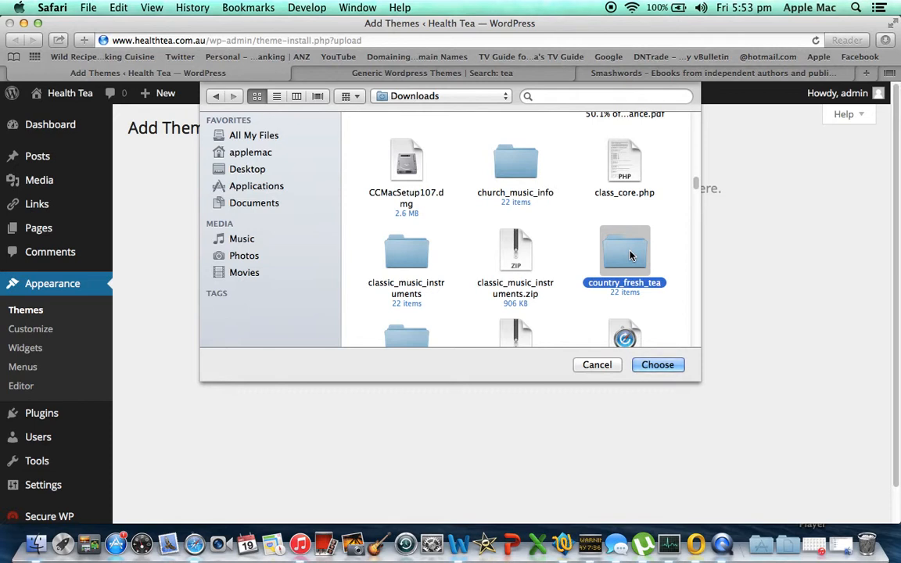
{"action": "left_click", "coordinate": [276, 99]}
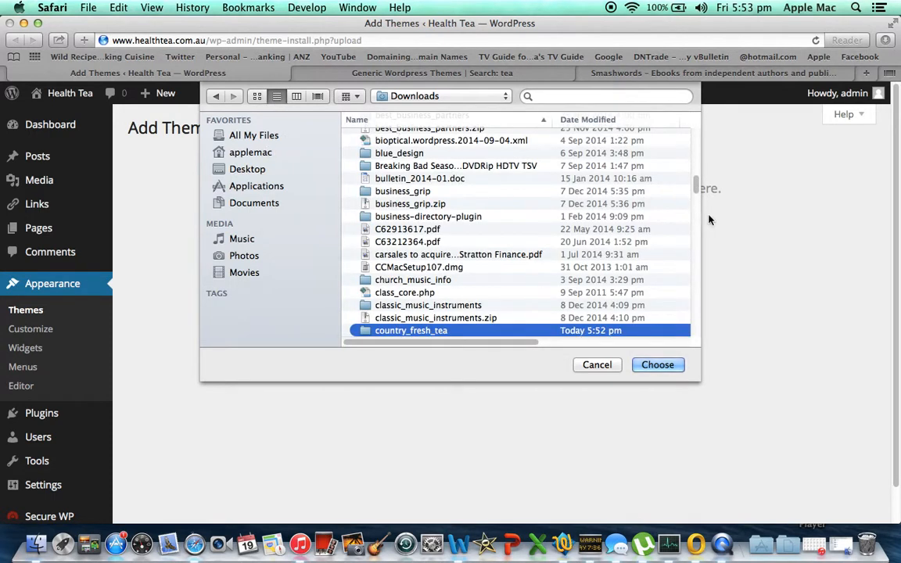
{"action": "left_click", "coordinate": [696, 184]}
{"action": "left_click_drag", "start_coordinate": [697, 184], "coordinate": [697, 198]}
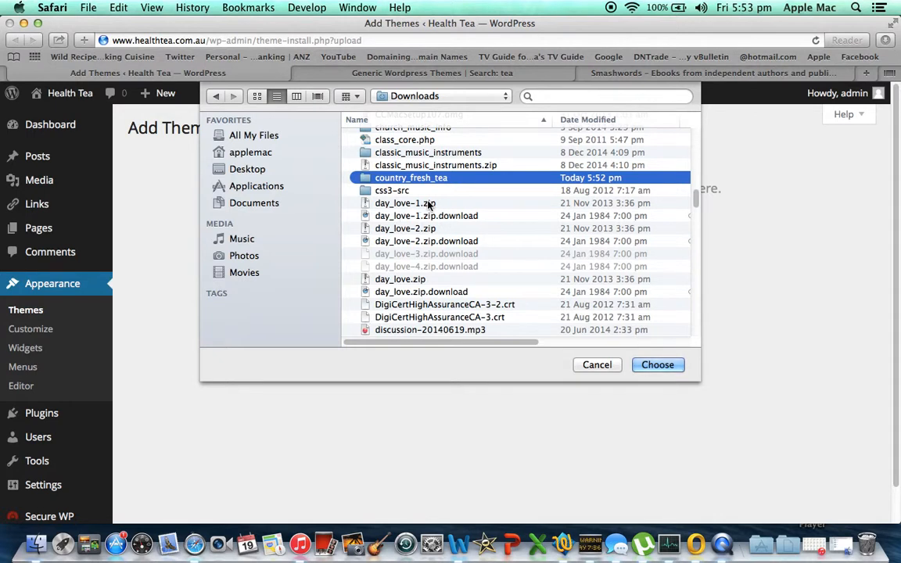
{"action": "left_click", "coordinate": [657, 368]}
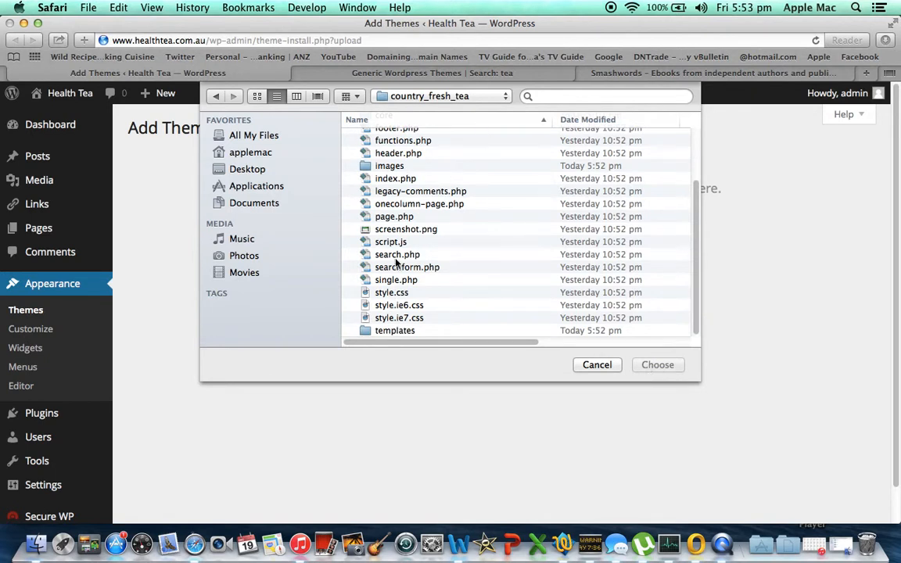
Step: Go back from the country_fresh_tea folder to Downloads and select that folder in the file list
{"action": "left_click", "coordinate": [505, 97]}
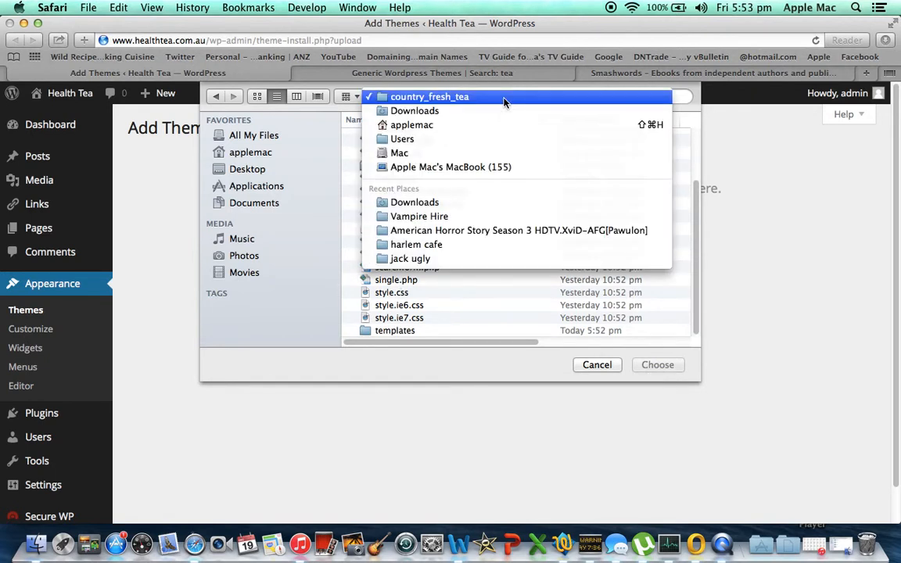
{"action": "left_click", "coordinate": [407, 114]}
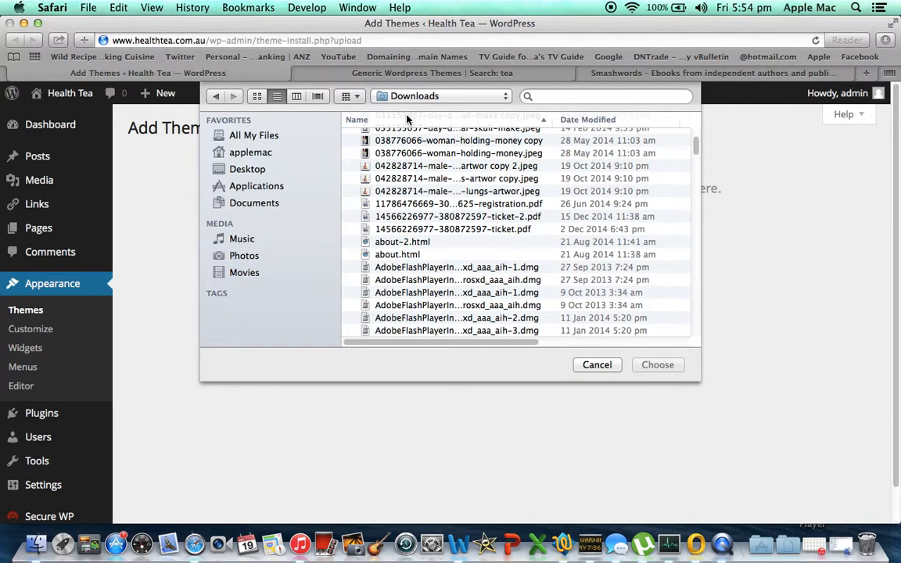
{"action": "left_click", "coordinate": [697, 145]}
{"action": "left_click_drag", "start_coordinate": [697, 145], "coordinate": [694, 196]}
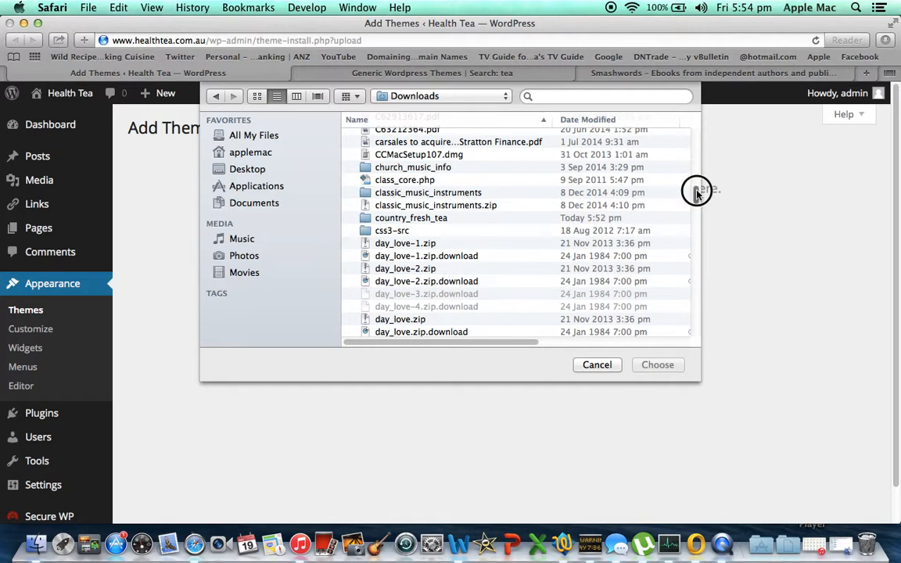
{"action": "scroll", "coordinate": [696, 191], "scroll_direction": "up", "scroll_amount": 5}
{"action": "scroll", "coordinate": [695, 192], "scroll_direction": "down", "scroll_amount": 5}
{"action": "scroll", "coordinate": [695, 192], "scroll_direction": "down", "scroll_amount": 2}
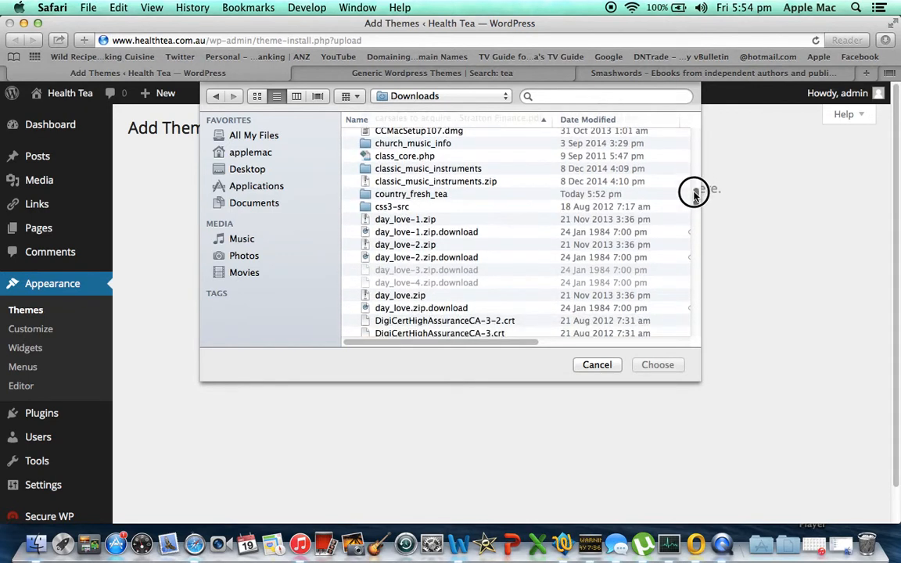
{"action": "left_click", "coordinate": [382, 196]}
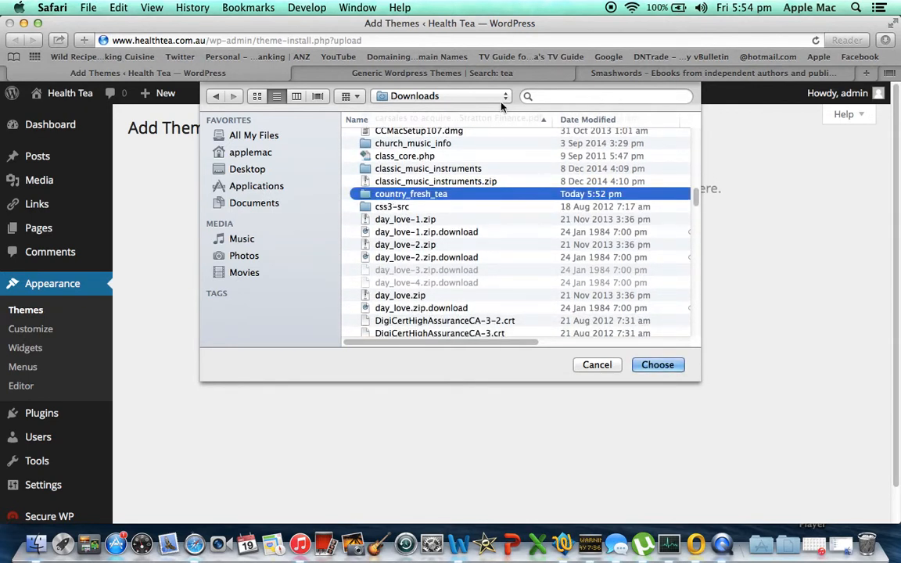
{"action": "left_click", "coordinate": [357, 97]}
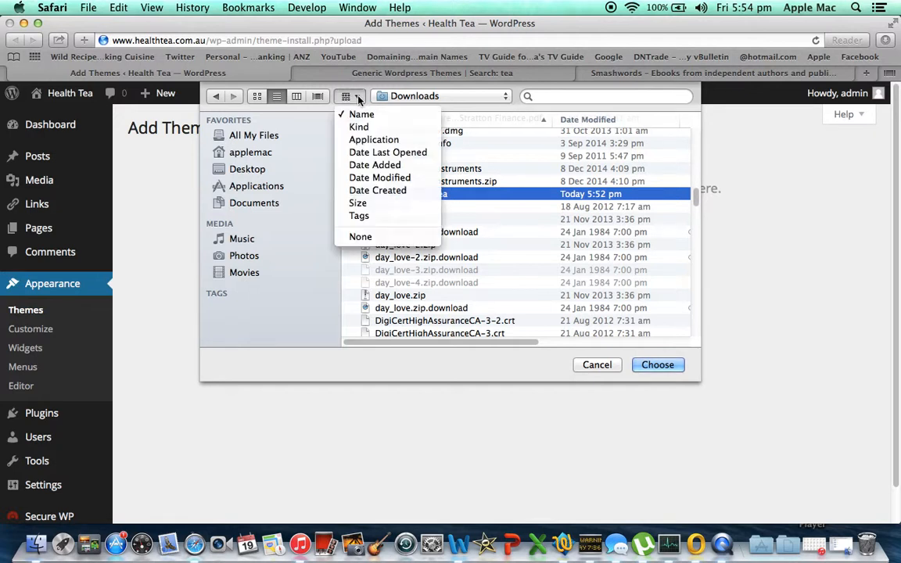
{"action": "left_click", "coordinate": [284, 240]}
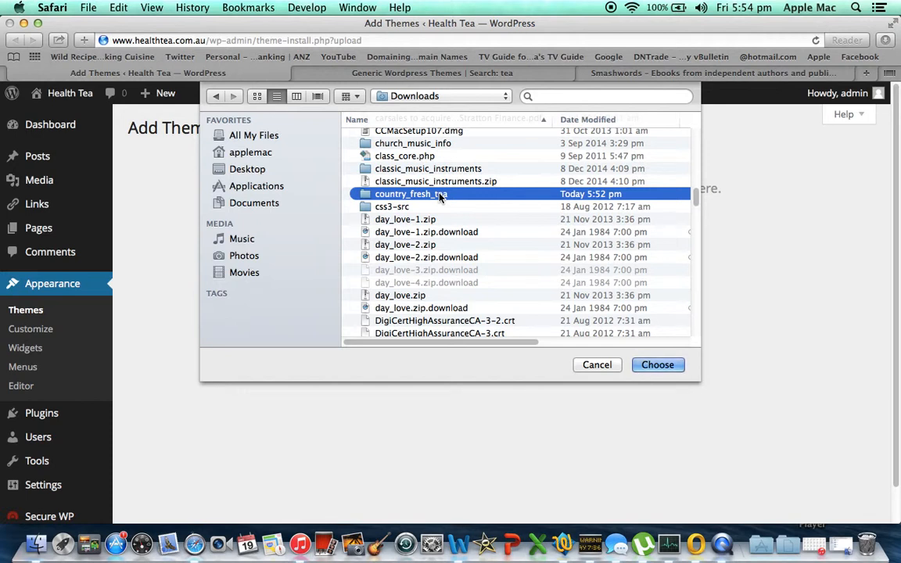
{"action": "right_click", "coordinate": [440, 197]}
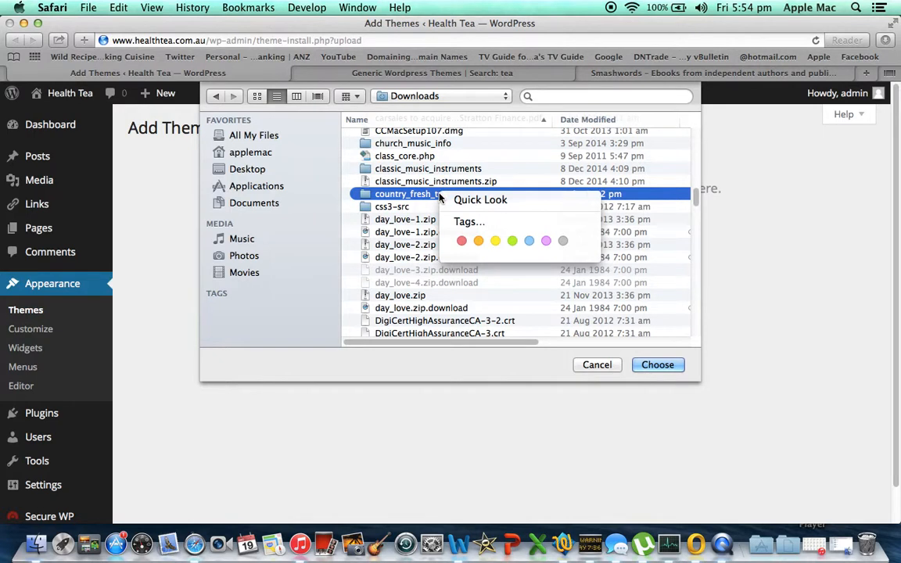
{"action": "left_click", "coordinate": [820, 209]}
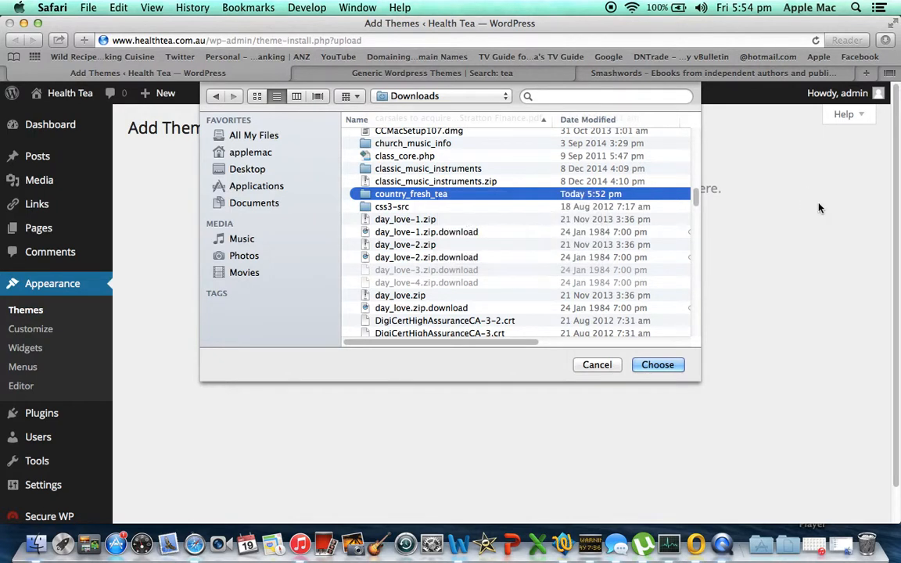
{"action": "left_click", "coordinate": [509, 208]}
{"action": "left_click", "coordinate": [507, 209]}
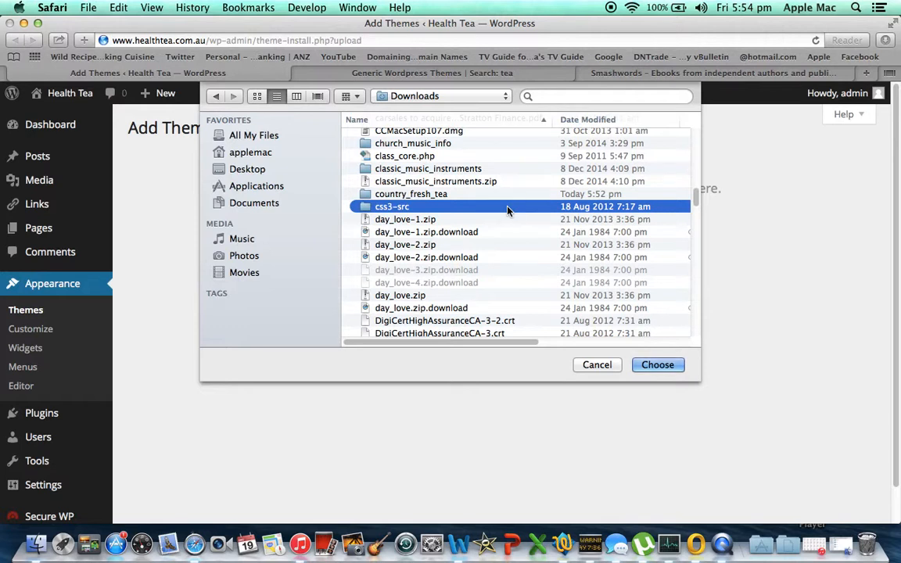
{"action": "double_click", "coordinate": [506, 208]}
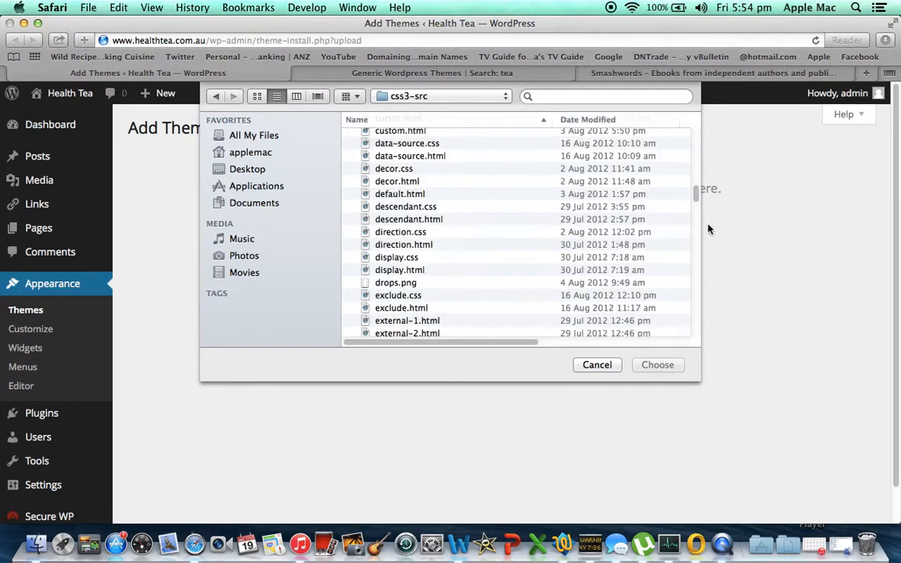
{"action": "left_click_drag", "start_coordinate": [696, 205], "coordinate": [689, 129]}
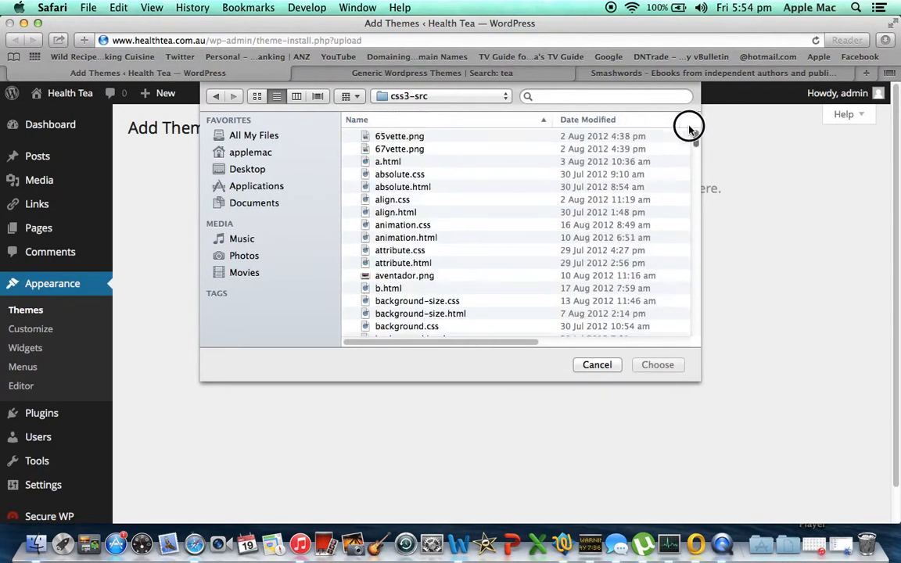
{"action": "left_click", "coordinate": [596, 365]}
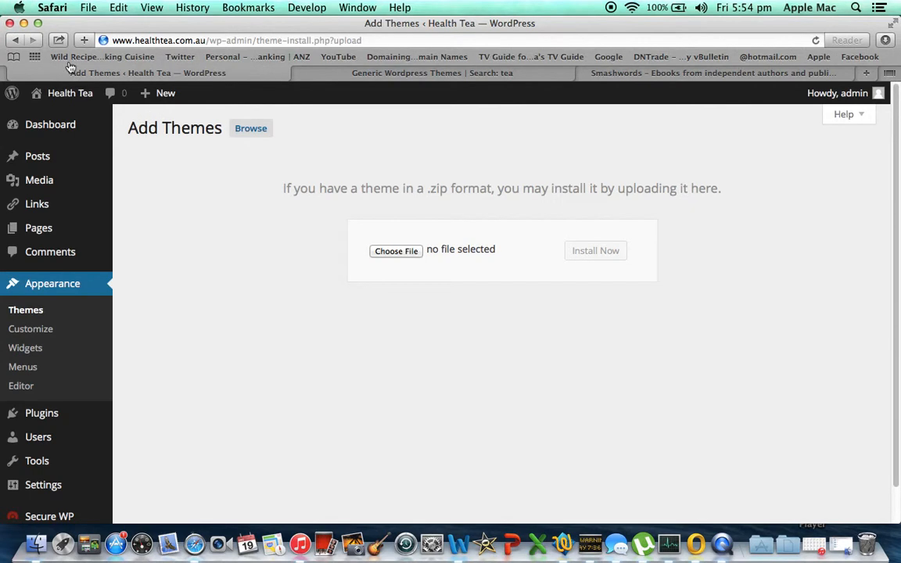
Step: Switch to Finder and open the Downloads folder located in the user's home folder
{"action": "left_click", "coordinate": [23, 23]}
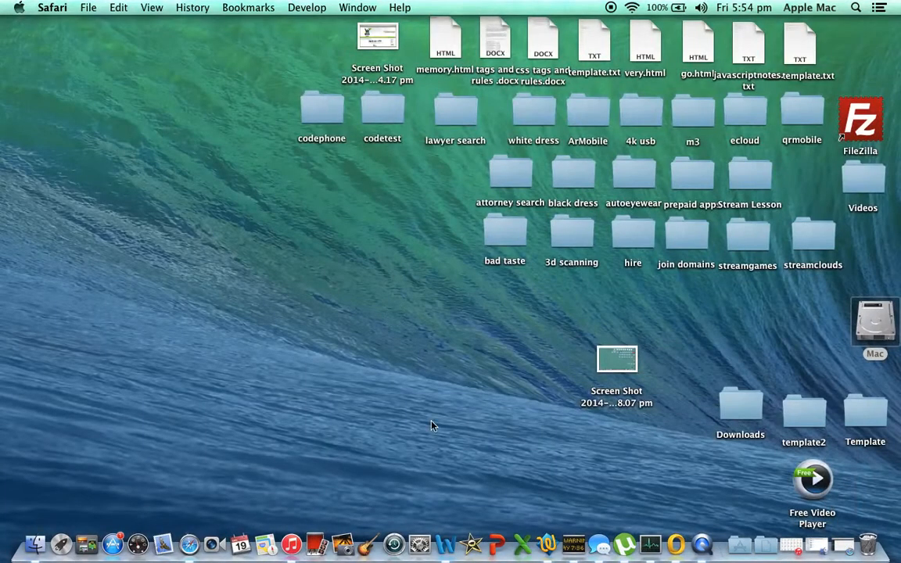
{"action": "left_click", "coordinate": [736, 405]}
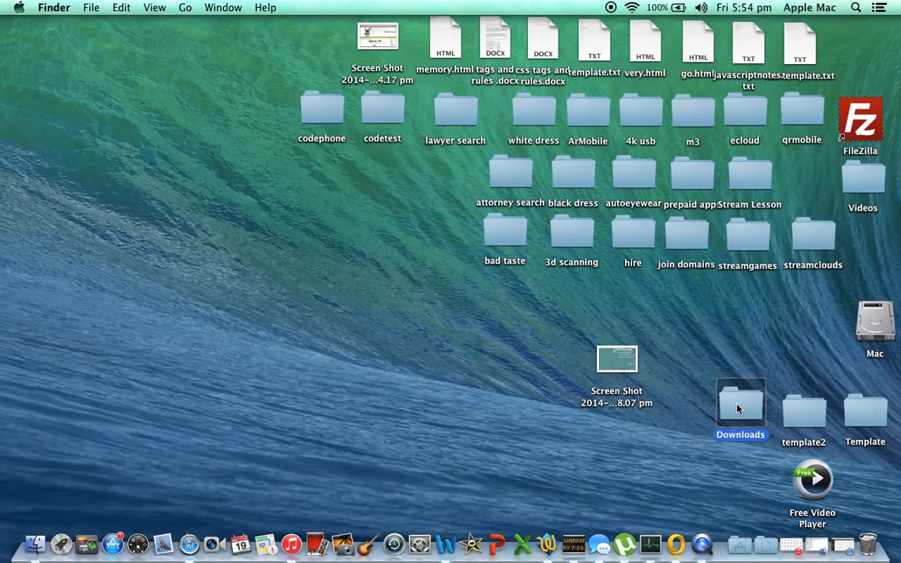
{"action": "double_click", "coordinate": [737, 406]}
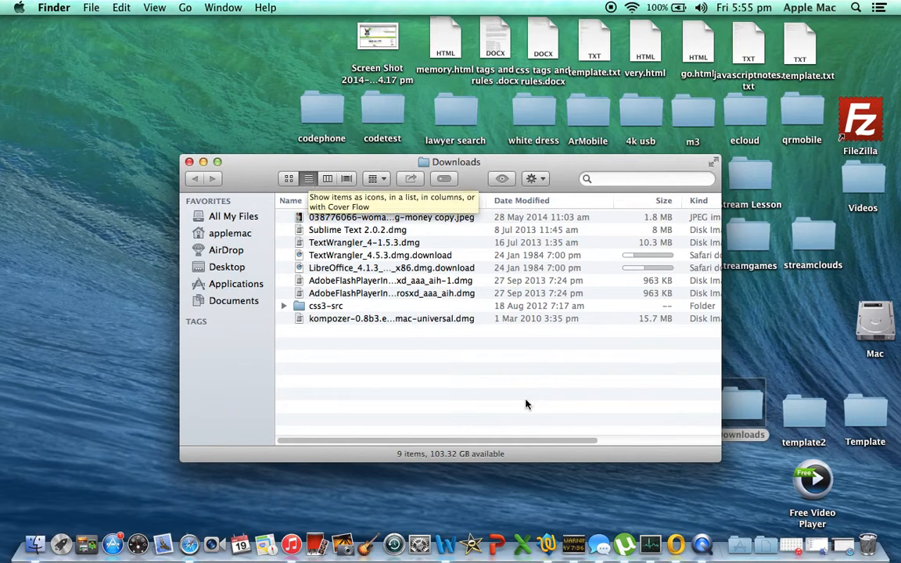
{"action": "left_click", "coordinate": [226, 268]}
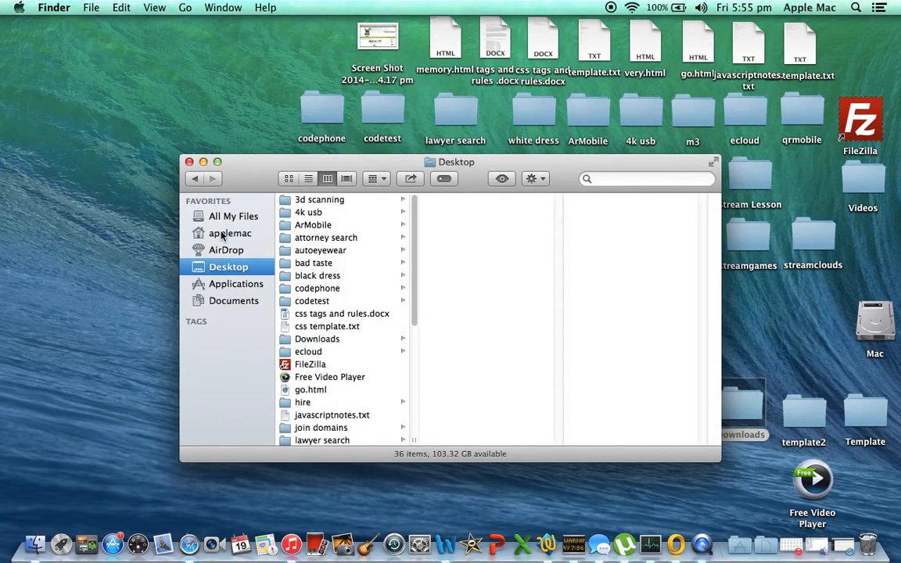
{"action": "left_click", "coordinate": [223, 234]}
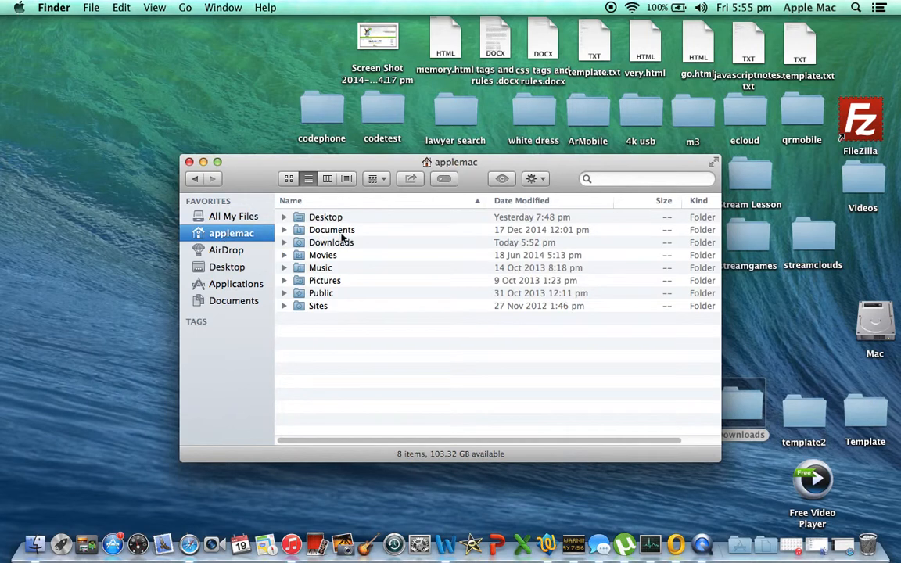
{"action": "left_click", "coordinate": [321, 245]}
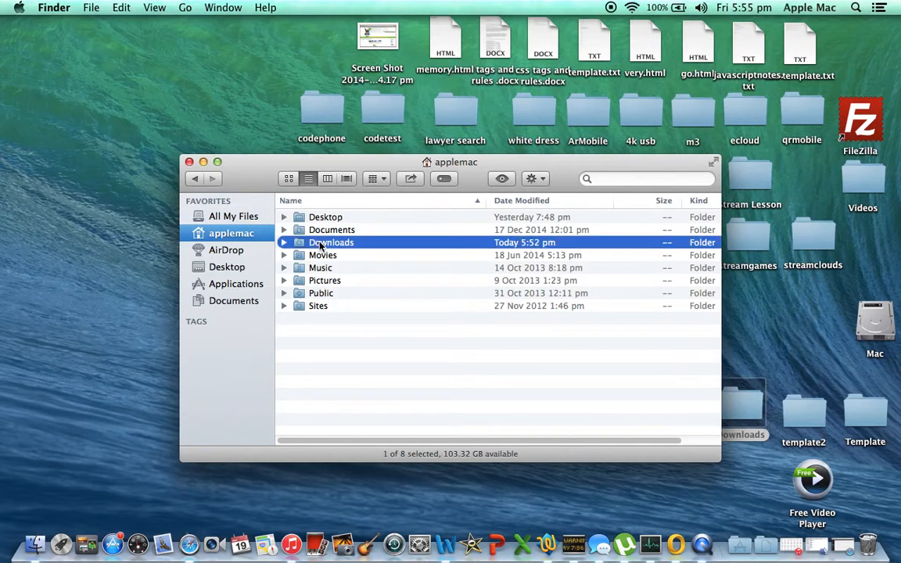
{"action": "double_click", "coordinate": [321, 245]}
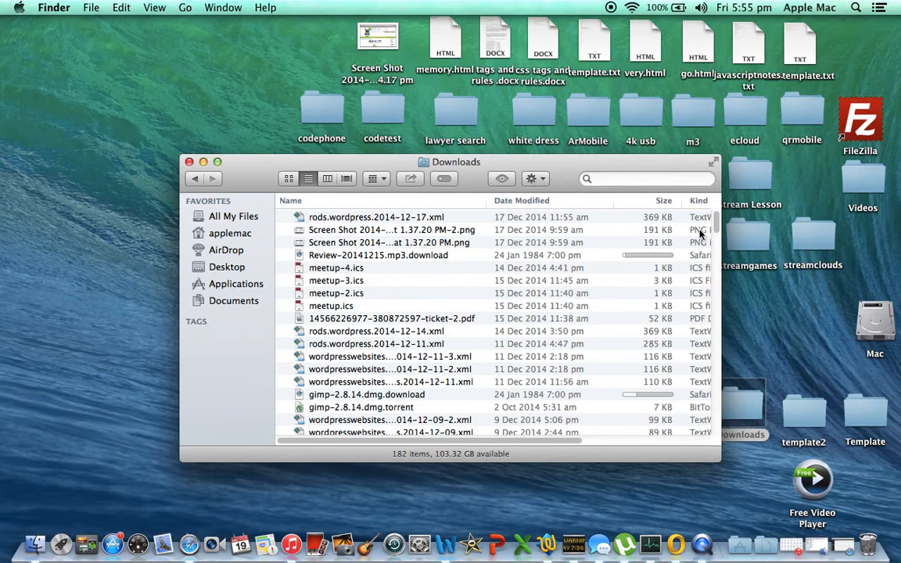
Step: Compress the country_fresh_tea folder in Downloads into a zip archive and put the Finder window away
{"action": "mouse_move", "coordinate": [715, 226]}
{"action": "left_mouse_down"}
{"action": "mouse_move", "coordinate": [712, 247]}
{"action": "mouse_move", "coordinate": [711, 213]}
{"action": "mouse_move", "coordinate": [723, 327]}
{"action": "mouse_move", "coordinate": [711, 222]}
{"action": "left_mouse_up"}
{"action": "left_click_drag", "start_coordinate": [717, 228], "coordinate": [706, 439]}
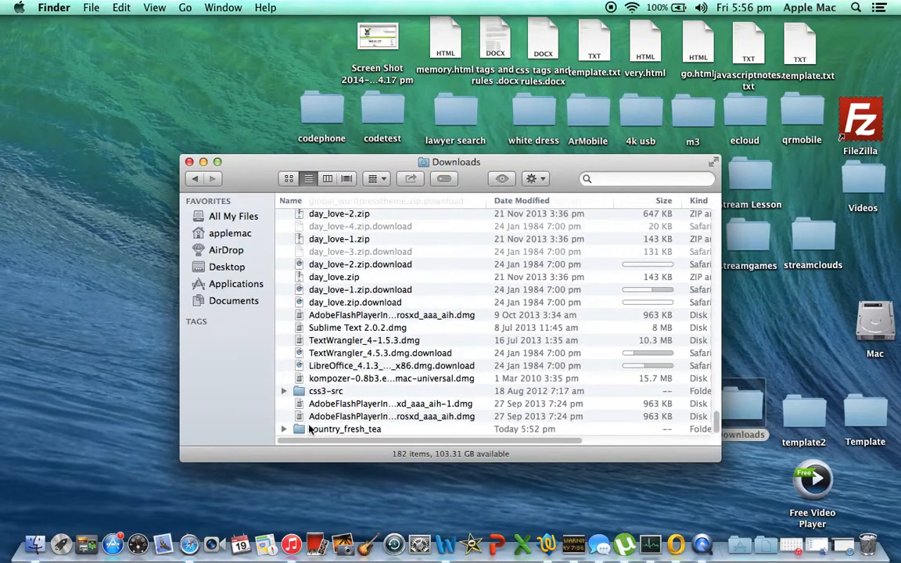
{"action": "left_click", "coordinate": [339, 430]}
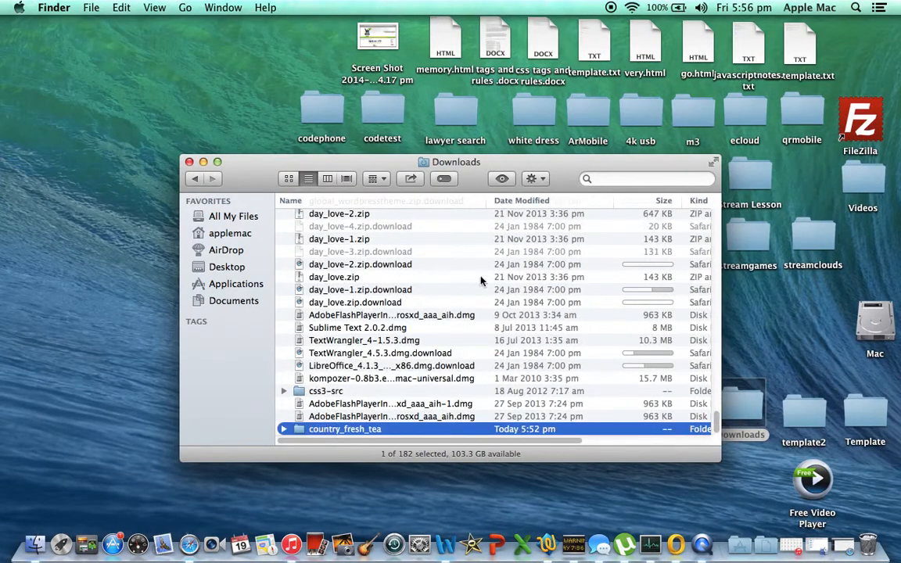
{"action": "left_click", "coordinate": [543, 181]}
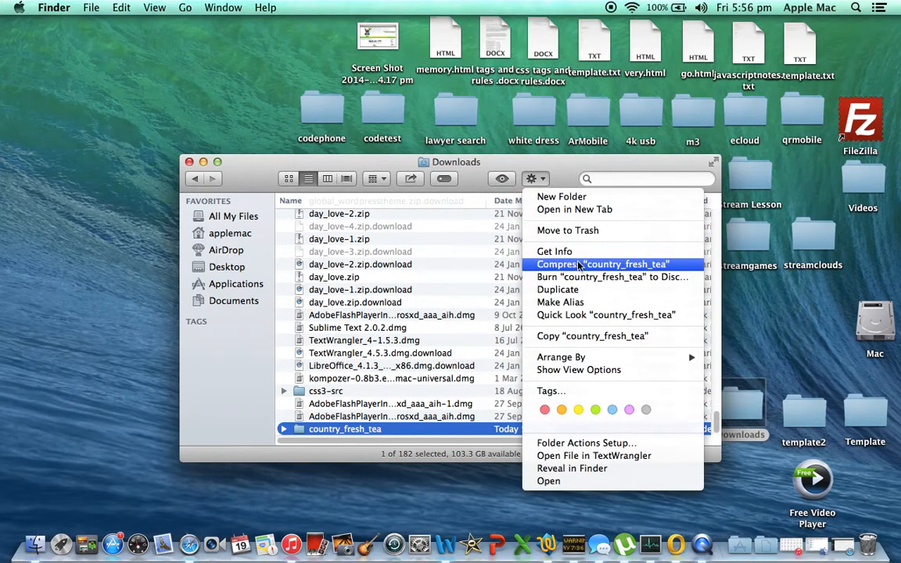
{"action": "left_click", "coordinate": [578, 266]}
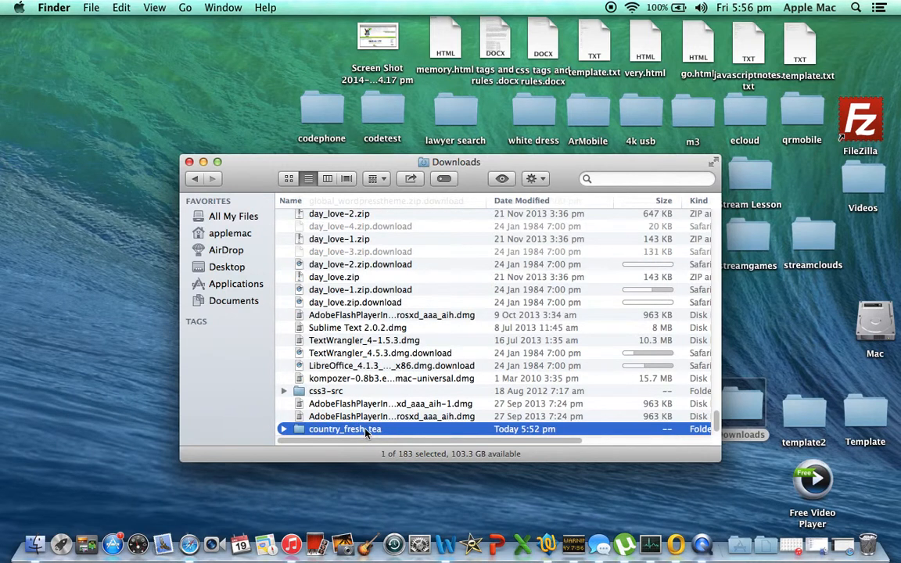
{"action": "left_click_drag", "start_coordinate": [714, 418], "coordinate": [714, 425]}
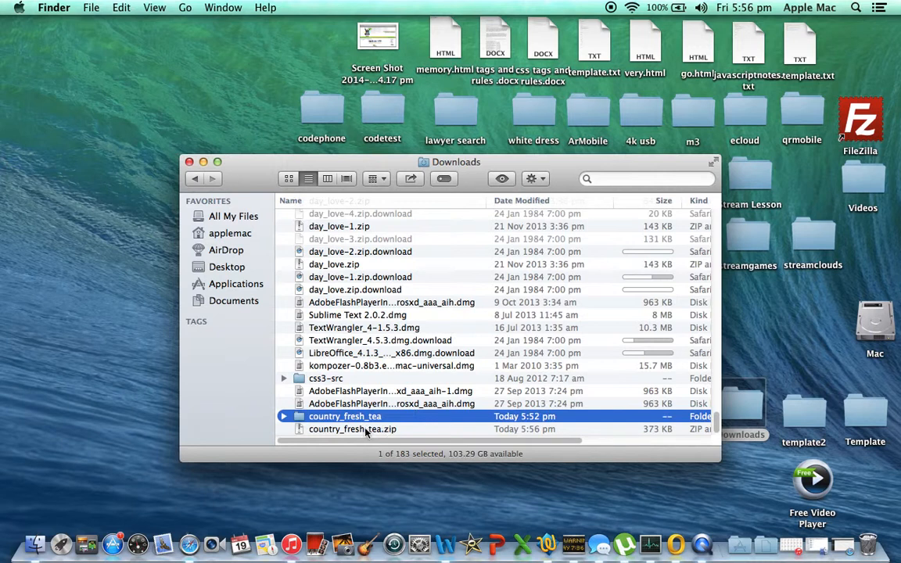
{"action": "left_click", "coordinate": [204, 164]}
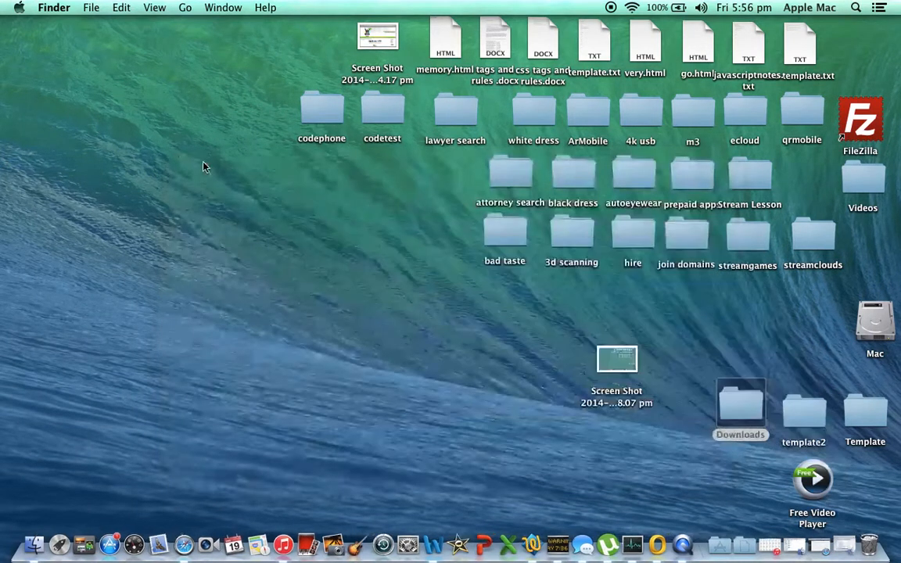
Step: Switch back to Safari and choose country_fresh_tea.zip from the home folder's Downloads as the theme file to upload
{"action": "left_click", "coordinate": [186, 542]}
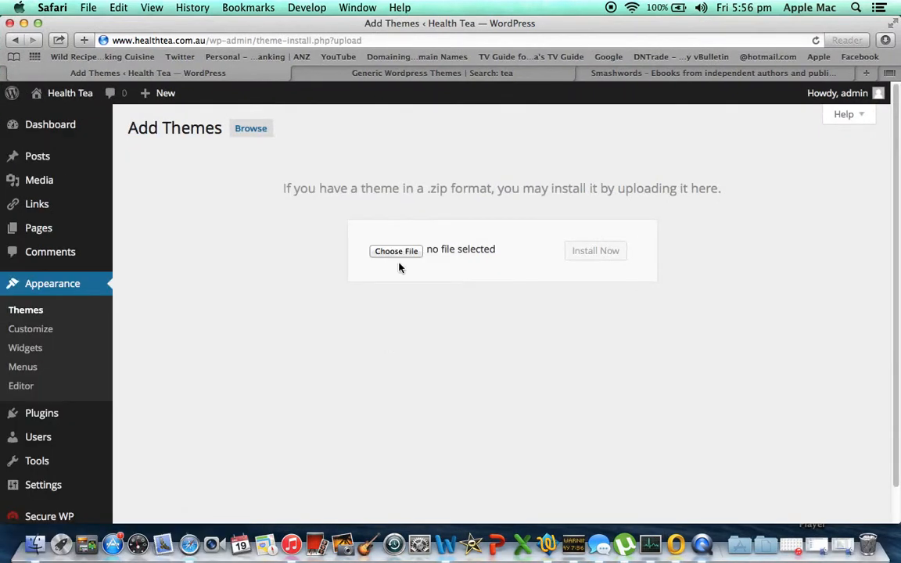
{"action": "left_click", "coordinate": [392, 251]}
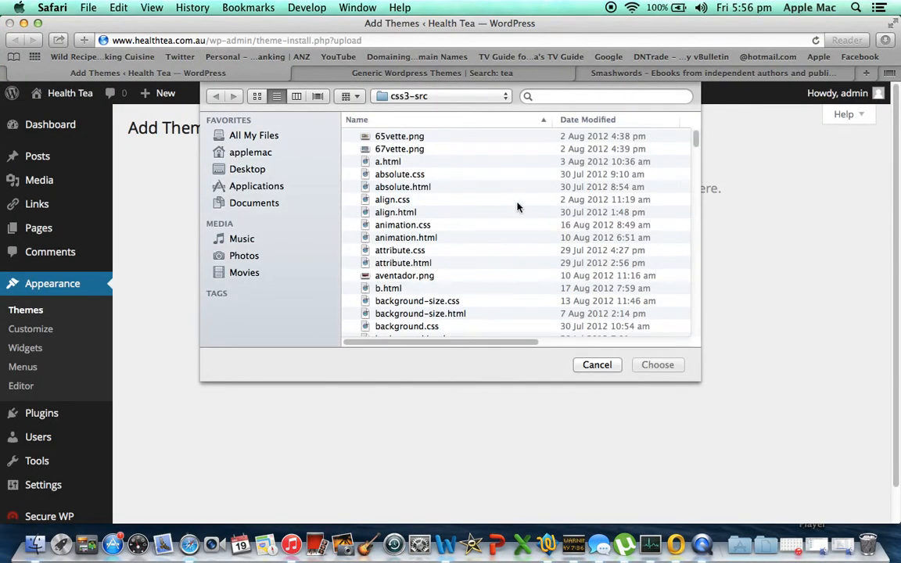
{"action": "left_click", "coordinate": [243, 152]}
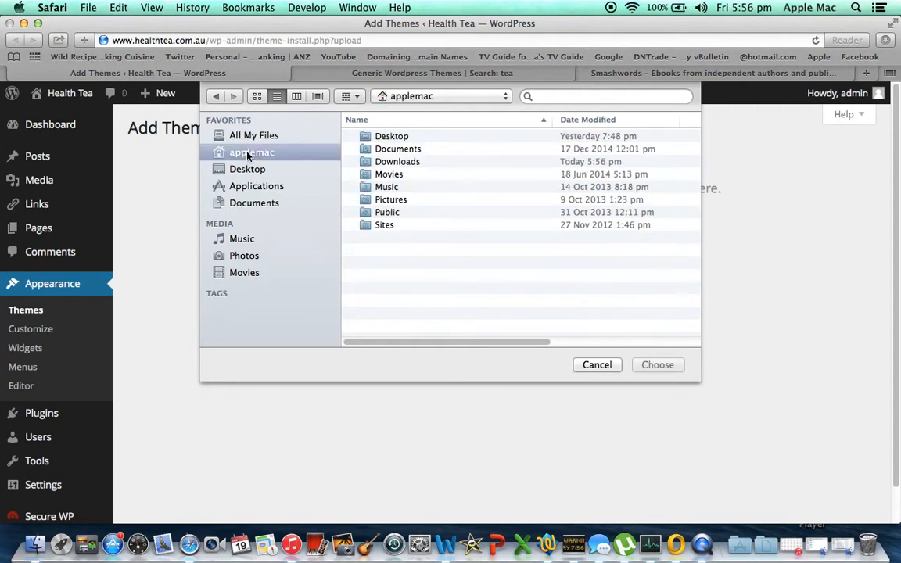
{"action": "left_click", "coordinate": [396, 162]}
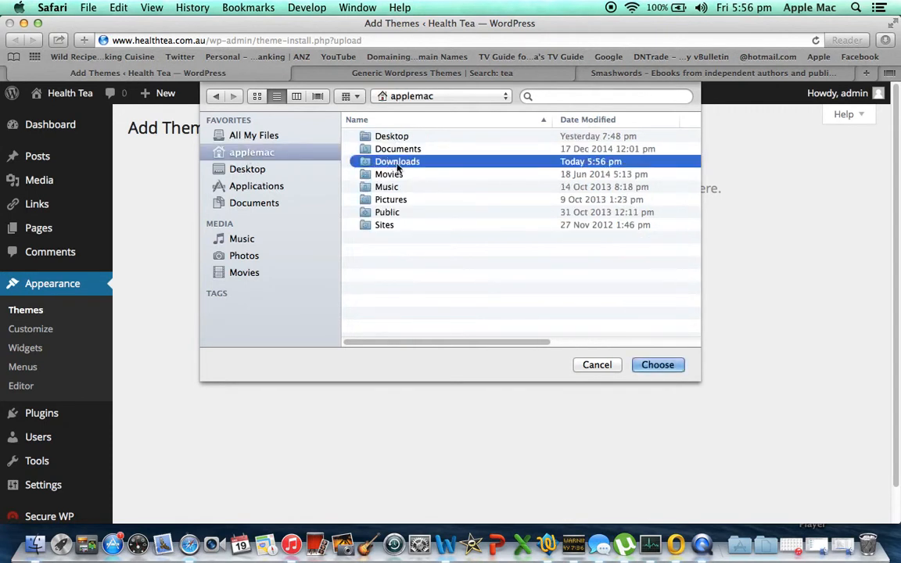
{"action": "left_click", "coordinate": [654, 365]}
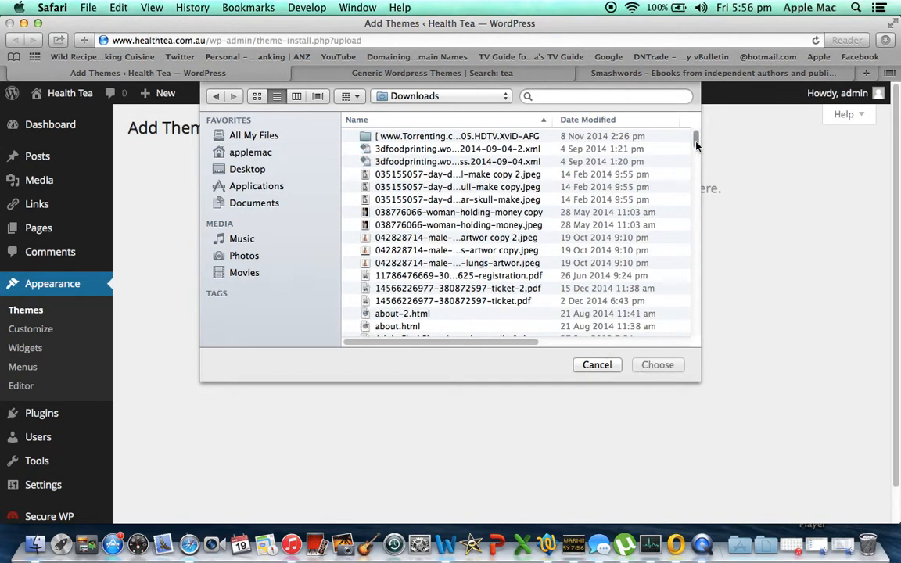
{"action": "left_click", "coordinate": [694, 235]}
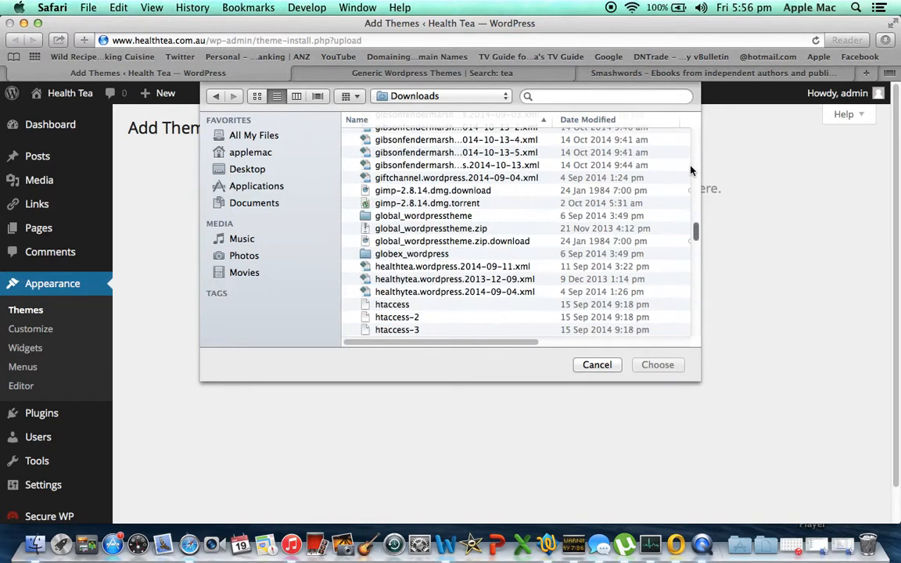
{"action": "left_click_drag", "start_coordinate": [695, 228], "coordinate": [694, 191]}
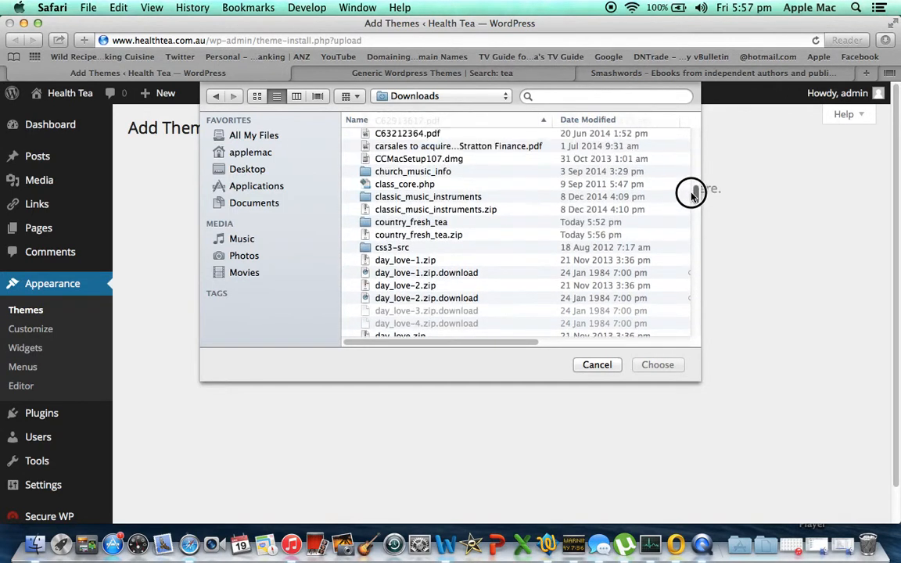
{"action": "left_click", "coordinate": [424, 237]}
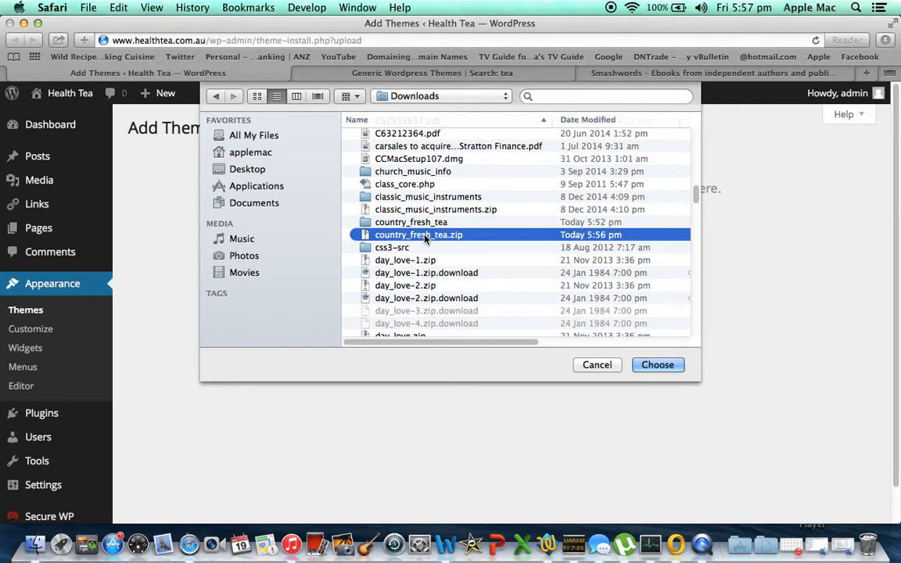
{"action": "left_click", "coordinate": [659, 367]}
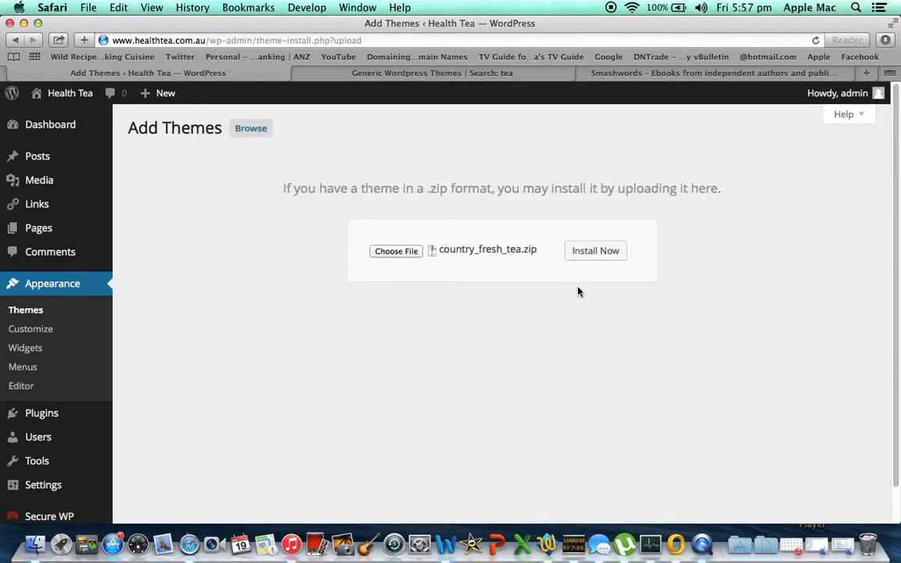
Step: Install the theme from country_fresh_tea.zip and activate it on the Health Tea site
{"action": "left_click", "coordinate": [592, 254]}
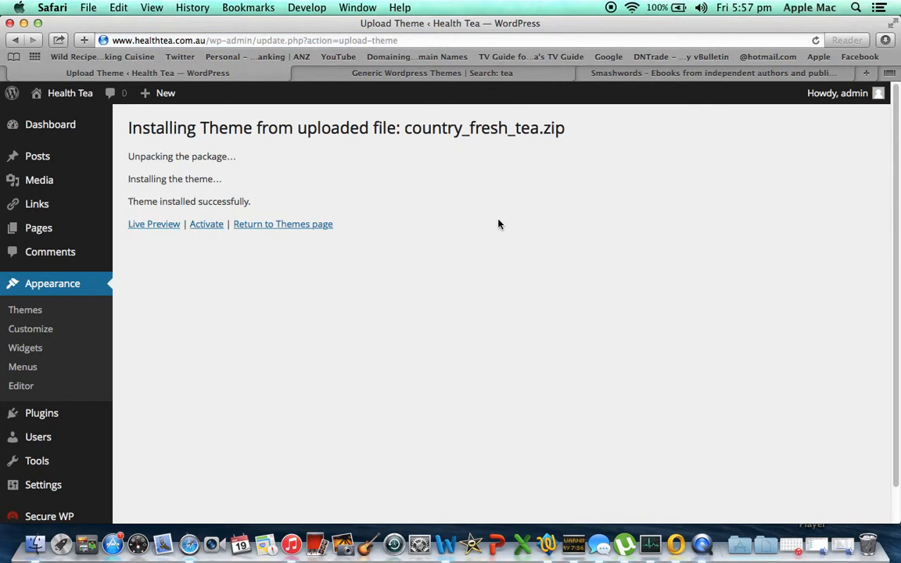
{"action": "left_click", "coordinate": [205, 225]}
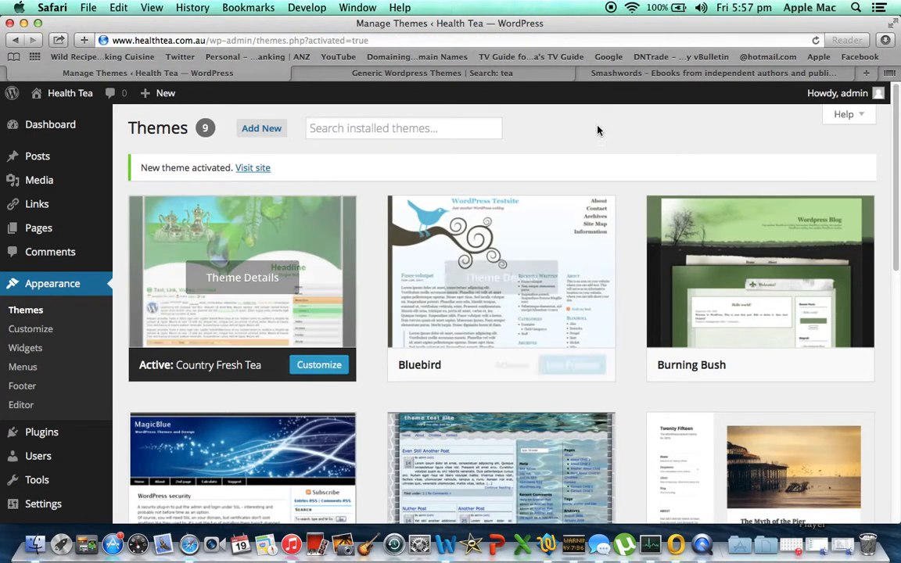
Step: Visit the Health Tea front page and look over its header, posts and sidebar in the new theme
{"action": "left_click", "coordinate": [60, 95]}
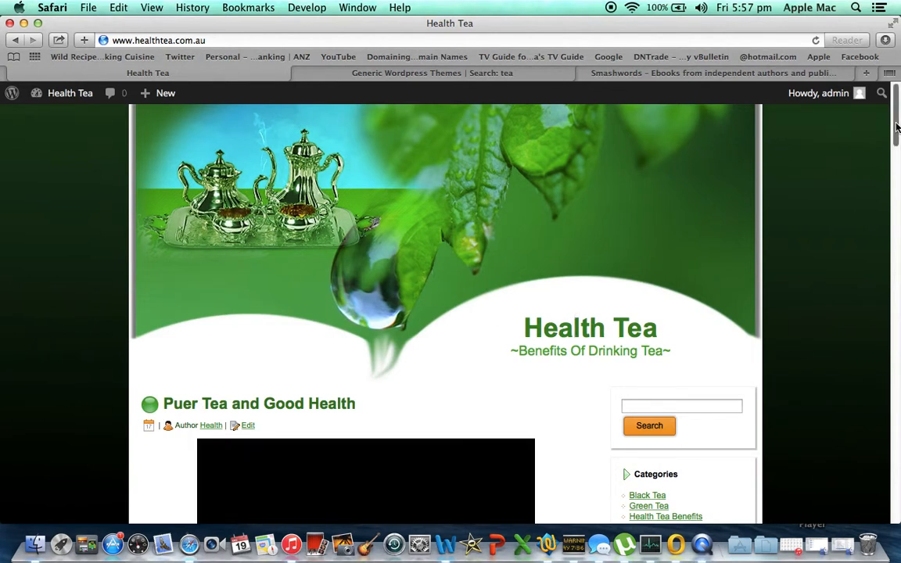
{"action": "scroll", "coordinate": [898, 130], "scroll_direction": "down", "scroll_amount": 5}
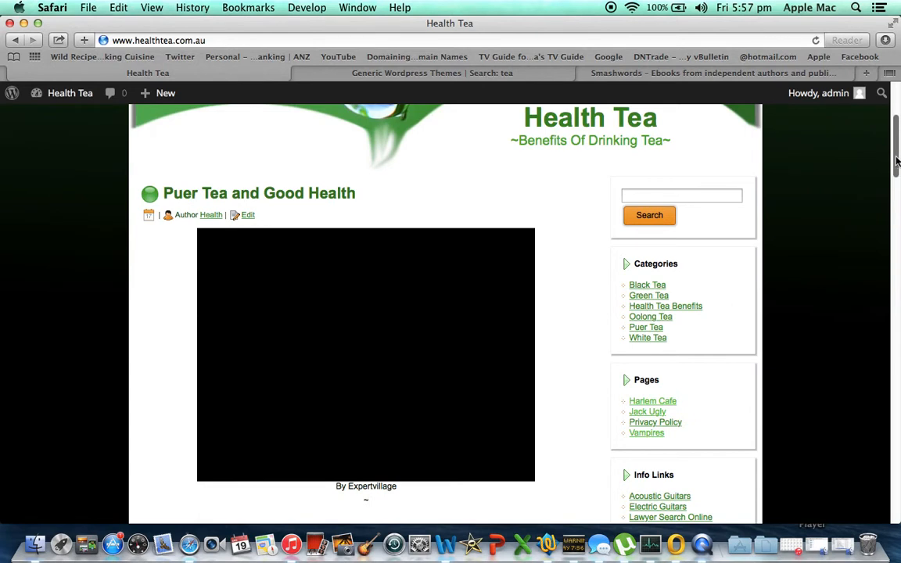
{"action": "left_click_drag", "start_coordinate": [895, 151], "coordinate": [888, 115]}
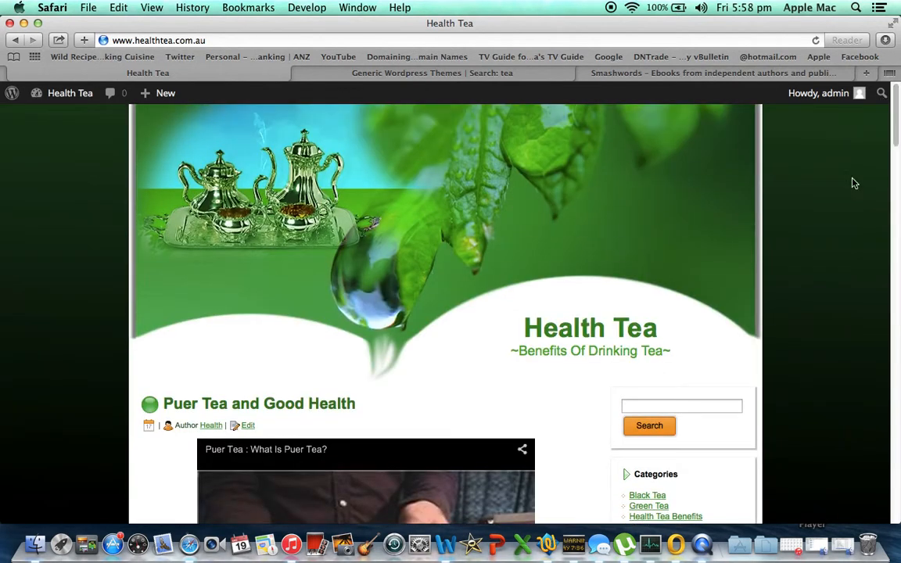
Step: Look over the front page's posts and sidebar, and open the Jack Ugly page to examine its content
{"action": "left_click_drag", "start_coordinate": [896, 126], "coordinate": [887, 256]}
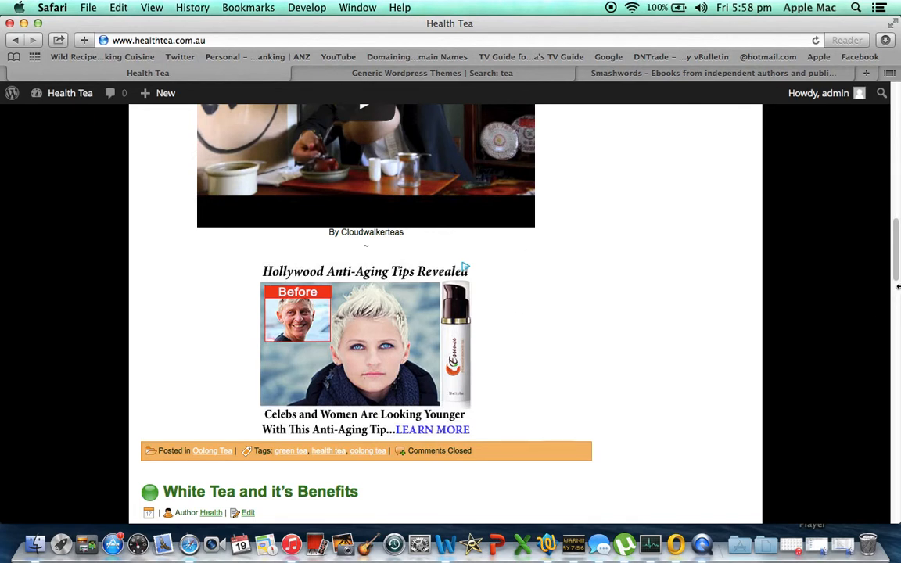
{"action": "mouse_move", "coordinate": [889, 242]}
{"action": "left_mouse_down"}
{"action": "mouse_move", "coordinate": [895, 388]}
{"action": "mouse_move", "coordinate": [895, 137]}
{"action": "mouse_move", "coordinate": [895, 155]}
{"action": "left_mouse_up"}
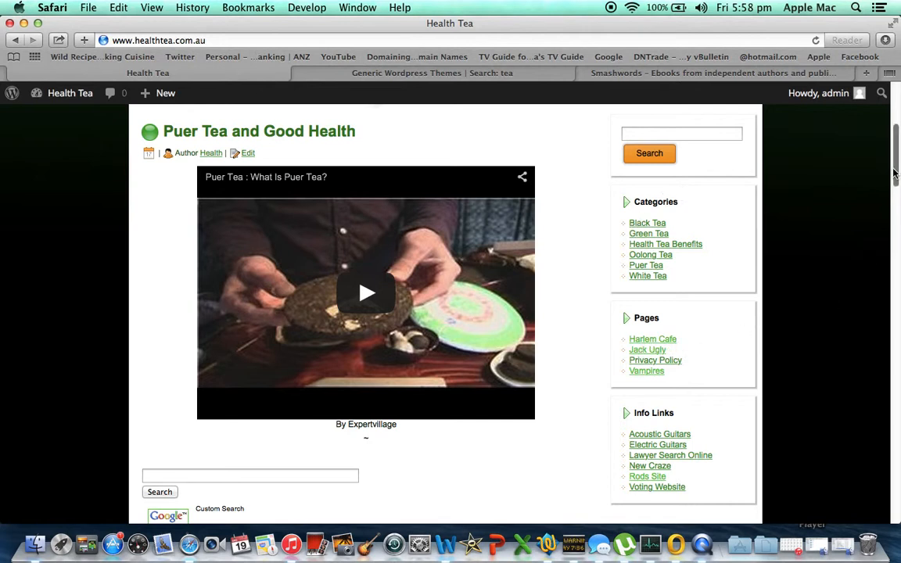
{"action": "scroll", "coordinate": [891, 172], "scroll_direction": "down", "scroll_amount": 3}
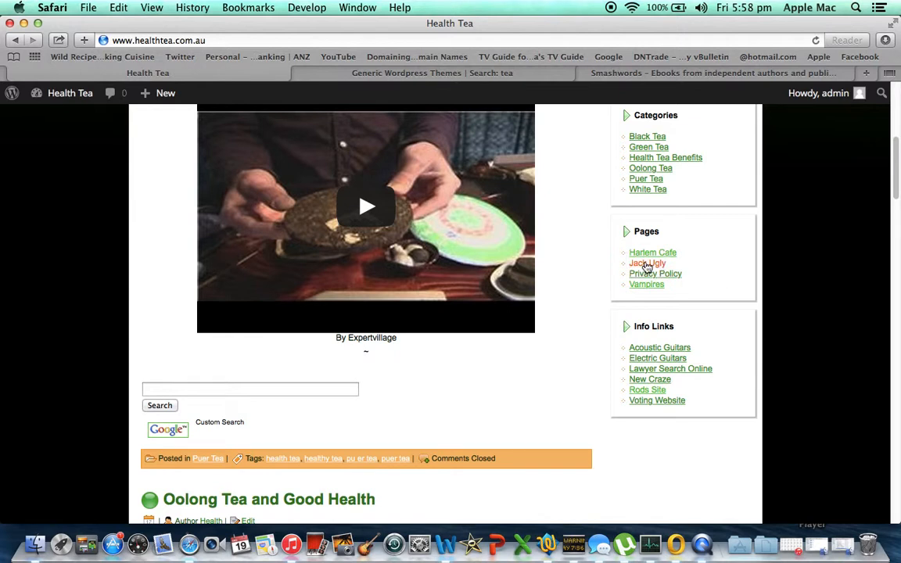
{"action": "left_click", "coordinate": [648, 264]}
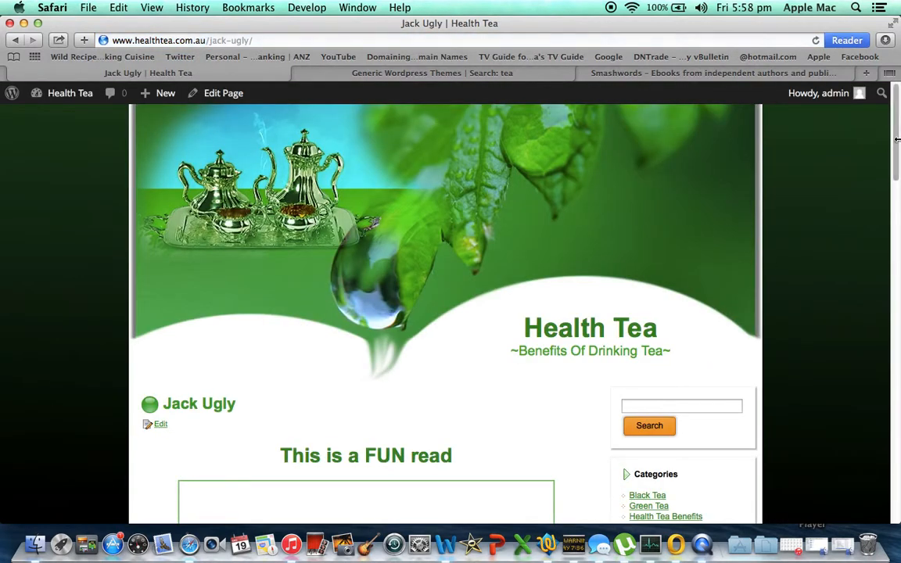
{"action": "left_click_drag", "start_coordinate": [896, 140], "coordinate": [894, 237]}
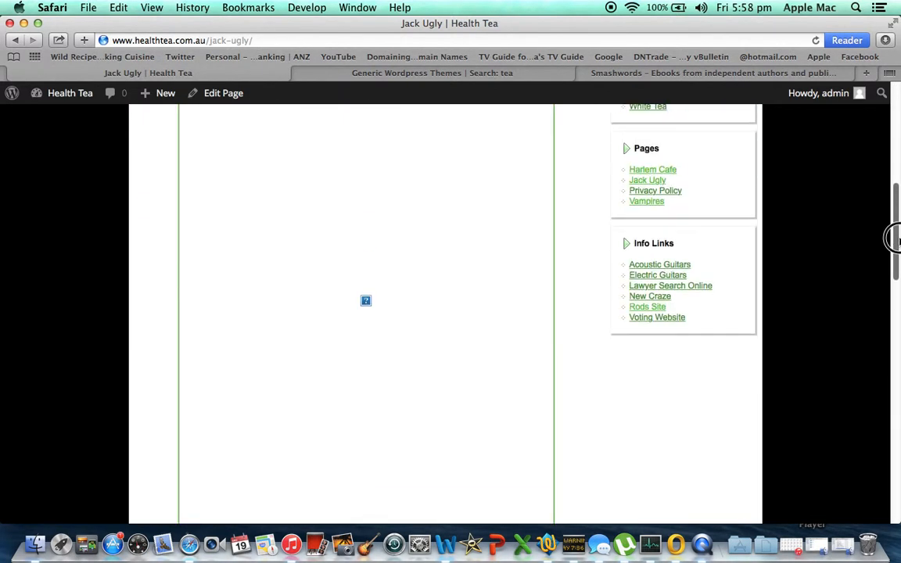
Step: Follow the Jack Ugly page's image link to the book's Smashwords page and return to the Health Tea page
{"action": "left_click", "coordinate": [427, 211]}
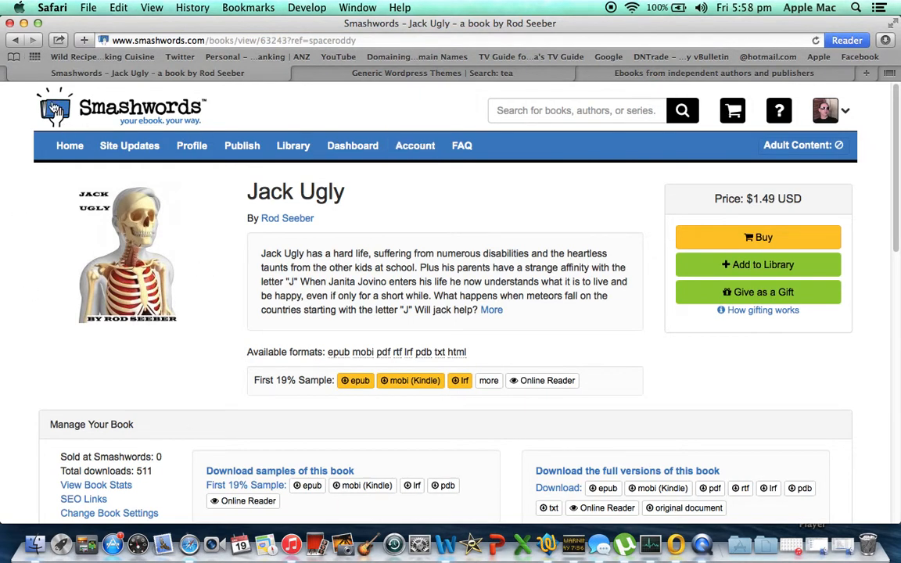
{"action": "left_click", "coordinate": [14, 41]}
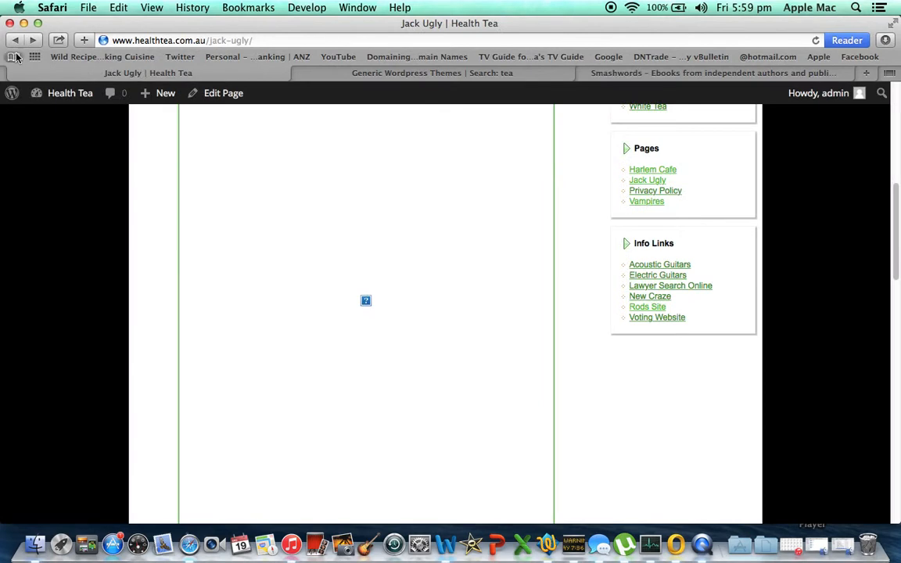
{"action": "left_click_drag", "start_coordinate": [897, 212], "coordinate": [885, 173]}
{"action": "left_click", "coordinate": [291, 224]}
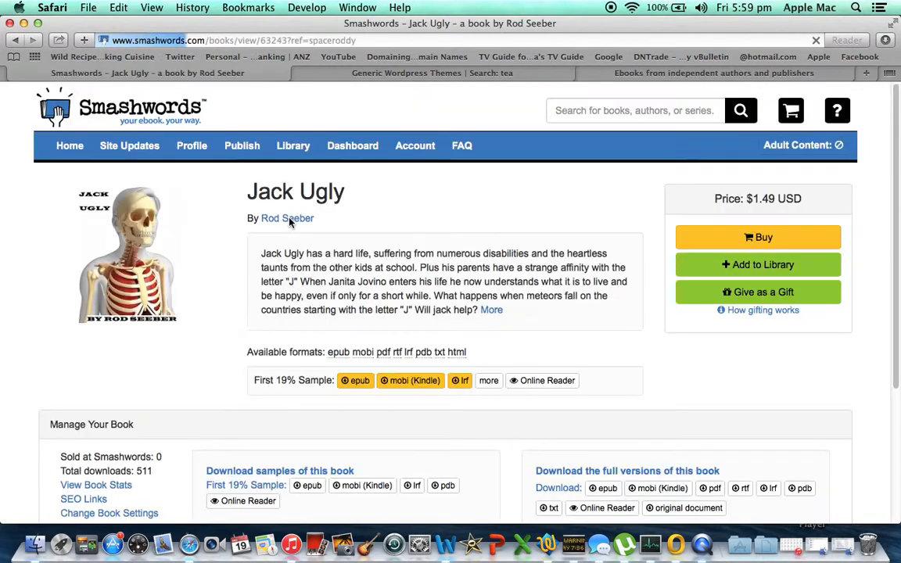
{"action": "left_click", "coordinate": [16, 41]}
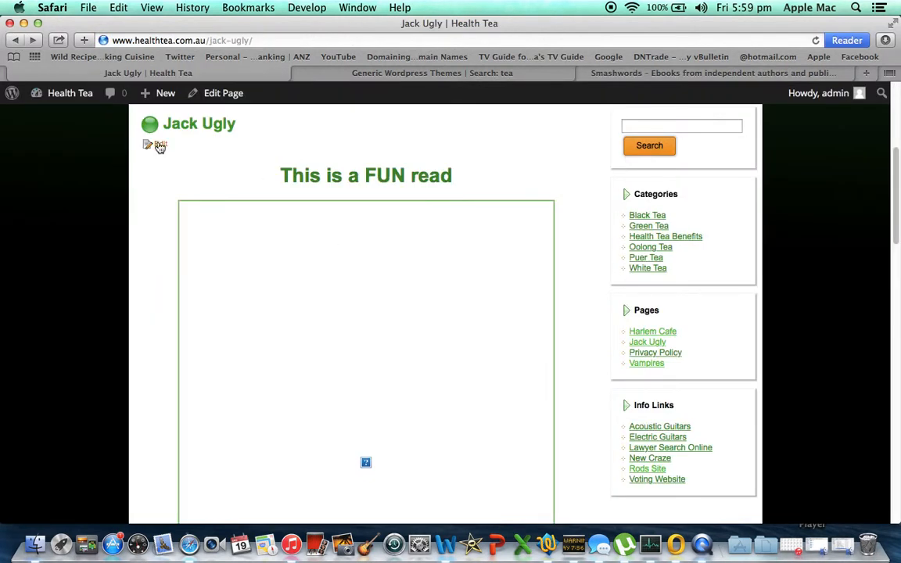
Step: Open the Jack Ugly page for editing in the Visual editor and dismiss the Distraction-Free Writing tip
{"action": "left_click", "coordinate": [160, 147]}
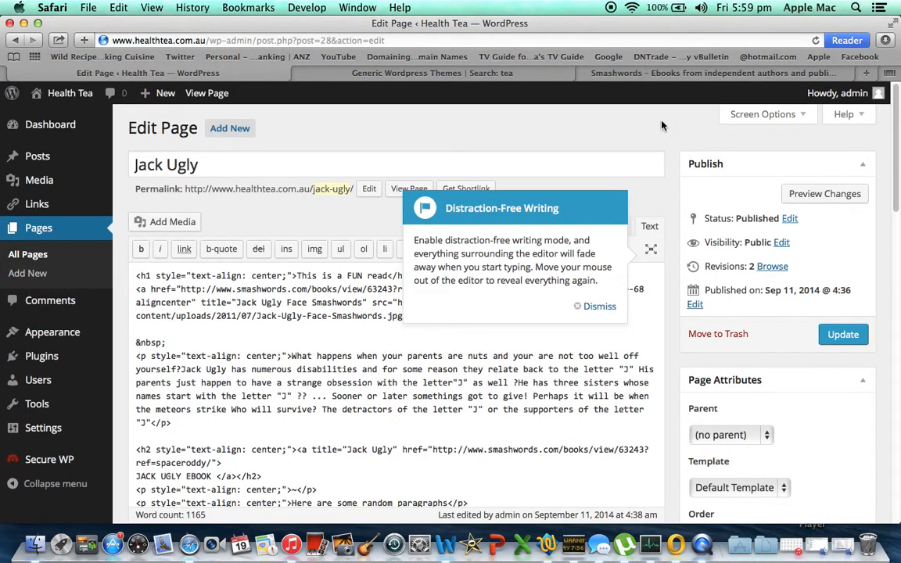
{"action": "left_click", "coordinate": [601, 305]}
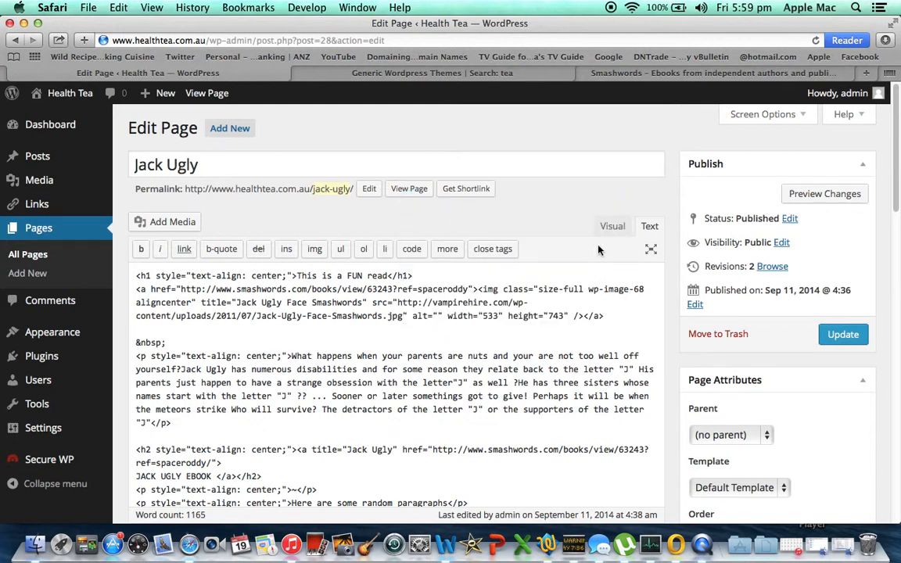
{"action": "left_click", "coordinate": [612, 227]}
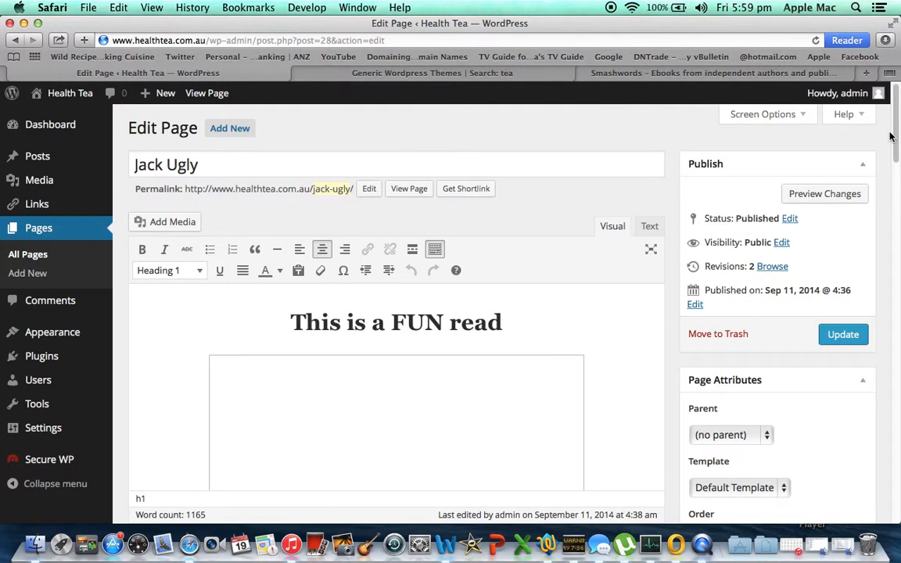
Step: Remove the broken image below the "This is a FUN read" heading on the Jack Ugly page
{"action": "scroll", "coordinate": [887, 132], "scroll_direction": "down", "scroll_amount": 2}
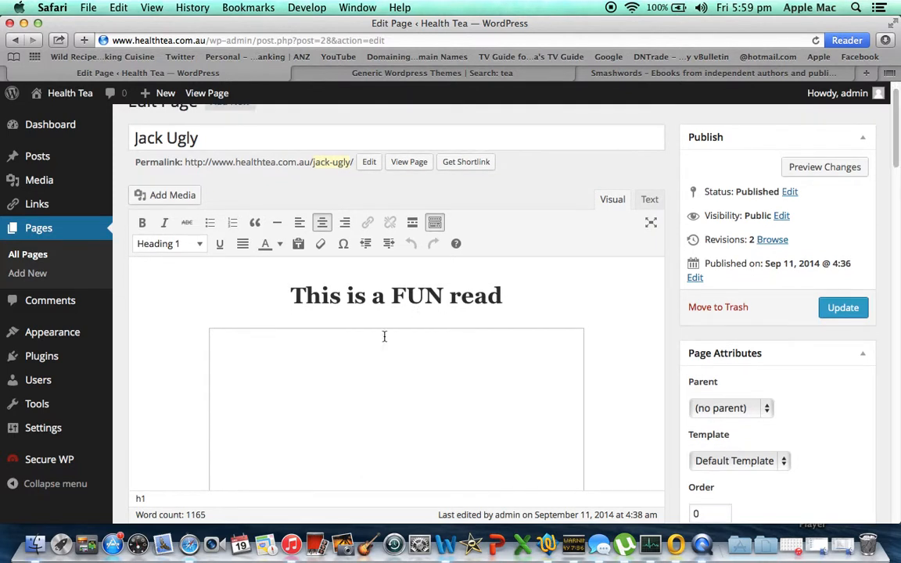
{"action": "left_click", "coordinate": [347, 364]}
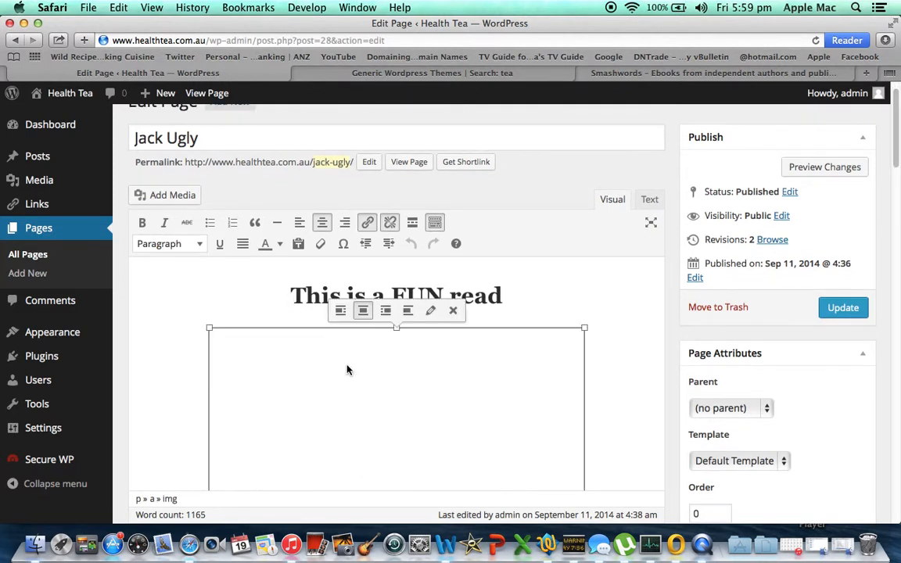
{"action": "left_click", "coordinate": [455, 311]}
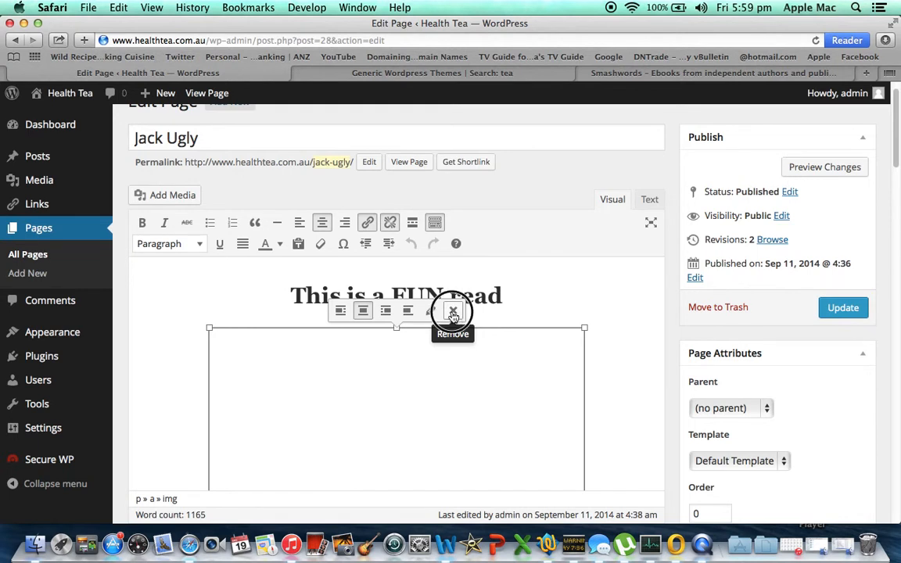
{"action": "left_click", "coordinate": [407, 335]}
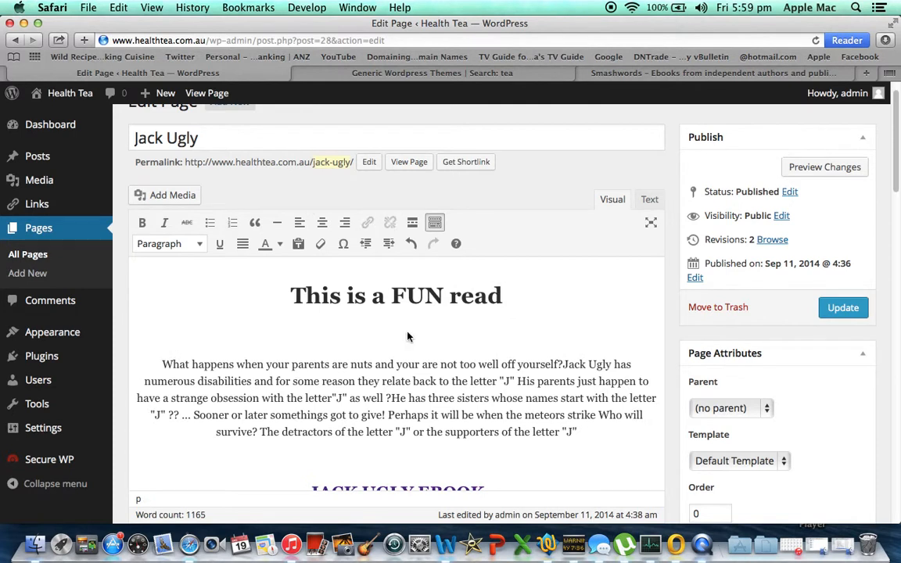
Step: Upload Jack Ugly (Repaired).docx from the NO NAME drive to the media library through Add Media
{"action": "left_click", "coordinate": [159, 198]}
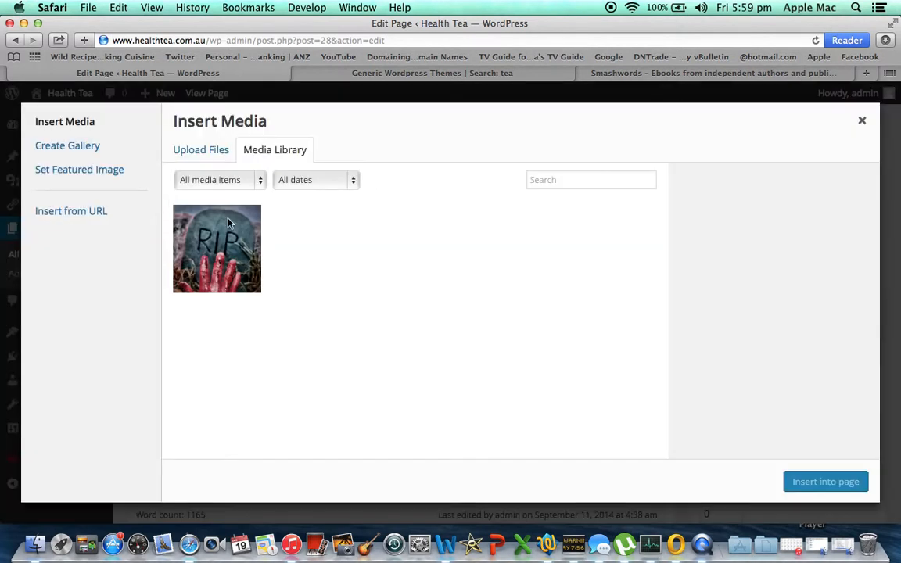
{"action": "left_click", "coordinate": [195, 154]}
{"action": "left_click", "coordinate": [519, 323]}
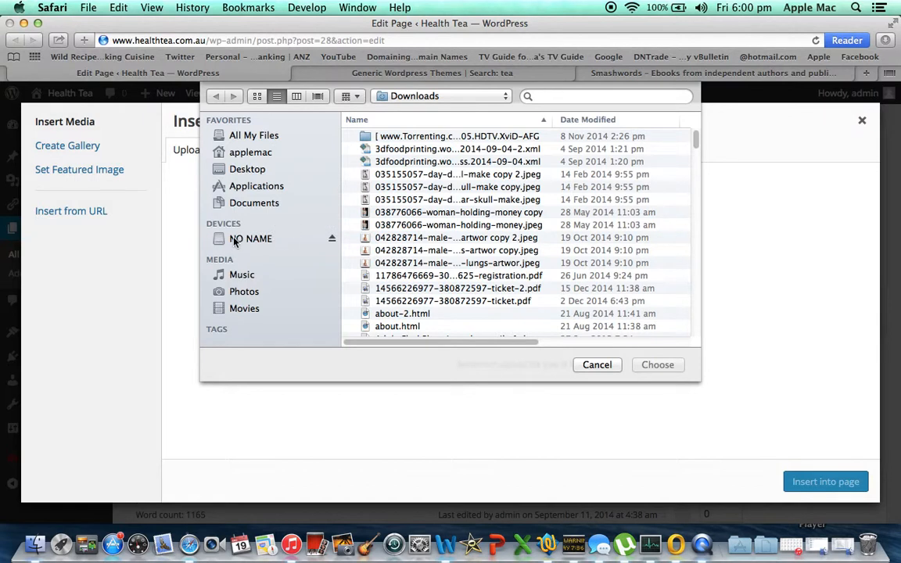
{"action": "left_click", "coordinate": [249, 239]}
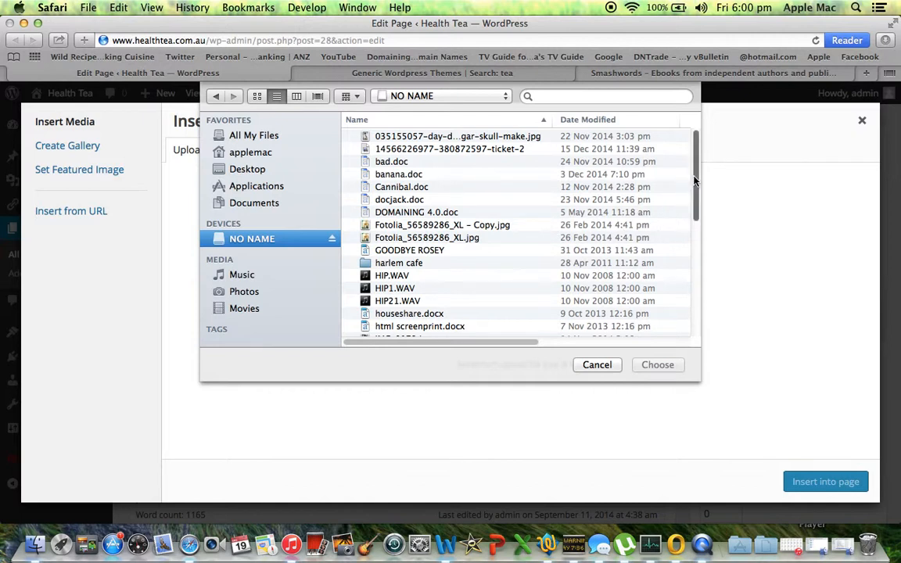
{"action": "left_click_drag", "start_coordinate": [695, 179], "coordinate": [694, 222]}
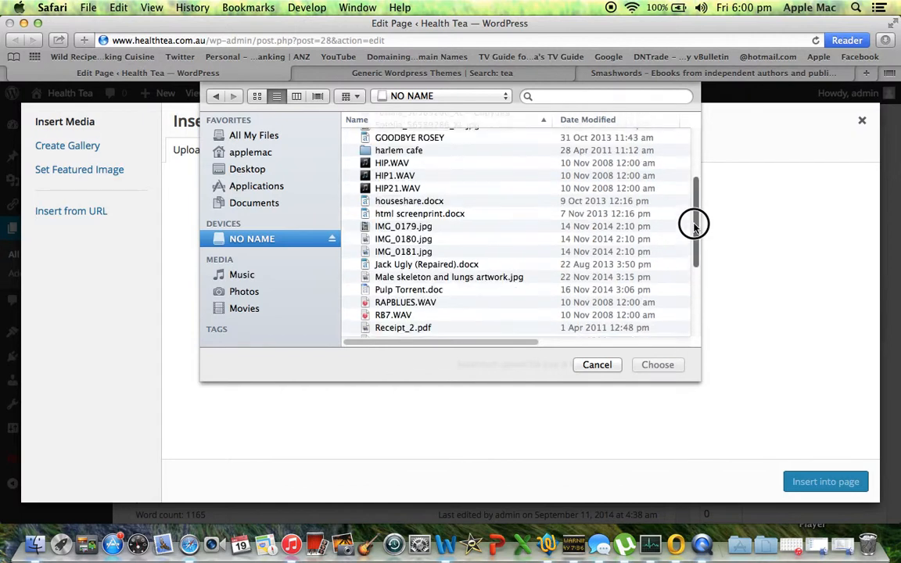
{"action": "left_click", "coordinate": [403, 263]}
{"action": "left_click", "coordinate": [659, 365]}
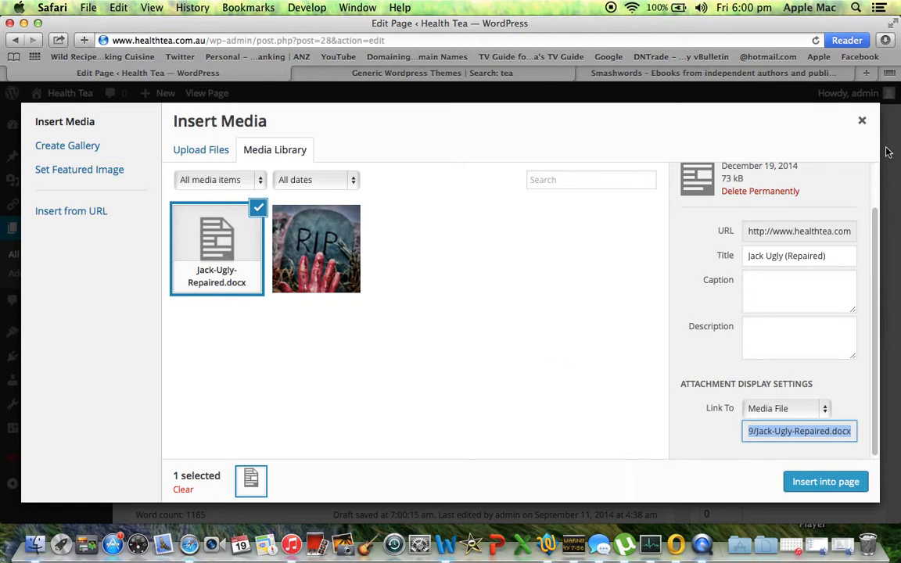
Step: Open the Jack Ugly book page from the Smashwords dashboard, select its web address, and return to the WordPress editor
{"action": "left_click", "coordinate": [683, 75]}
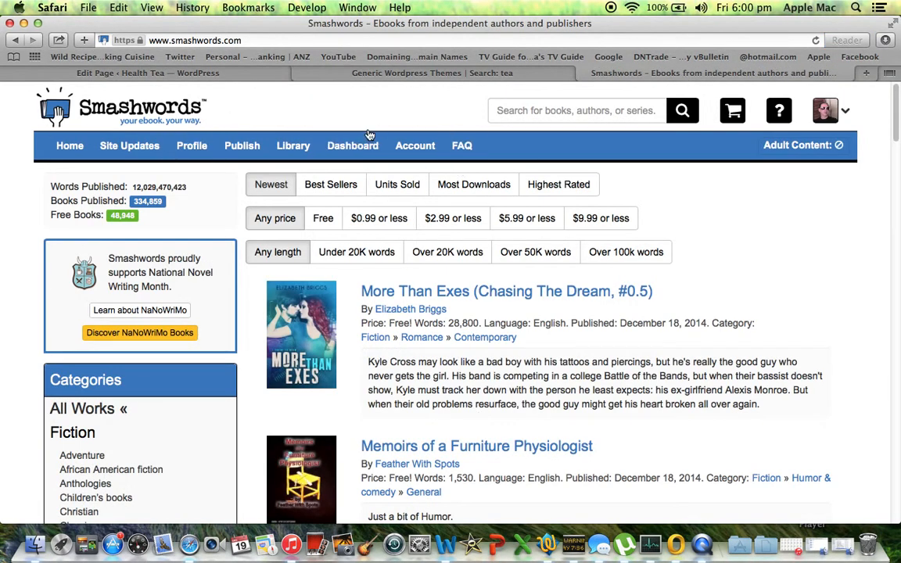
{"action": "left_click", "coordinate": [347, 147]}
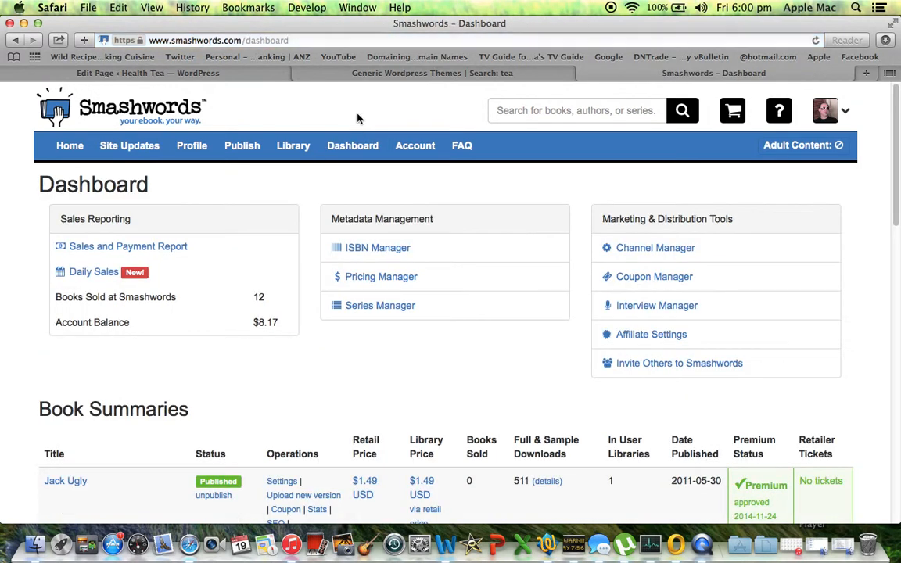
{"action": "left_click", "coordinate": [55, 482]}
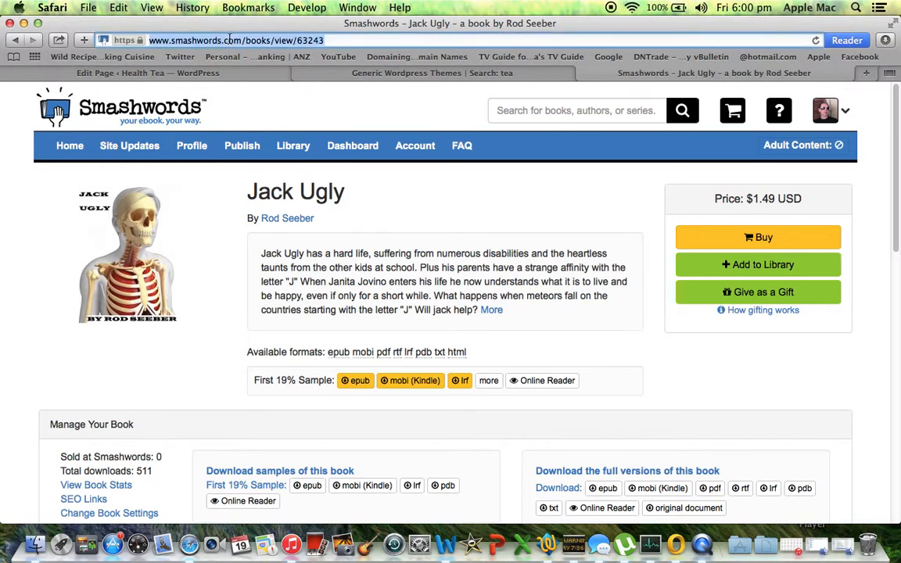
{"action": "left_click", "coordinate": [176, 76]}
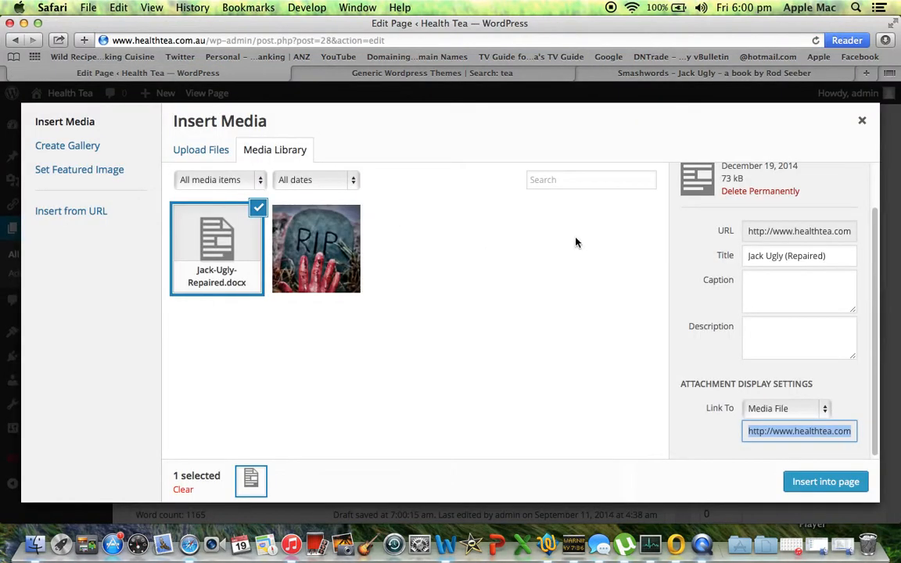
Step: Review the Link To options for the uploaded document, keep Media File, and insert it into the Jack Ugly page
{"action": "left_click", "coordinate": [875, 284]}
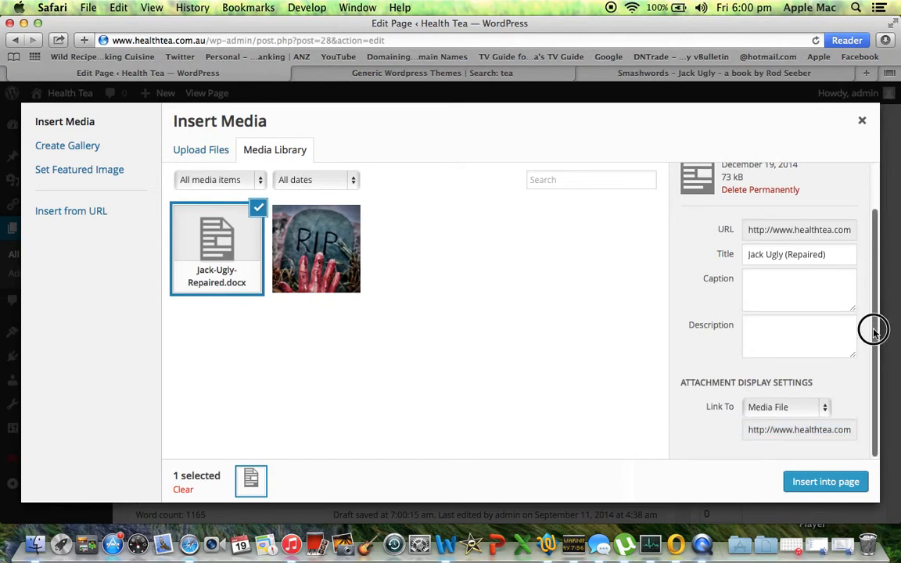
{"action": "left_click", "coordinate": [824, 407]}
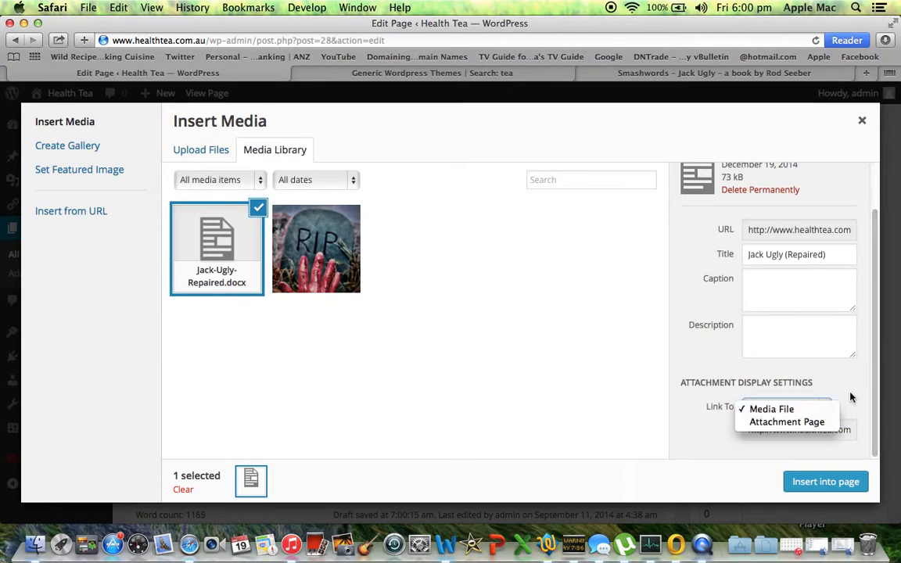
{"action": "left_click", "coordinate": [850, 399]}
{"action": "left_click", "coordinate": [814, 427]}
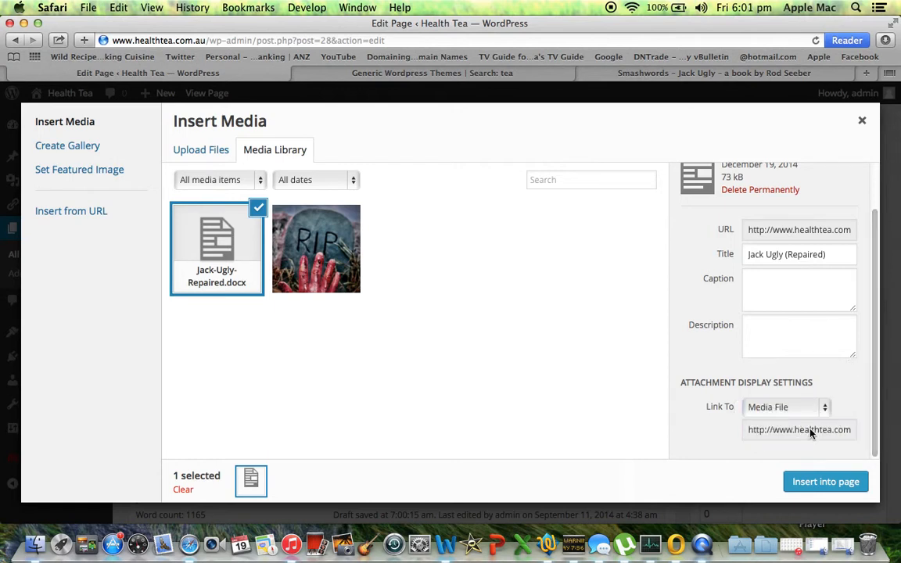
{"action": "left_click", "coordinate": [822, 411]}
{"action": "left_click", "coordinate": [855, 372]}
{"action": "left_click_drag", "start_coordinate": [874, 291], "coordinate": [875, 245]}
{"action": "left_click_drag", "start_coordinate": [871, 195], "coordinate": [874, 234]}
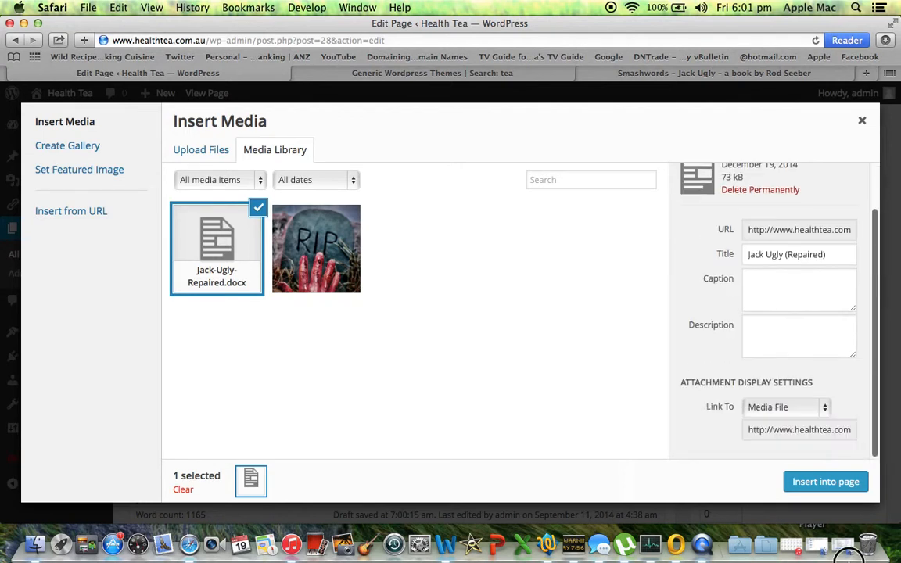
{"action": "left_click", "coordinate": [826, 410]}
{"action": "left_click", "coordinate": [846, 386]}
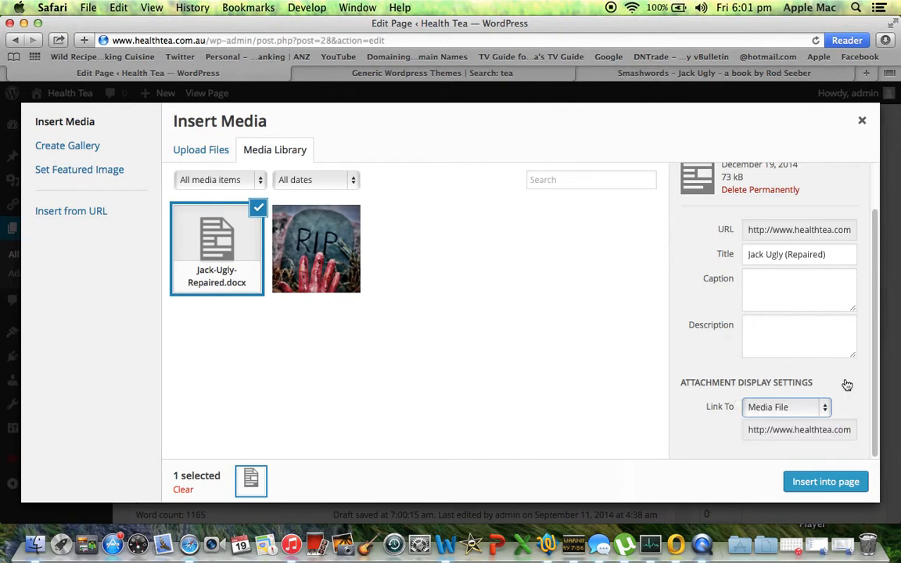
{"action": "left_click", "coordinate": [846, 385]}
{"action": "left_click", "coordinate": [828, 485]}
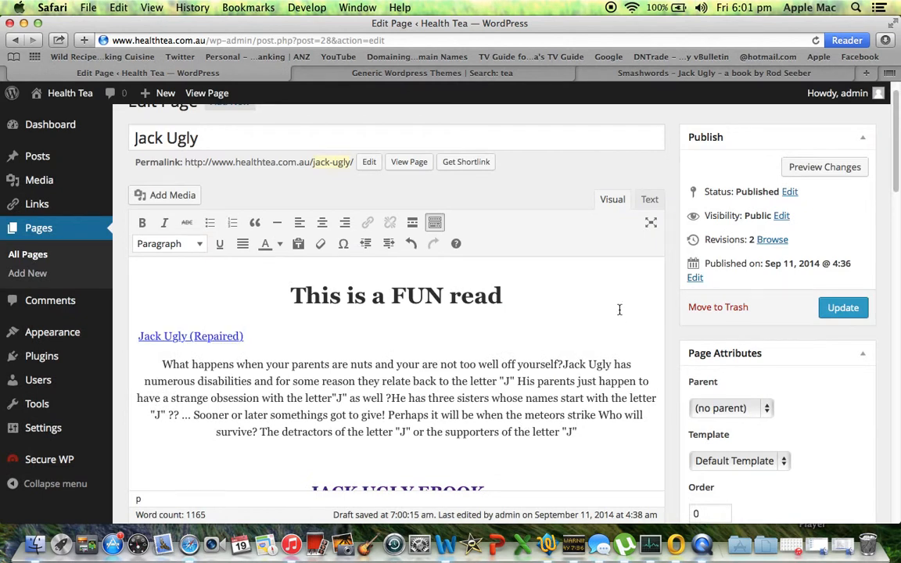
Step: Delete the Jack Ugly (Repaired) link below the "This is a FUN read" heading
{"action": "left_click_drag", "start_coordinate": [246, 336], "coordinate": [87, 341]}
{"action": "mouse_move", "coordinate": [91, 347]}
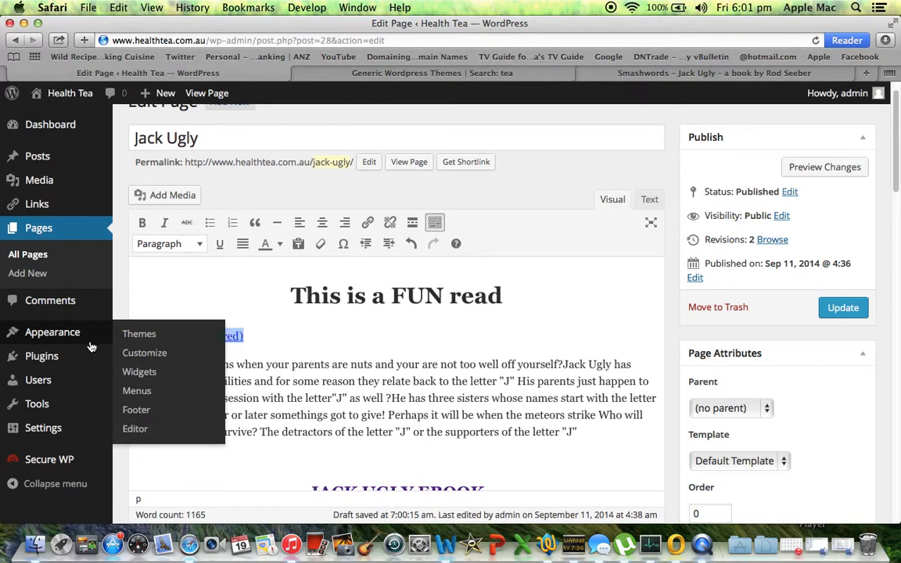
{"action": "left_click_drag", "start_coordinate": [247, 337], "coordinate": [137, 339]}
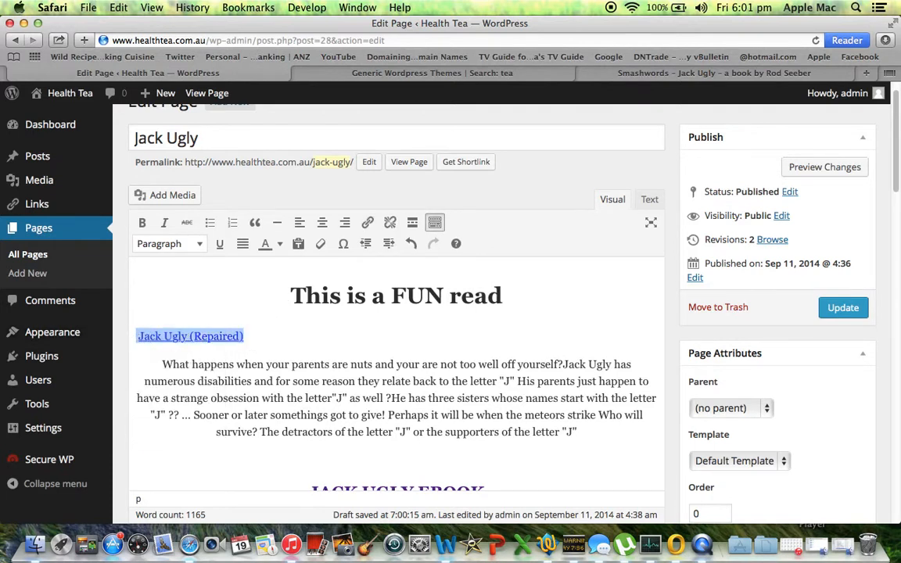
{"action": "key", "text": "BackSpace"}
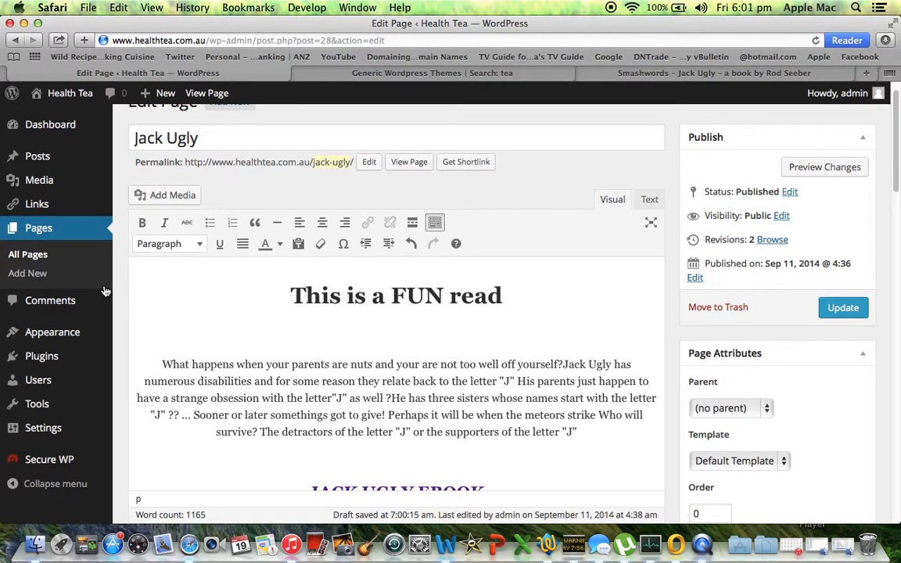
Step: Upload Male skeleton and lungs artwork.jpg from the NO NAME drive to the media library for the Jack Ugly page
{"action": "left_click", "coordinate": [160, 196]}
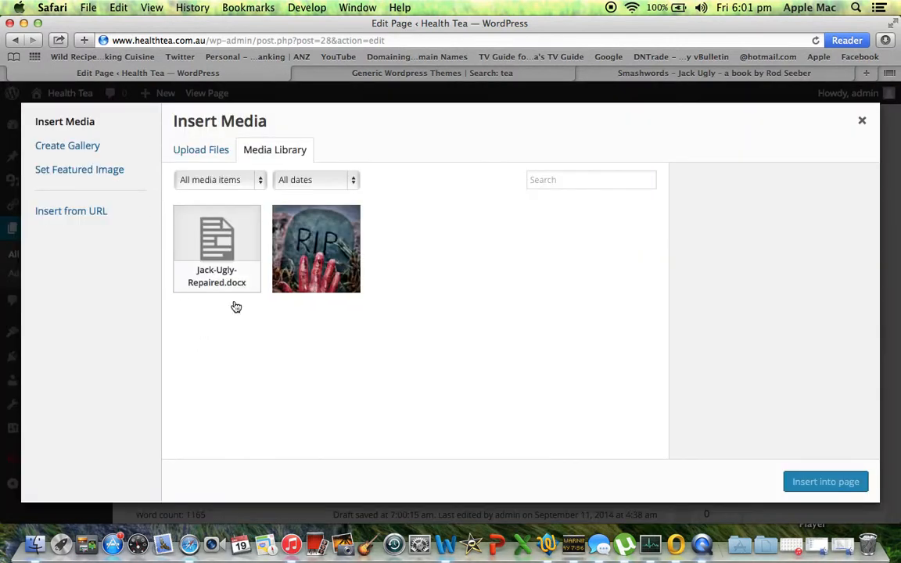
{"action": "left_click", "coordinate": [192, 154]}
{"action": "left_click", "coordinate": [517, 328]}
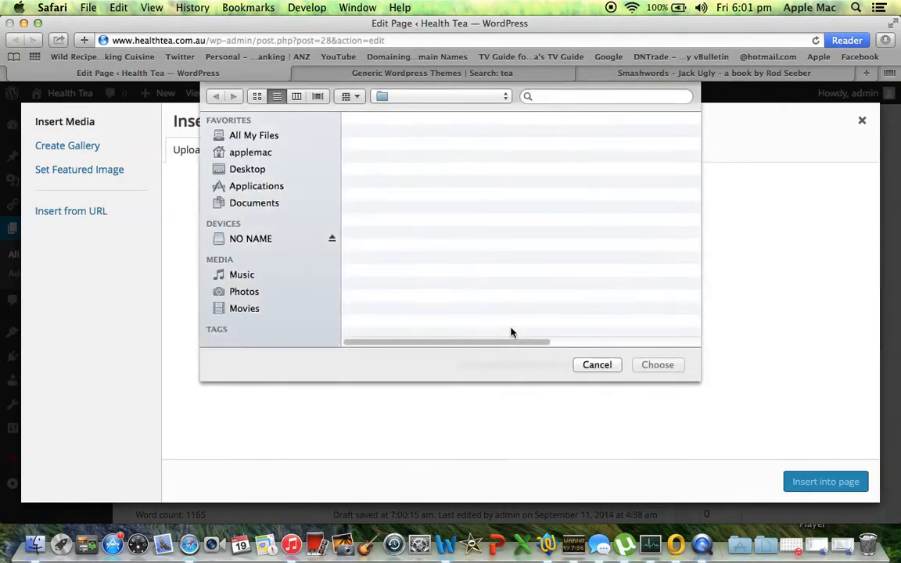
{"action": "left_click", "coordinate": [262, 239]}
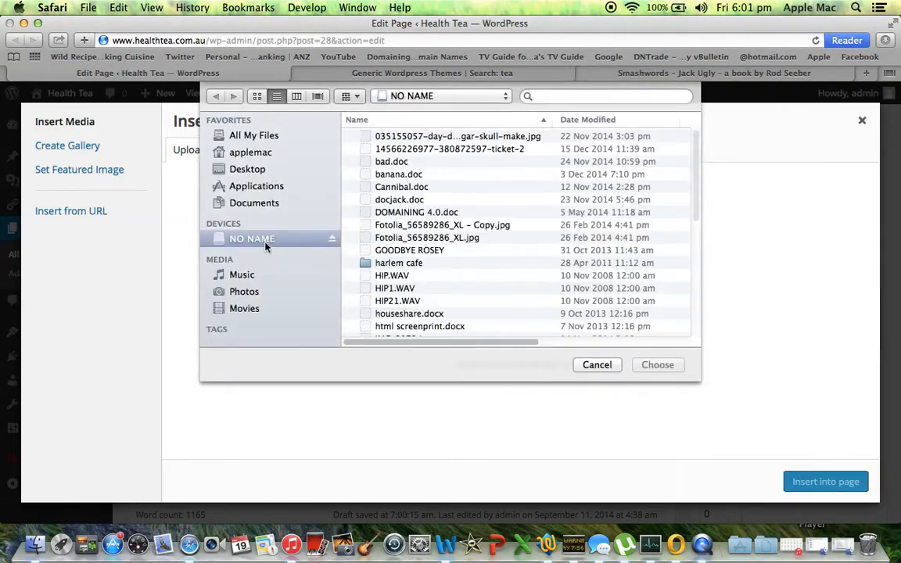
{"action": "left_click", "coordinate": [257, 96]}
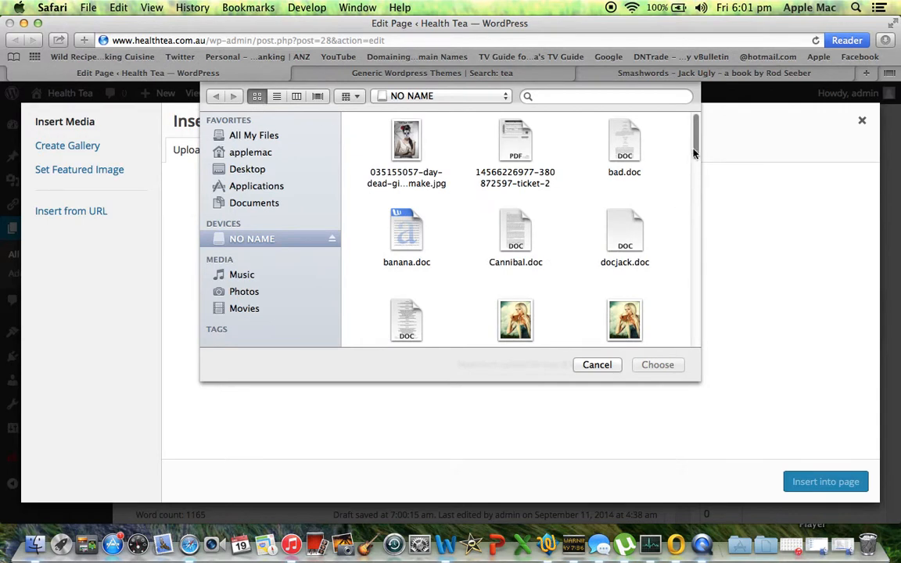
{"action": "left_click_drag", "start_coordinate": [694, 143], "coordinate": [694, 222]}
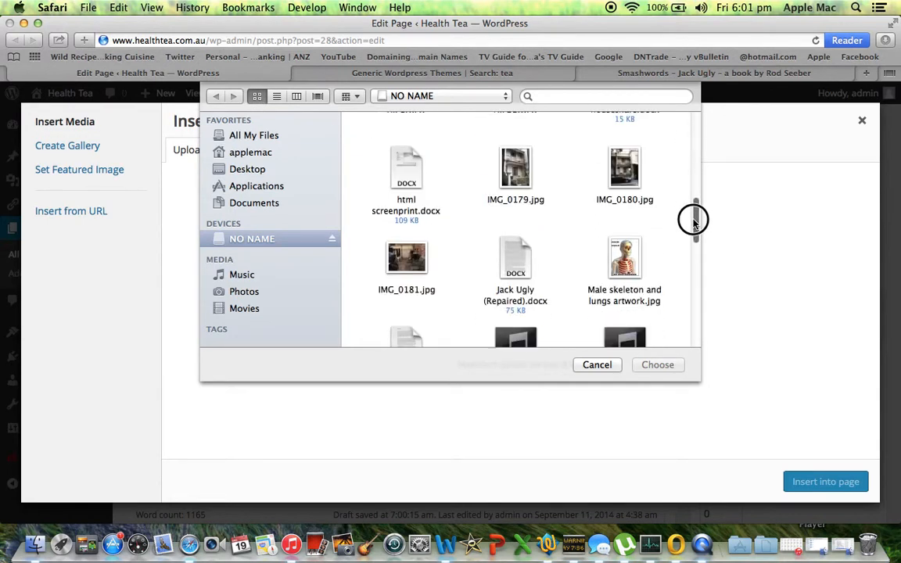
{"action": "left_click", "coordinate": [622, 255]}
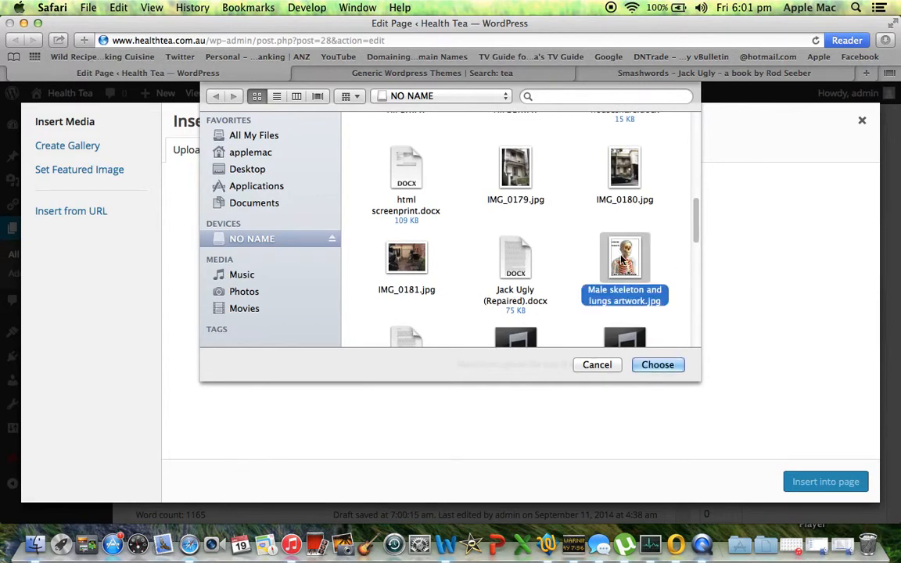
{"action": "left_click", "coordinate": [657, 365]}
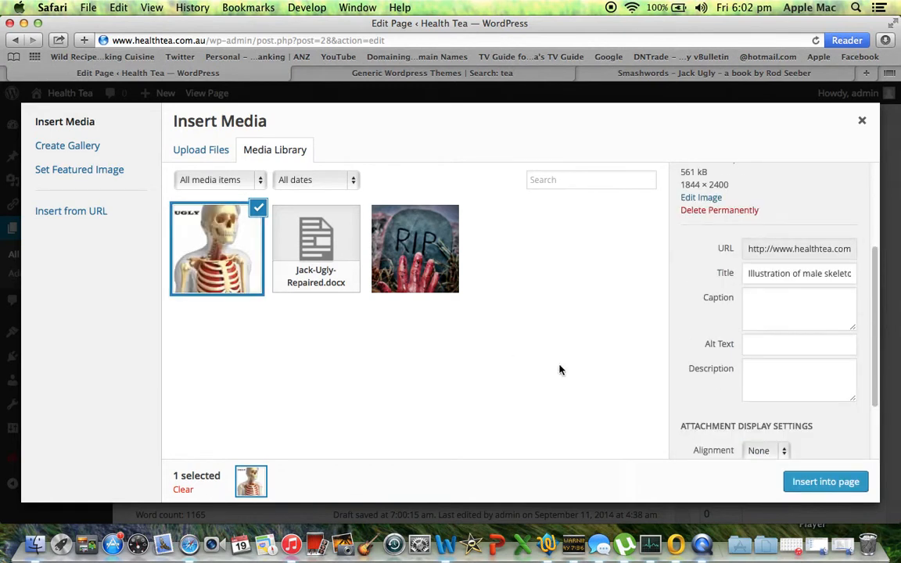
{"action": "left_click_drag", "start_coordinate": [877, 273], "coordinate": [827, 383]}
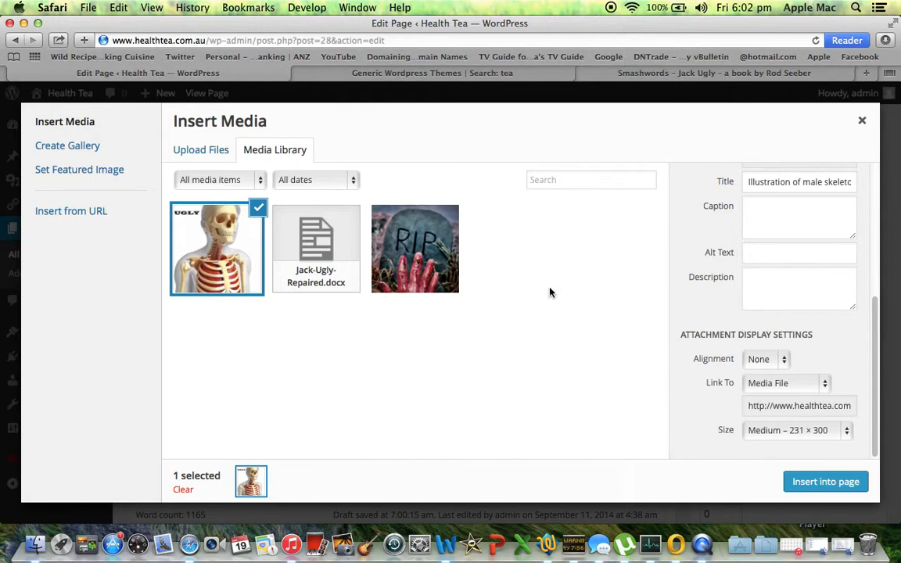
{"action": "left_click", "coordinate": [674, 78]}
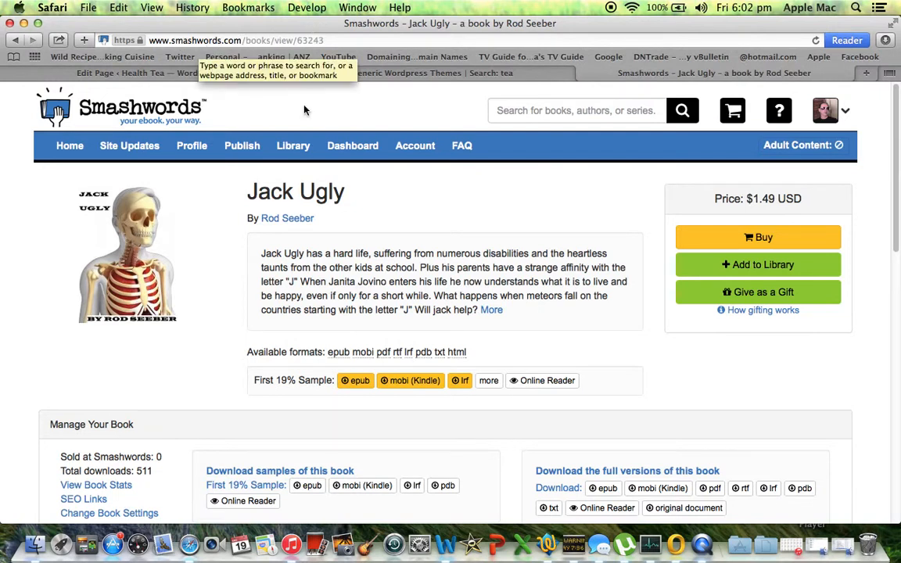
{"action": "left_click", "coordinate": [159, 73]}
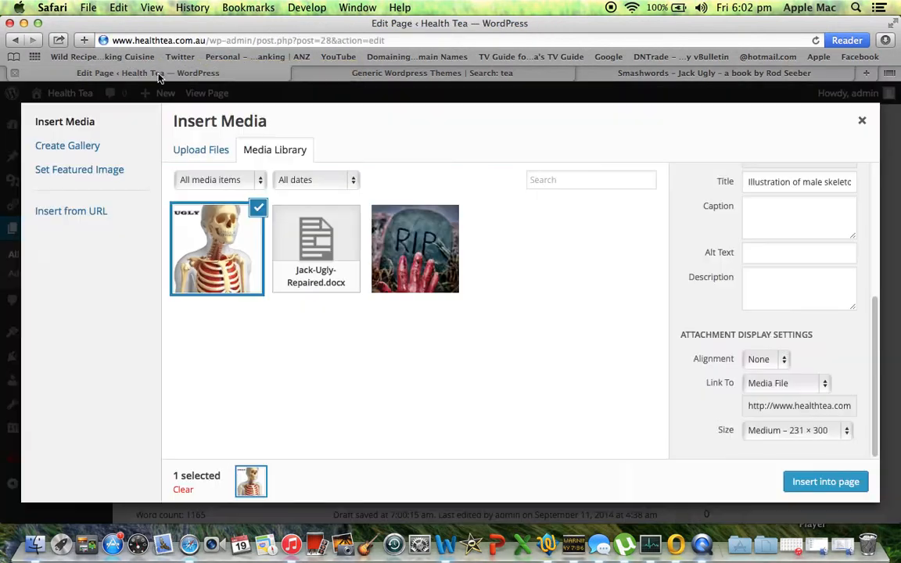
{"action": "left_click", "coordinate": [845, 433]}
{"action": "left_click", "coordinate": [845, 432]}
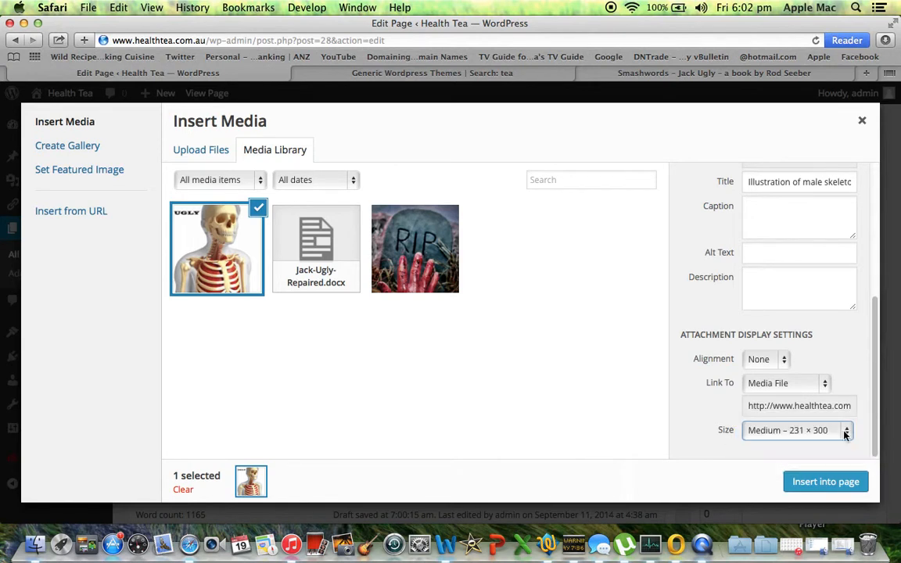
{"action": "left_click", "coordinate": [823, 384]}
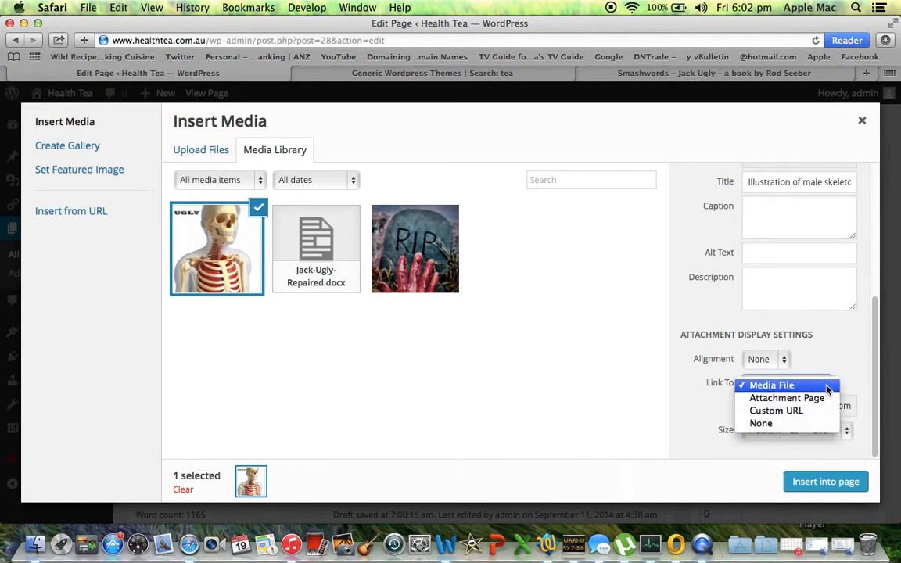
{"action": "left_click", "coordinate": [783, 411]}
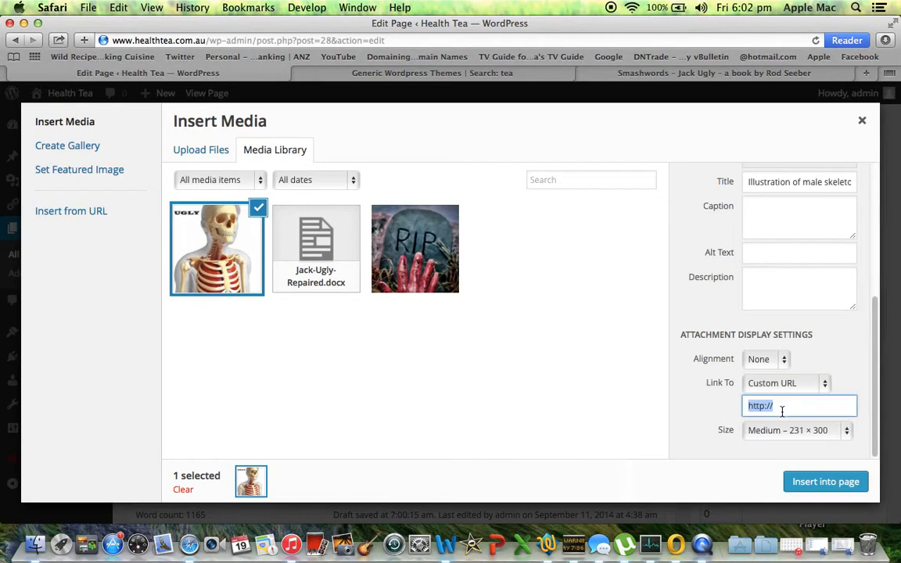
{"action": "key", "text": "super+v"}
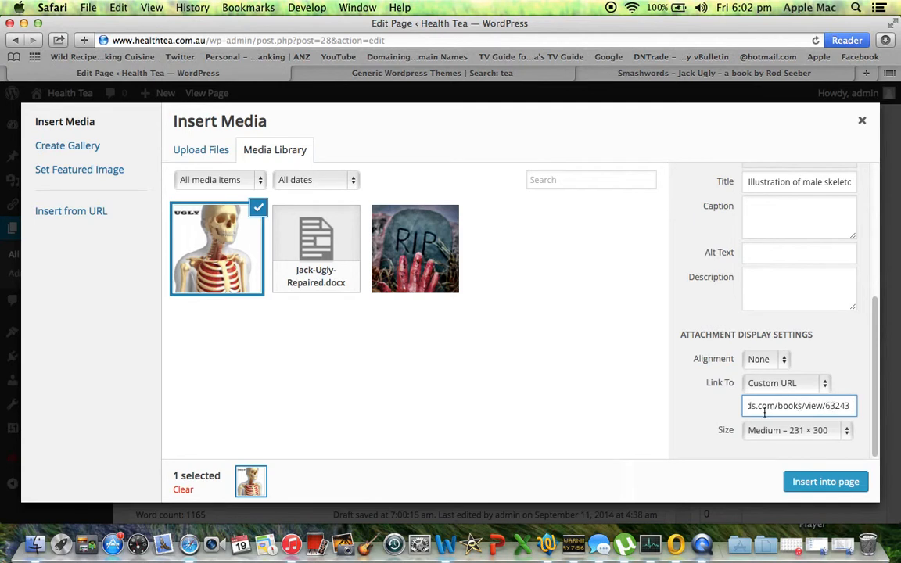
{"action": "left_click", "coordinate": [826, 482]}
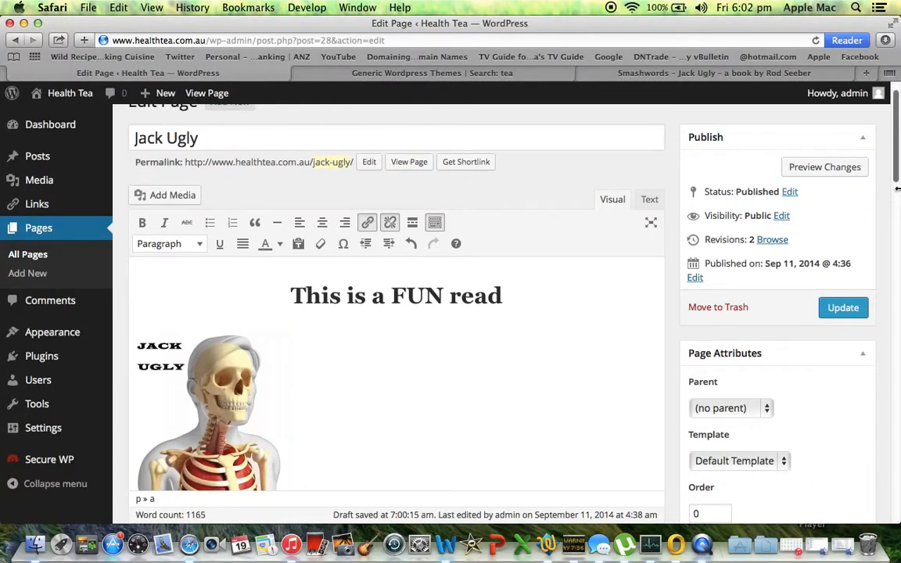
Step: Centre the skeleton cover image below the "This is a FUN read" heading and update the Jack Ugly page
{"action": "scroll", "coordinate": [891, 151], "scroll_direction": "down", "scroll_amount": 3}
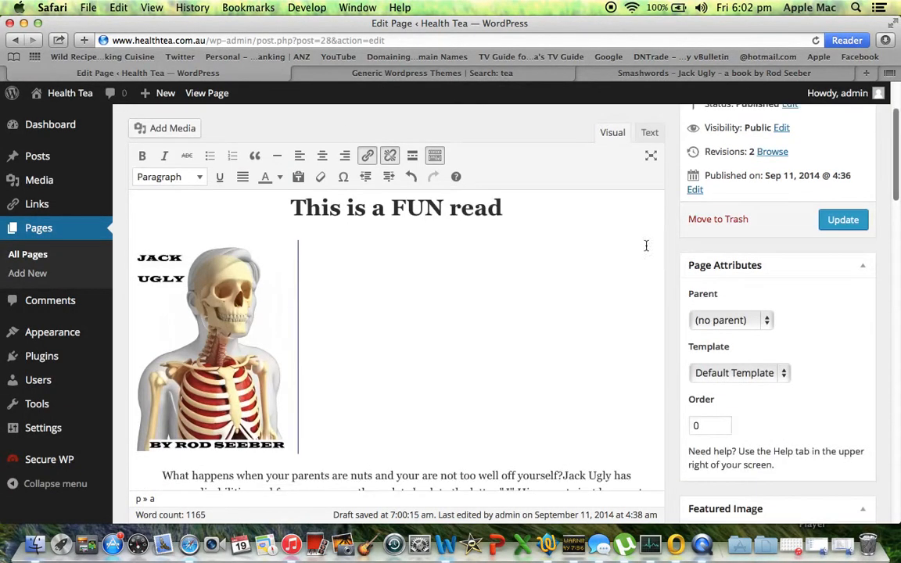
{"action": "left_click", "coordinate": [245, 321]}
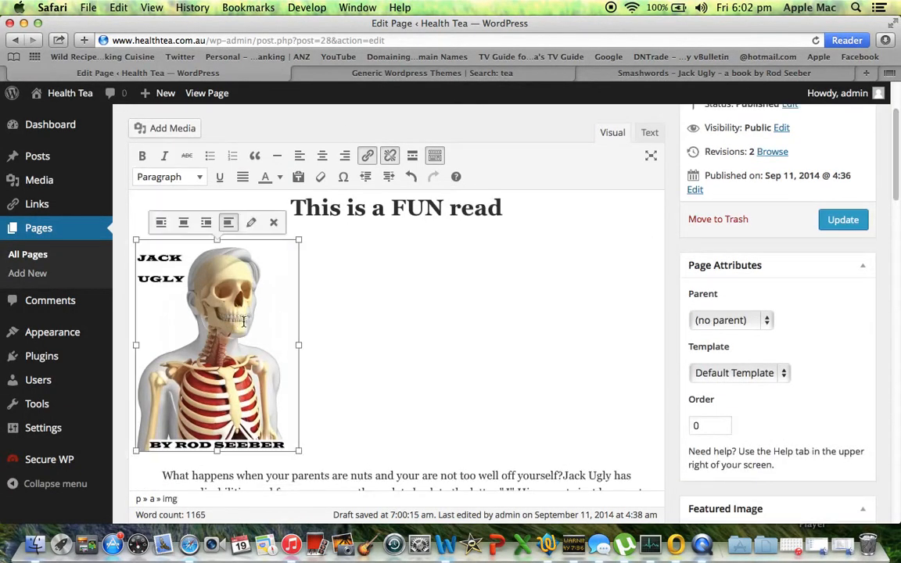
{"action": "left_click", "coordinate": [322, 155]}
{"action": "left_click", "coordinate": [511, 279]}
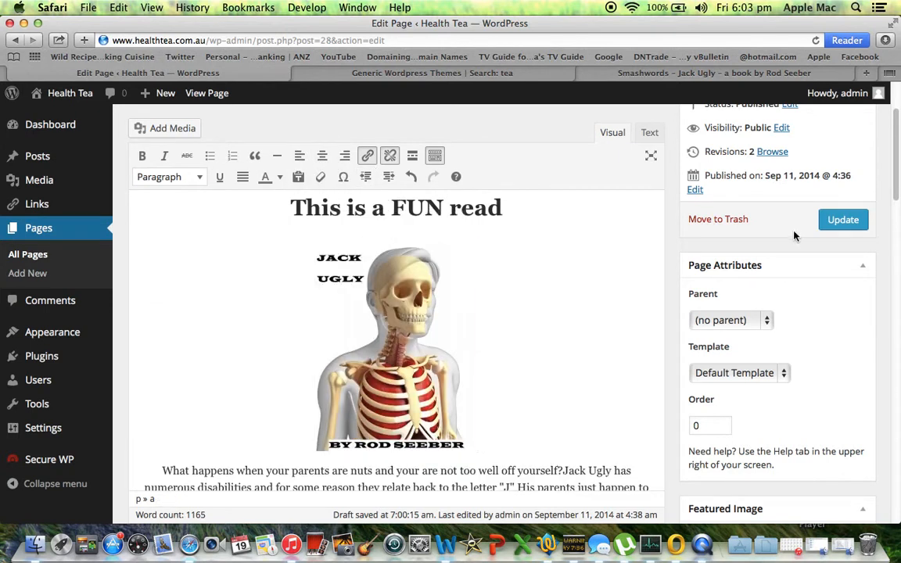
{"action": "left_click", "coordinate": [844, 221]}
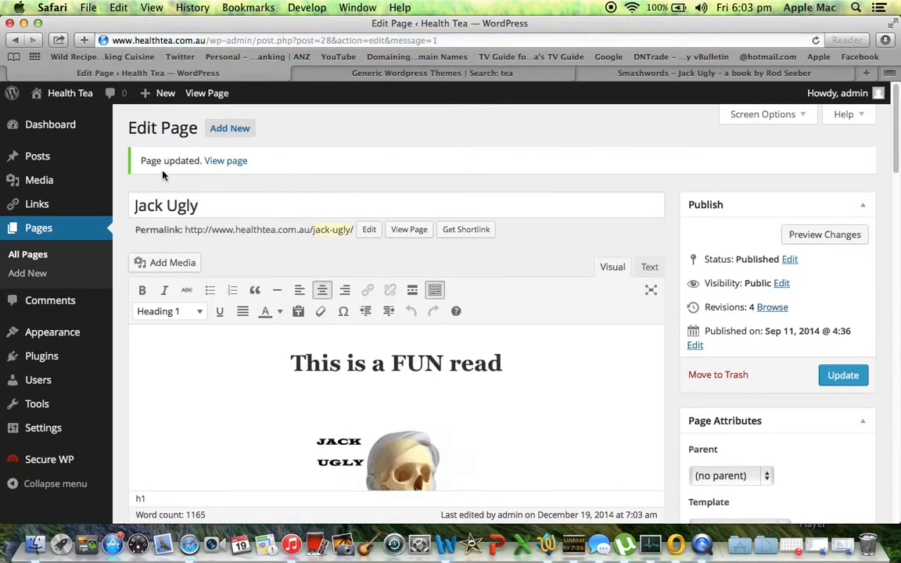
Step: Open the Jack Ugly page on the live Health Tea site, test the cover image's link, and return to the page
{"action": "left_click", "coordinate": [56, 97]}
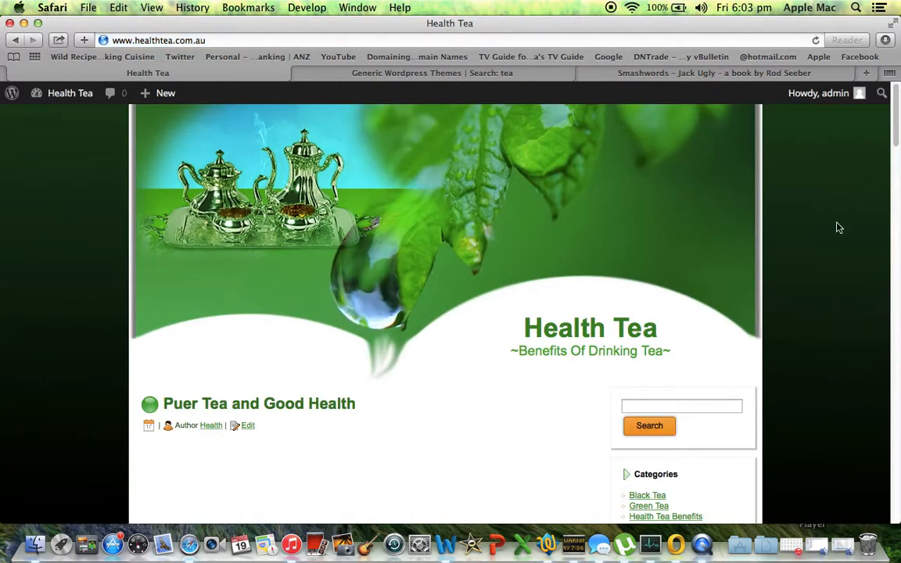
{"action": "left_click_drag", "start_coordinate": [897, 137], "coordinate": [884, 180]}
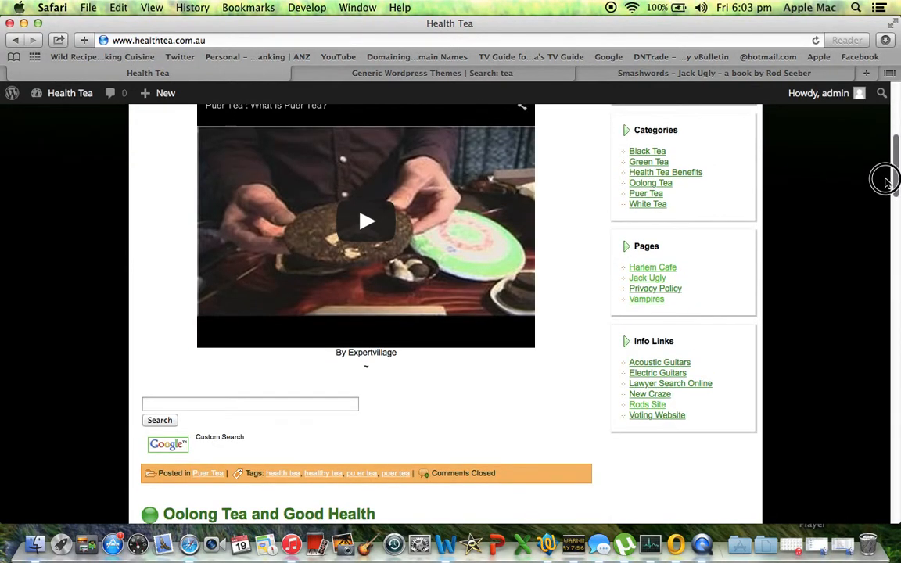
{"action": "left_click", "coordinate": [642, 280]}
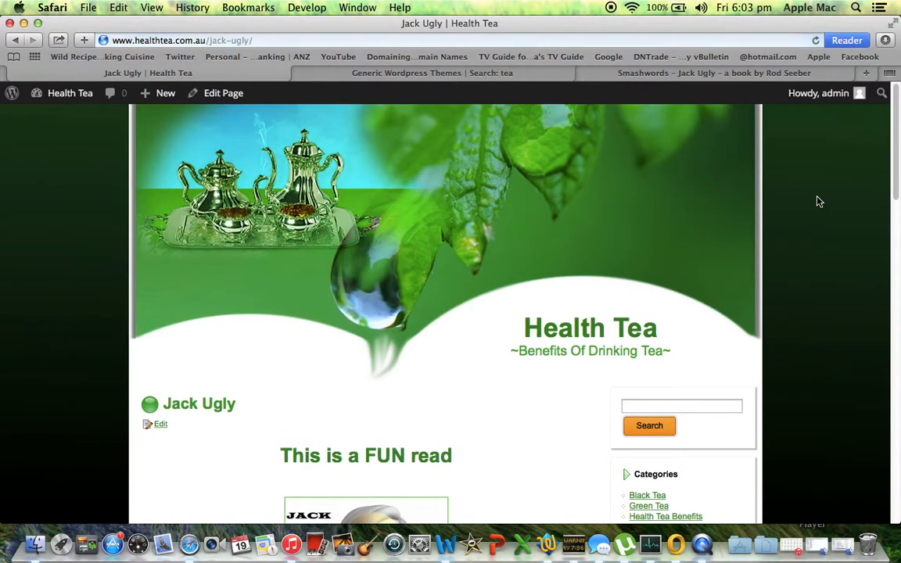
{"action": "left_click_drag", "start_coordinate": [893, 140], "coordinate": [885, 232]}
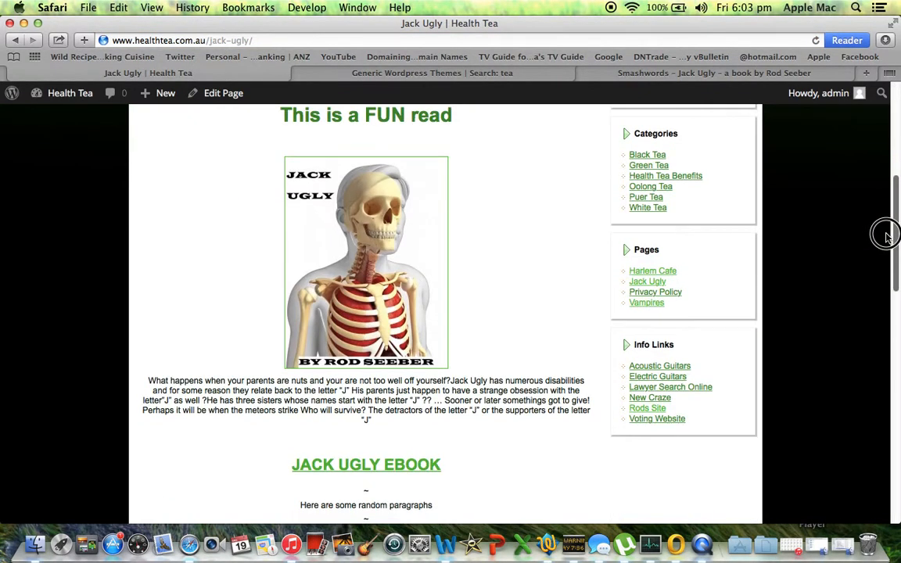
{"action": "left_click", "coordinate": [385, 247]}
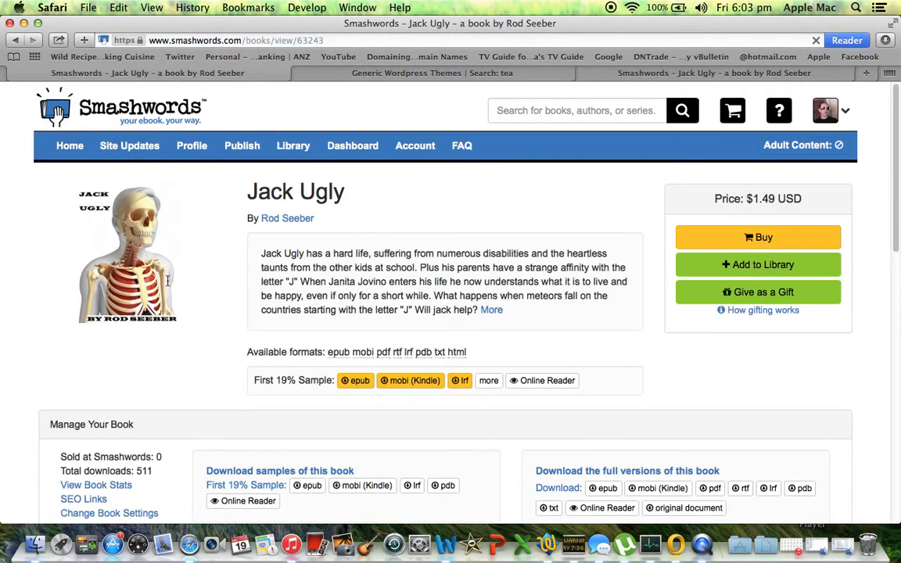
{"action": "left_click", "coordinate": [15, 41]}
Step: Test the JACK UGLY EBOOK text link on the live page and return to the Jack Ugly page
{"action": "left_click_drag", "start_coordinate": [893, 196], "coordinate": [892, 133]}
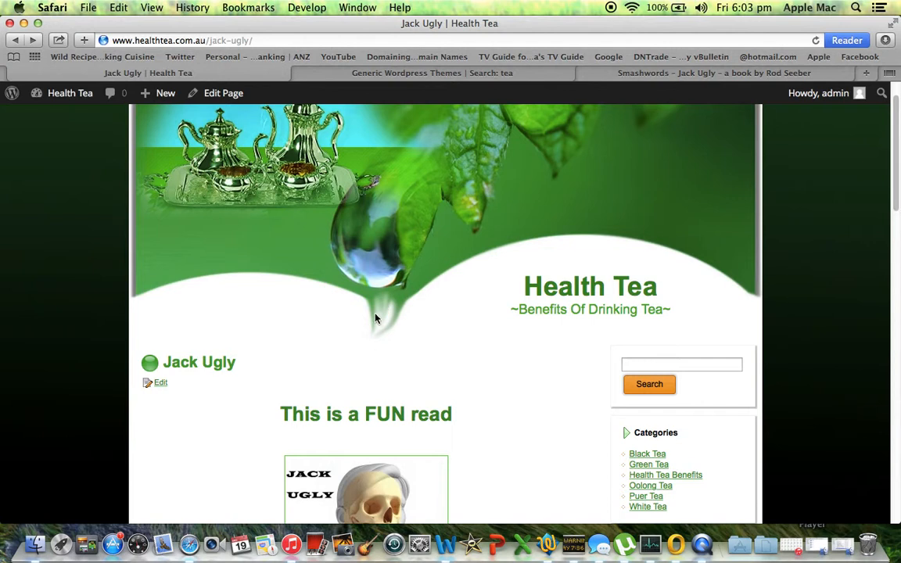
{"action": "left_click_drag", "start_coordinate": [895, 151], "coordinate": [895, 196]}
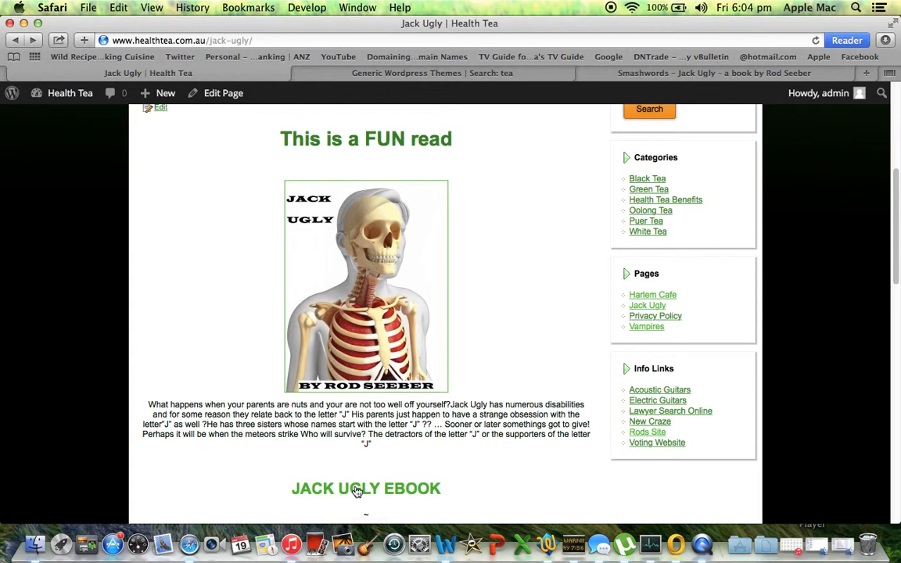
{"action": "left_click", "coordinate": [357, 490]}
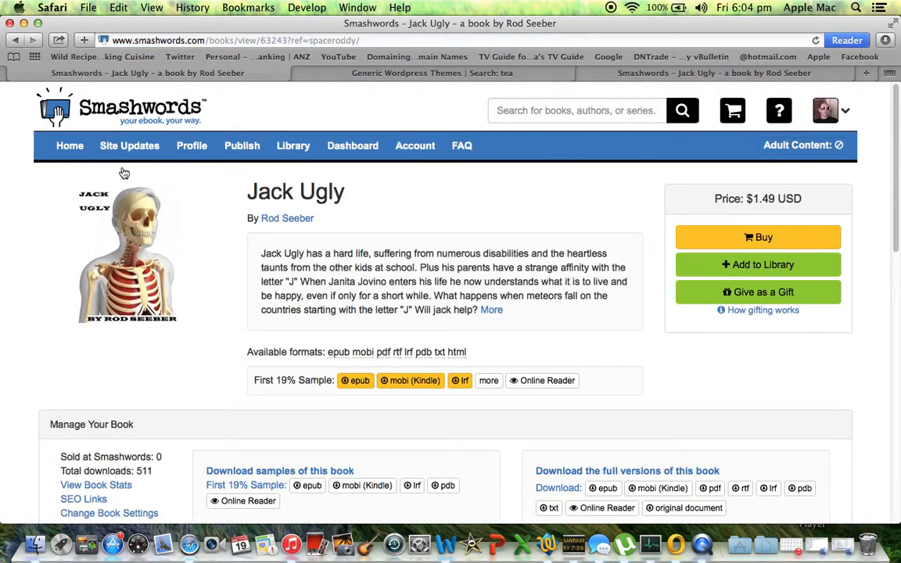
{"action": "left_click", "coordinate": [15, 40]}
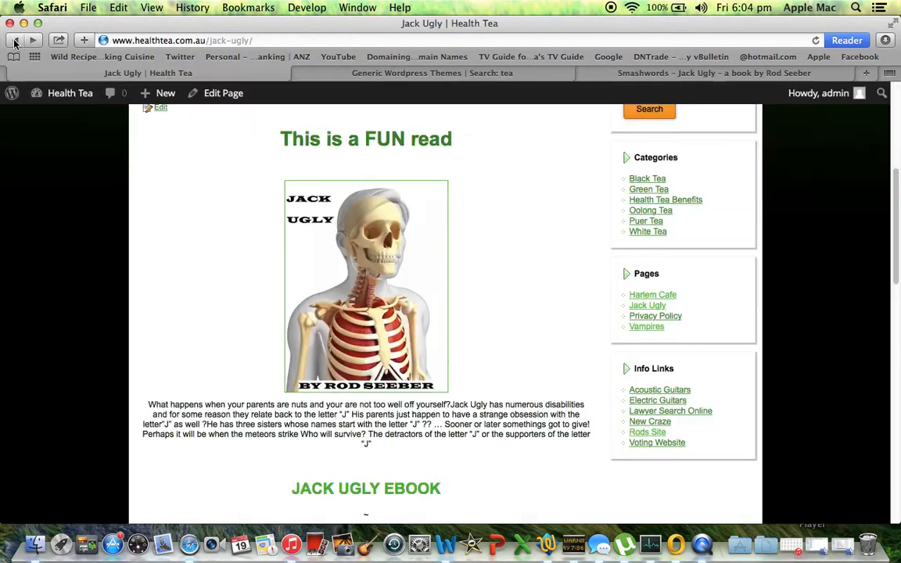
{"action": "mouse_move", "coordinate": [897, 261]}
{"action": "left_mouse_down"}
{"action": "mouse_move", "coordinate": [891, 144]}
{"action": "mouse_move", "coordinate": [892, 250]}
{"action": "left_mouse_up"}
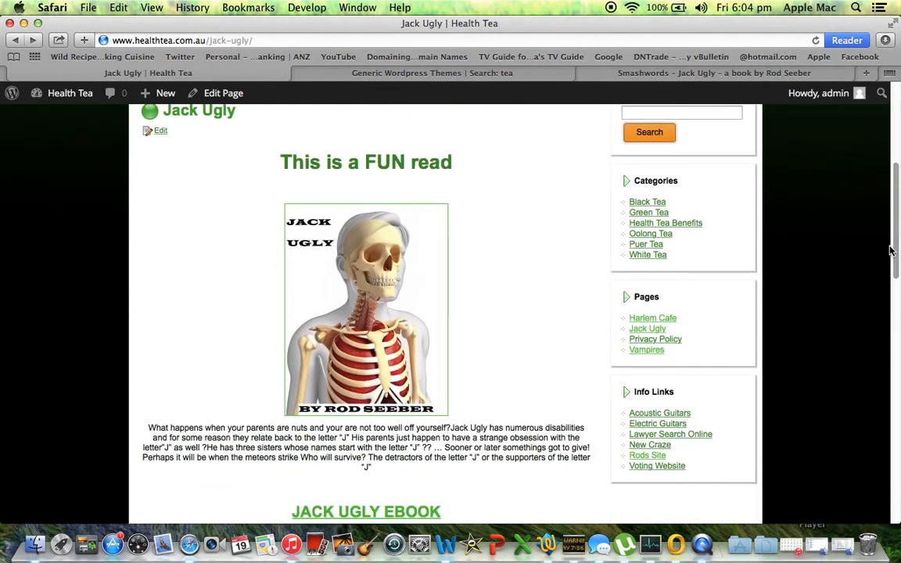
Step: Visit the Vampires page on the live site and open it for editing
{"action": "left_click", "coordinate": [647, 351]}
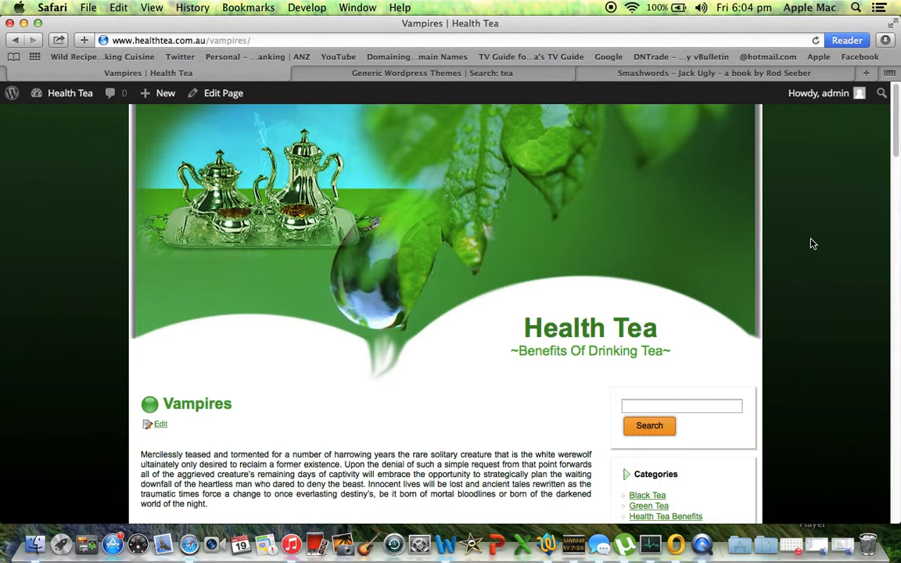
{"action": "mouse_move", "coordinate": [894, 130]}
{"action": "left_mouse_down"}
{"action": "mouse_move", "coordinate": [892, 391]}
{"action": "mouse_move", "coordinate": [879, 136]}
{"action": "left_mouse_up"}
{"action": "left_click", "coordinate": [160, 207]}
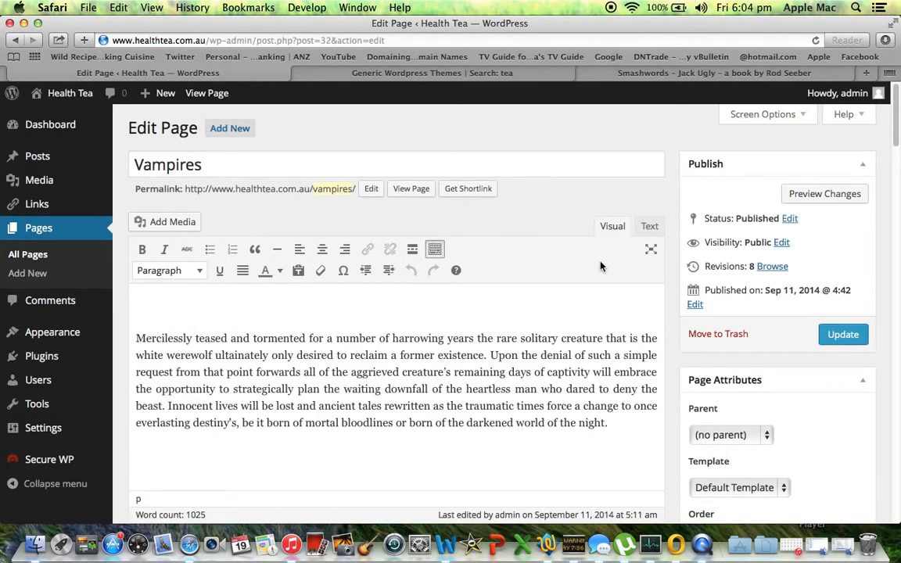
Step: Inspect the Vampires page's HTML source, return to the visual view, and delete the broken image below the first paragraph
{"action": "left_click", "coordinate": [648, 232]}
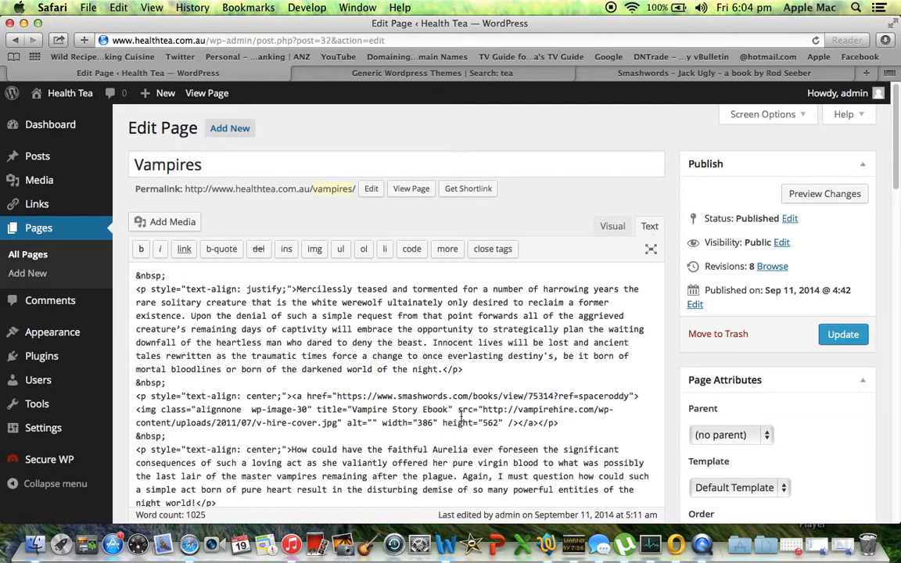
{"action": "left_click", "coordinate": [611, 226]}
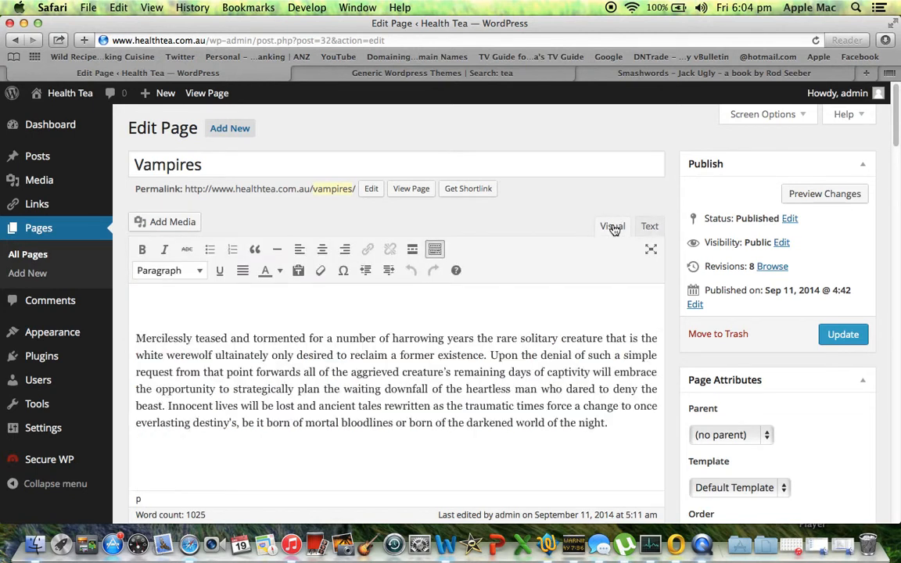
{"action": "left_click_drag", "start_coordinate": [894, 125], "coordinate": [894, 147]}
{"action": "left_click", "coordinate": [434, 298]}
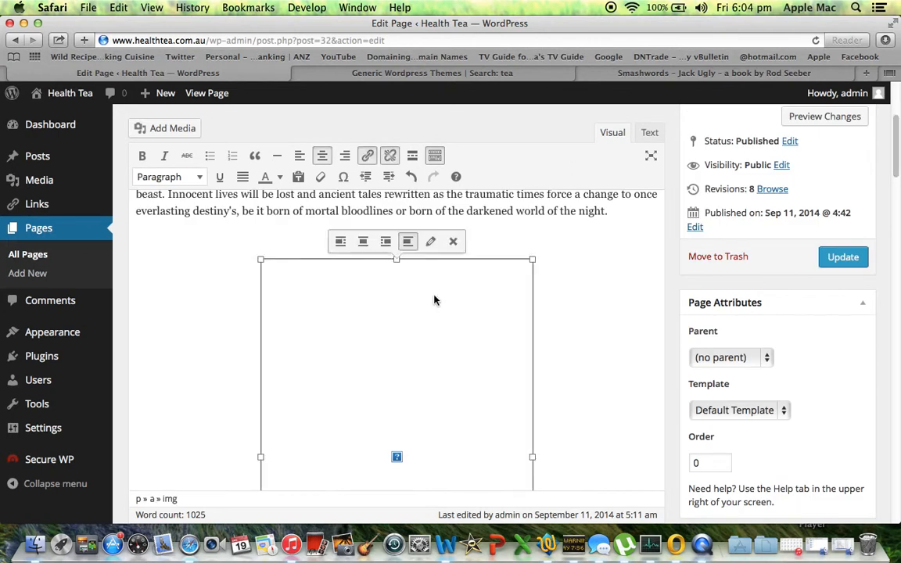
{"action": "left_click", "coordinate": [455, 243]}
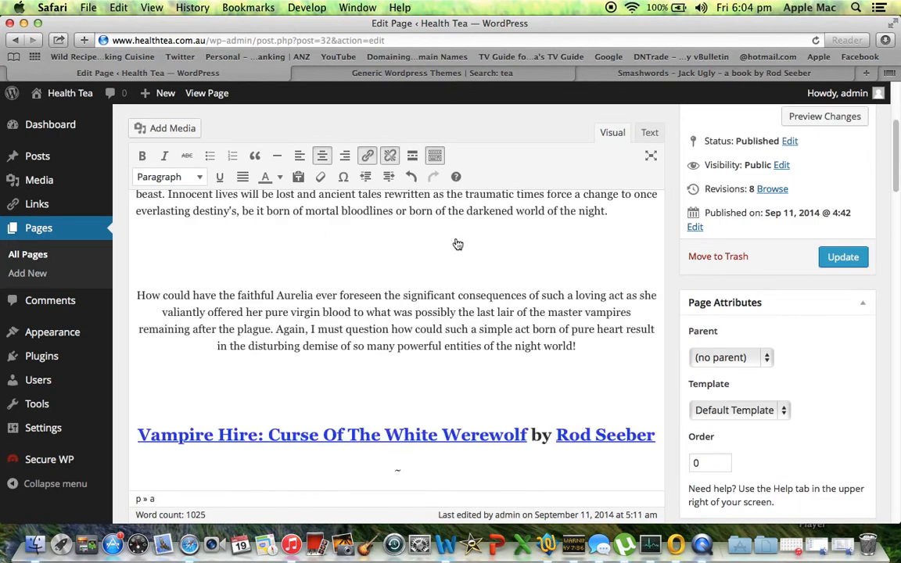
Step: Upload the Vampire Hire cover from the iPhoto library for the blank line below the Vampires page's first paragraph
{"action": "left_click", "coordinate": [397, 245]}
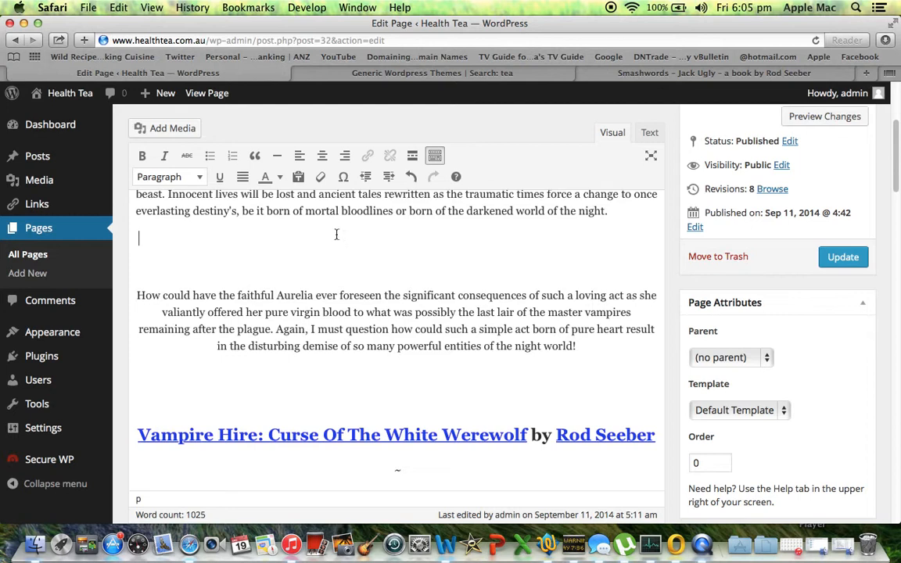
{"action": "left_click", "coordinate": [159, 131]}
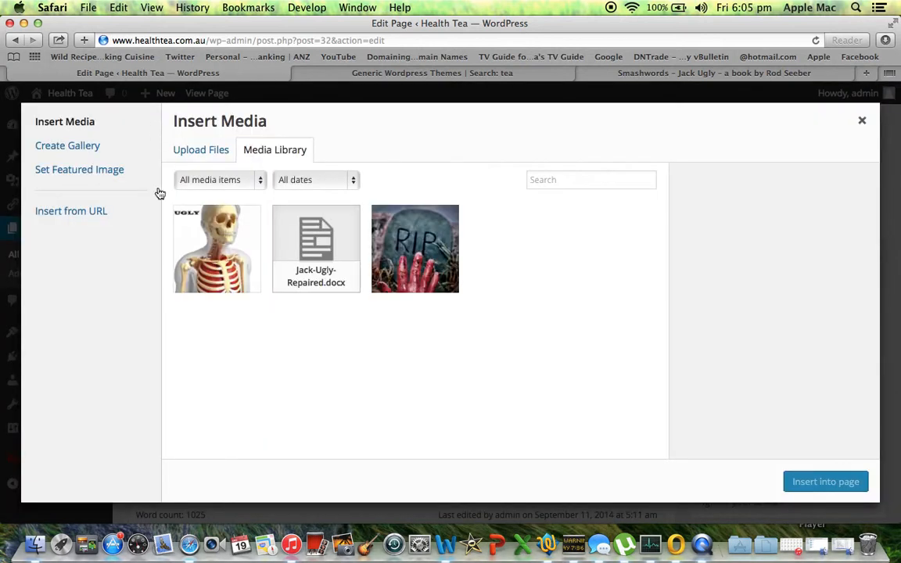
{"action": "left_click", "coordinate": [187, 153]}
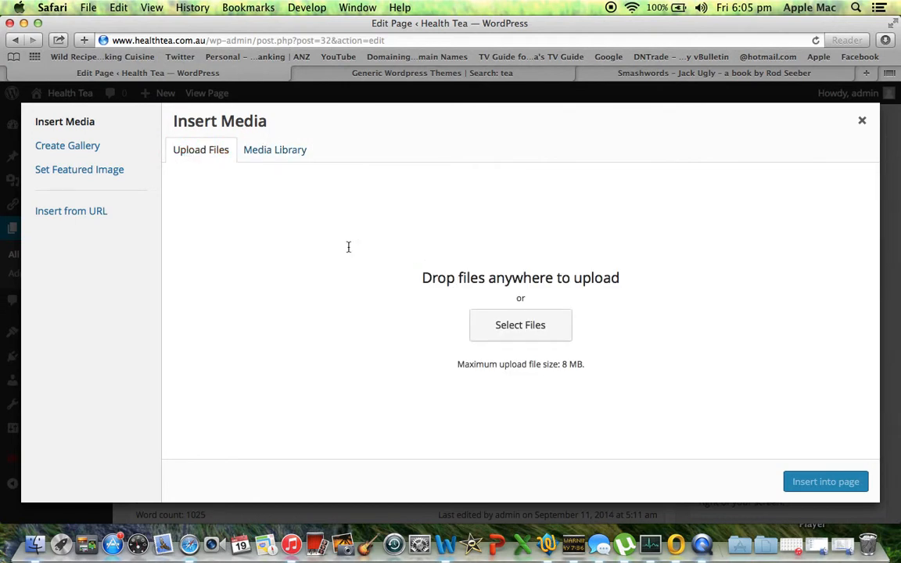
{"action": "left_click", "coordinate": [505, 323]}
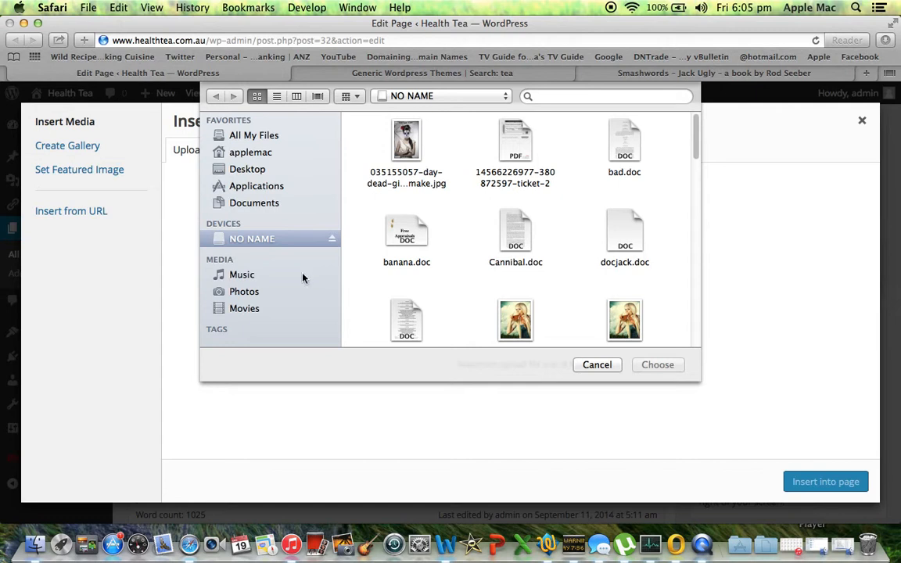
{"action": "left_click", "coordinate": [243, 292]}
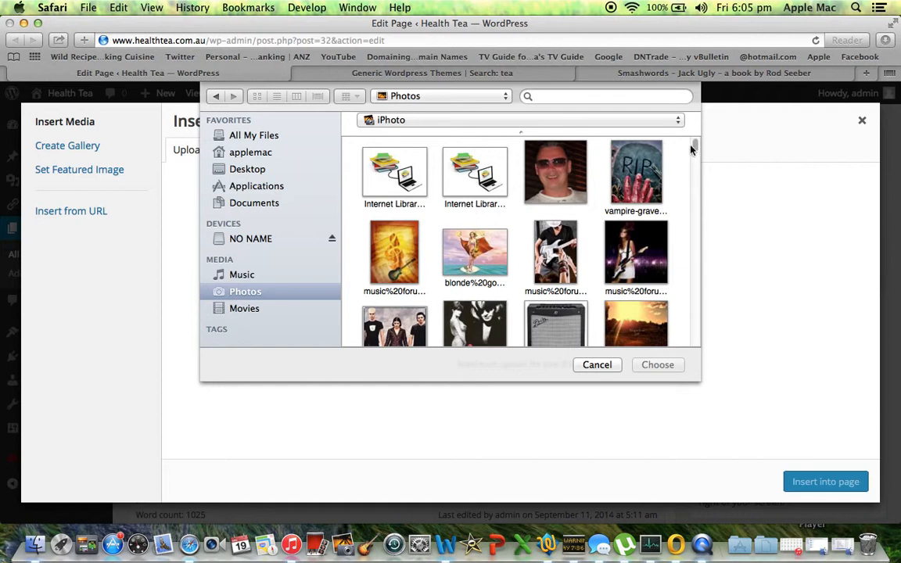
{"action": "left_click_drag", "start_coordinate": [694, 145], "coordinate": [694, 152]}
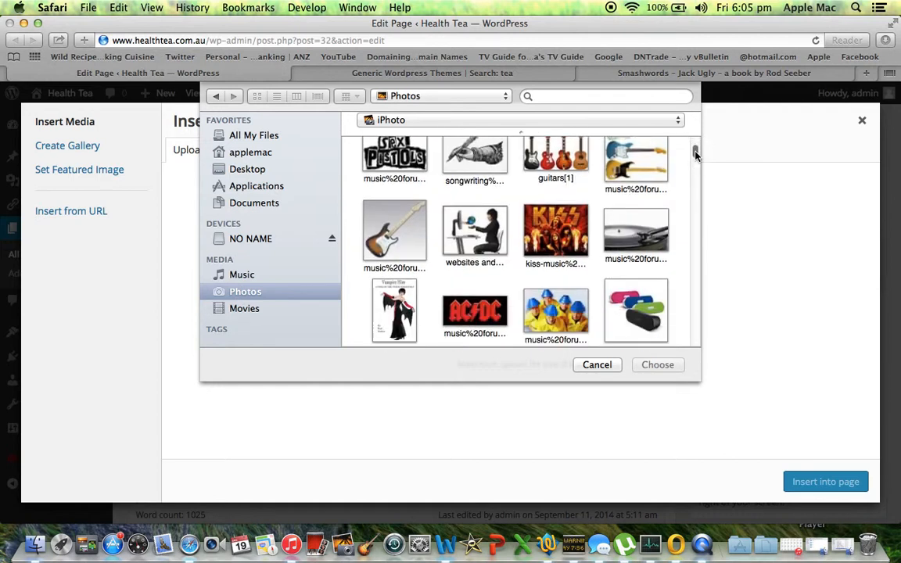
{"action": "left_click", "coordinate": [403, 304]}
{"action": "left_click", "coordinate": [657, 365]}
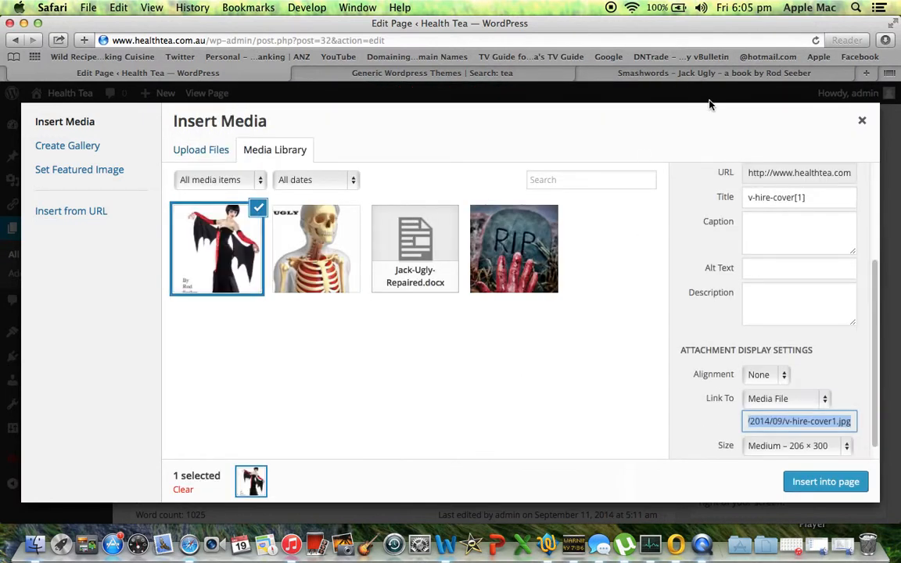
Step: Switch to Smashwords, open the Vampire Hire: Curse Of The White Werewolf book page from the dashboard, and copy its web address
{"action": "left_click", "coordinate": [723, 74]}
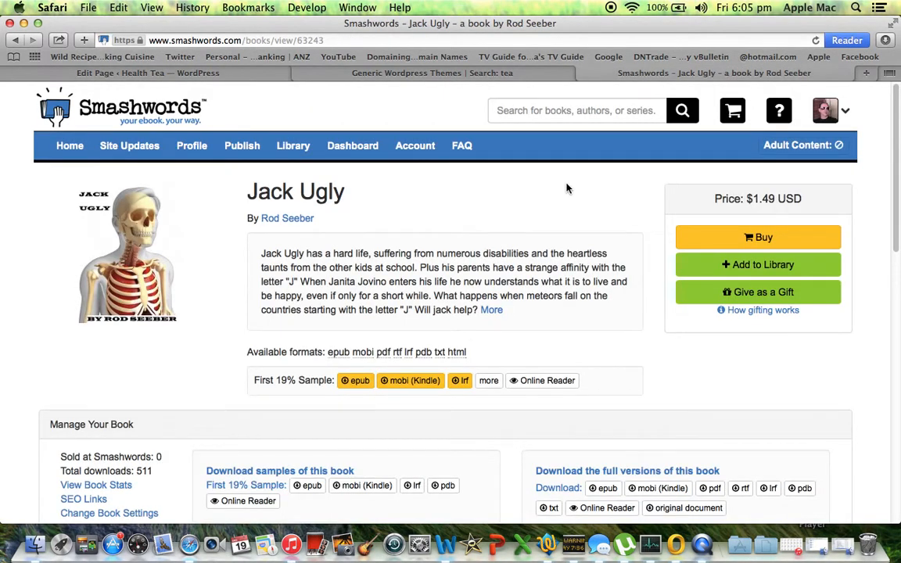
{"action": "left_click", "coordinate": [348, 147]}
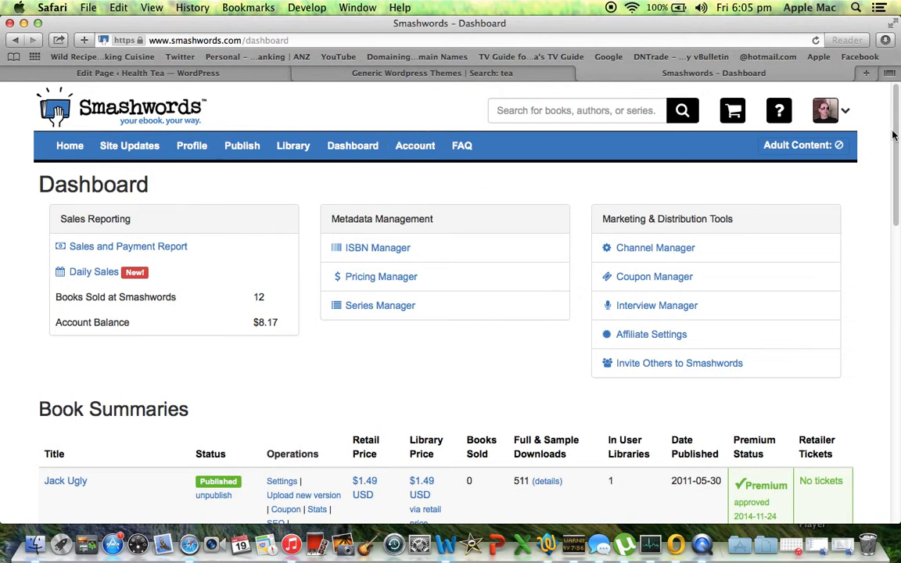
{"action": "left_click_drag", "start_coordinate": [894, 134], "coordinate": [894, 267]}
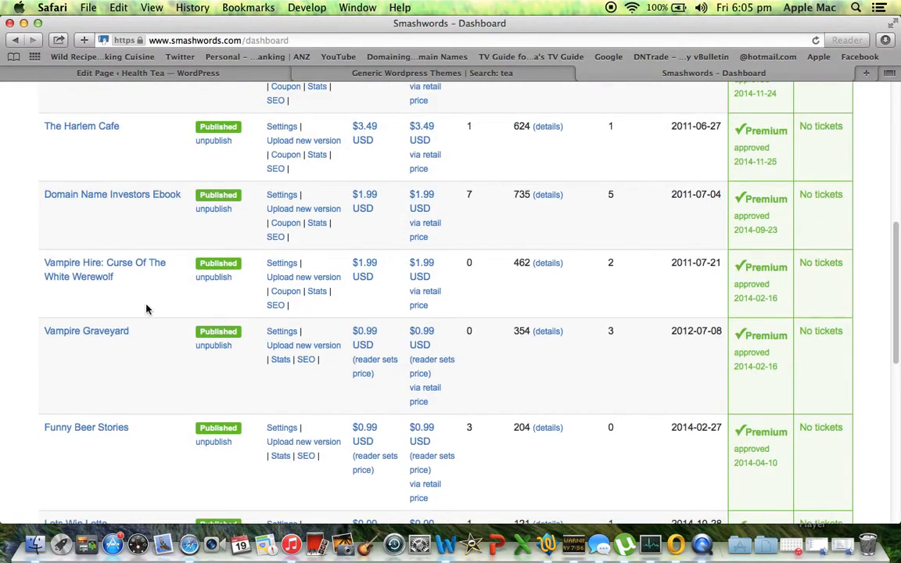
{"action": "left_click", "coordinate": [82, 272]}
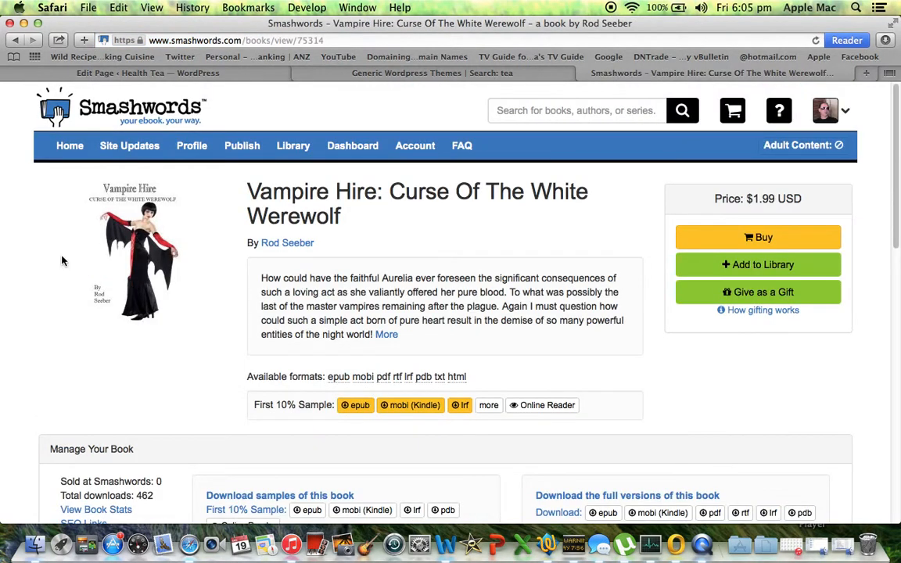
{"action": "left_click", "coordinate": [230, 39]}
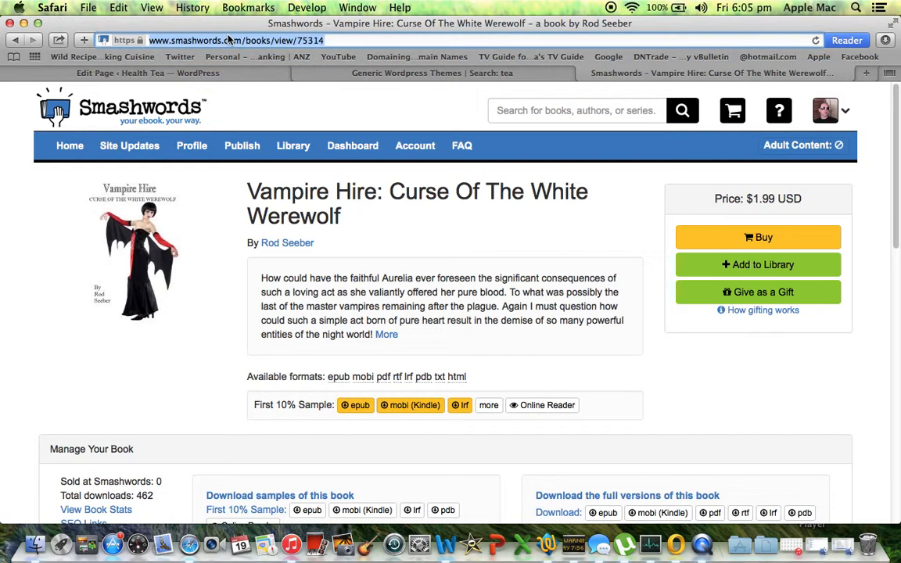
{"action": "key", "text": "super+c"}
{"action": "left_click", "coordinate": [172, 72]}
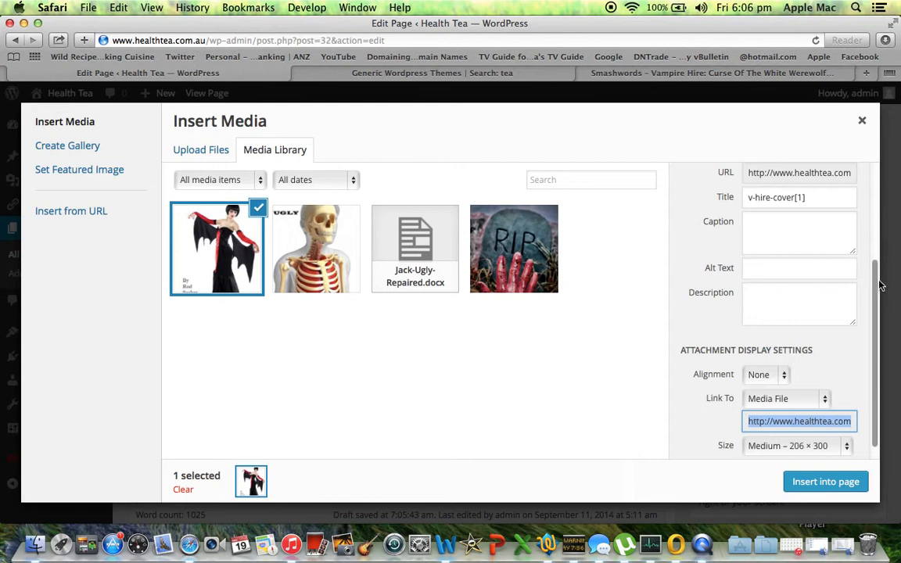
{"action": "left_click_drag", "start_coordinate": [875, 287], "coordinate": [875, 354]}
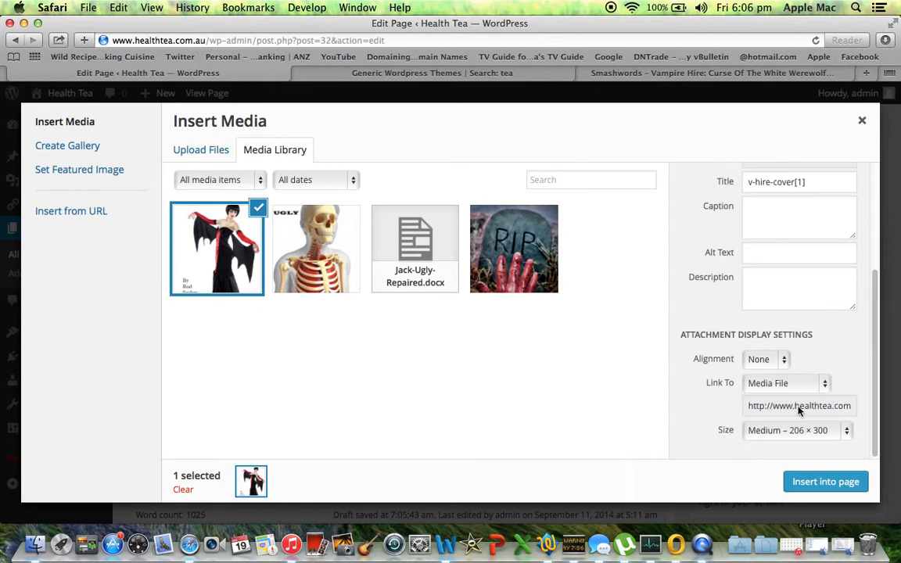
{"action": "left_click", "coordinate": [790, 384]}
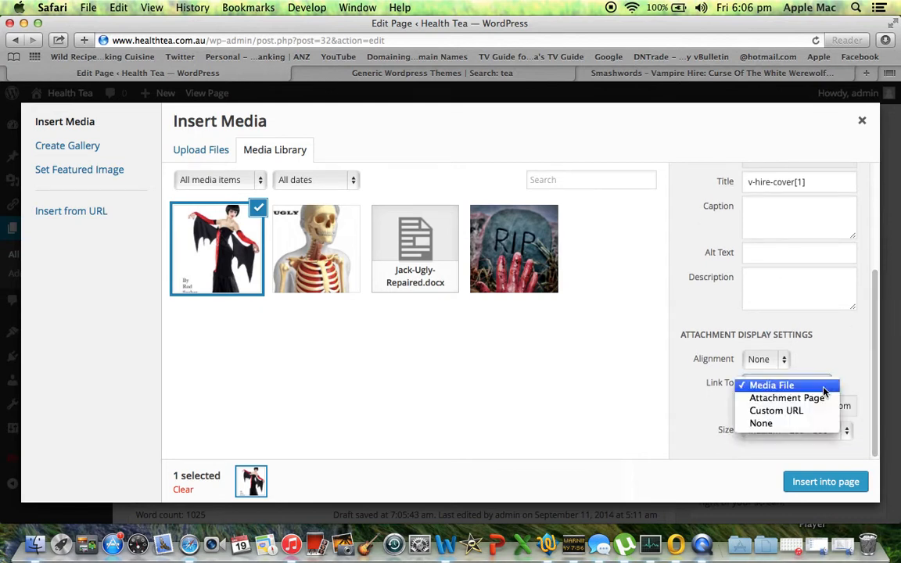
{"action": "left_click", "coordinate": [781, 411]}
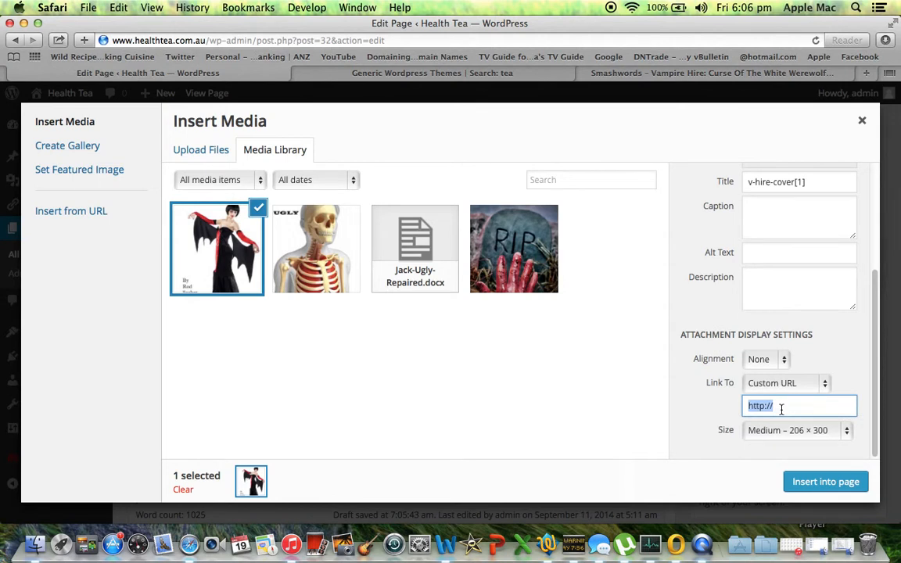
{"action": "key", "text": "super+v"}
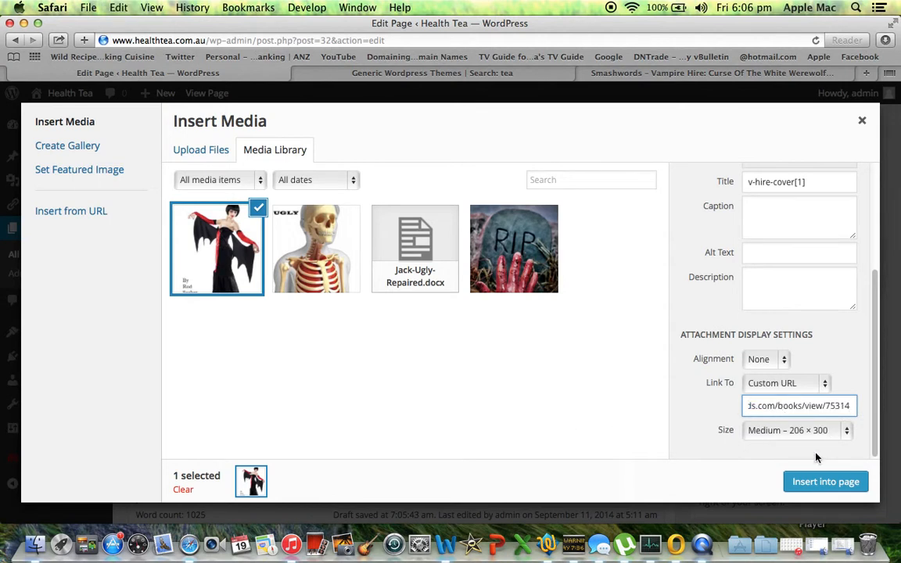
{"action": "left_click", "coordinate": [846, 431]}
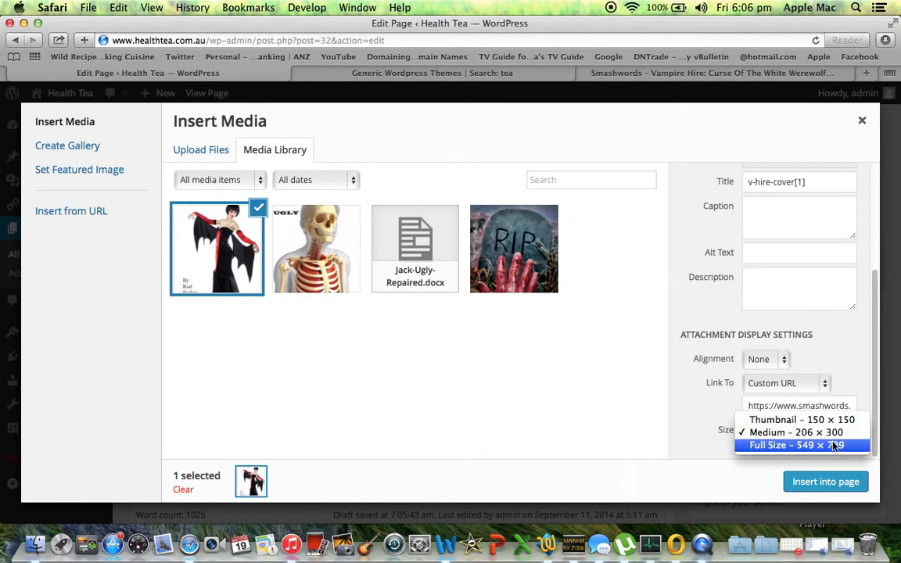
{"action": "left_click", "coordinate": [832, 446]}
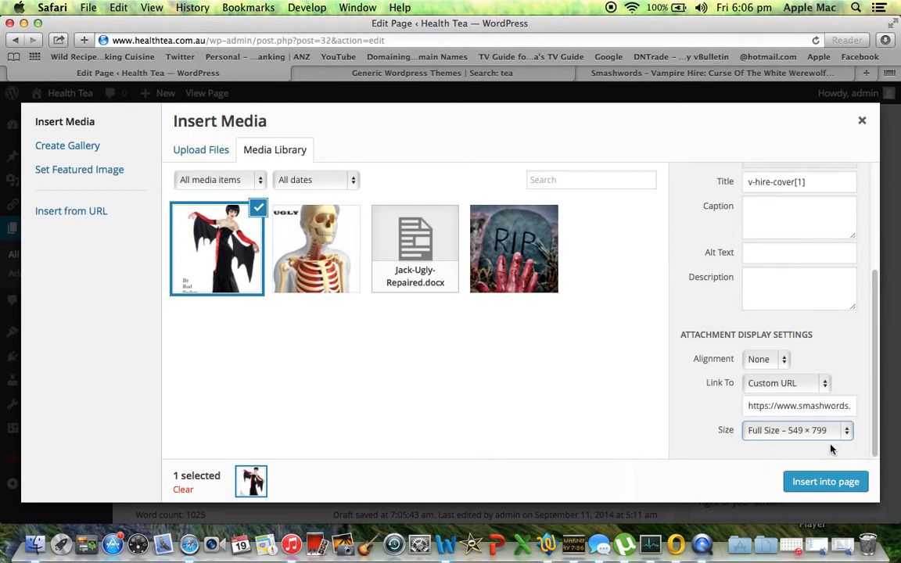
{"action": "left_click", "coordinate": [815, 482]}
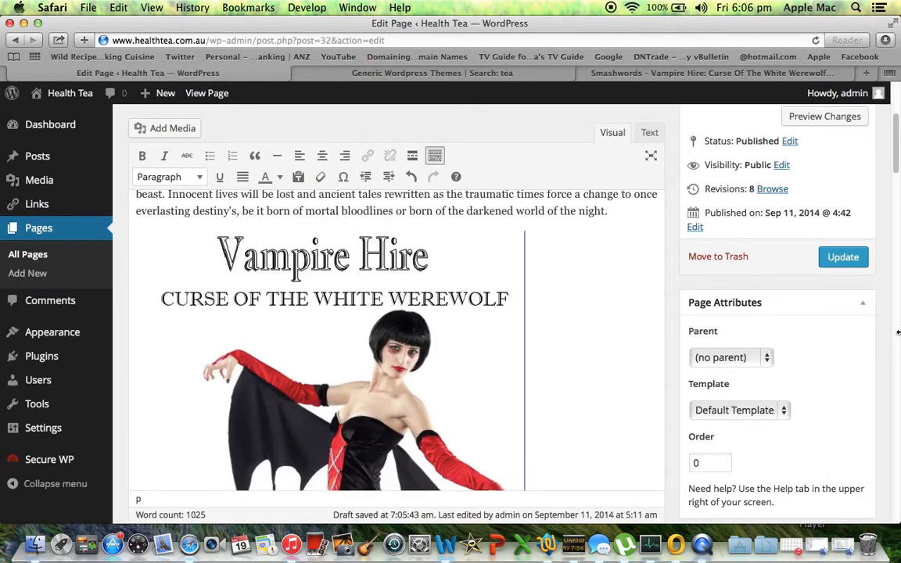
Step: Scale the inserted Vampire Hire cover image down slightly, to about nine tenths of its width, keeping its proportions
{"action": "left_click_drag", "start_coordinate": [894, 170], "coordinate": [896, 205]}
{"action": "left_click", "coordinate": [505, 399]}
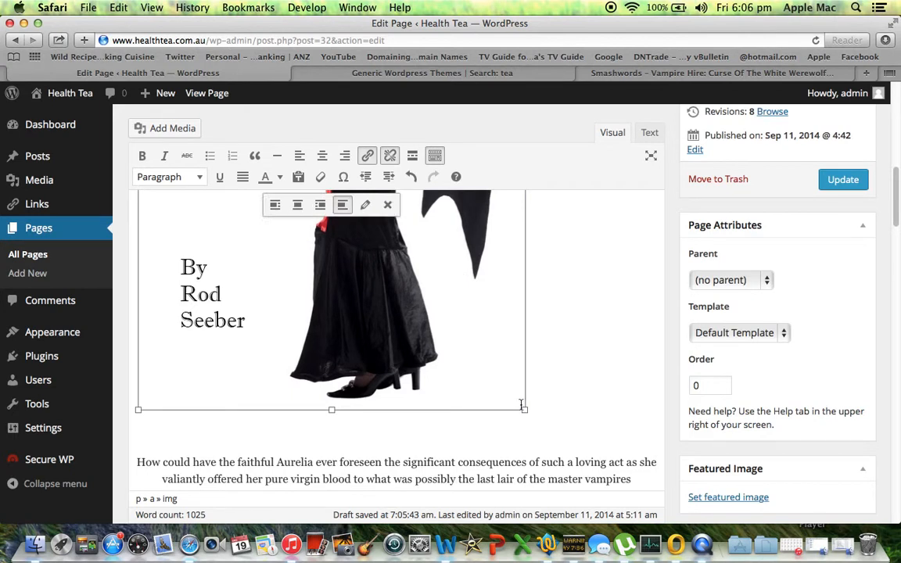
{"action": "left_click_drag", "start_coordinate": [525, 413], "coordinate": [470, 350]}
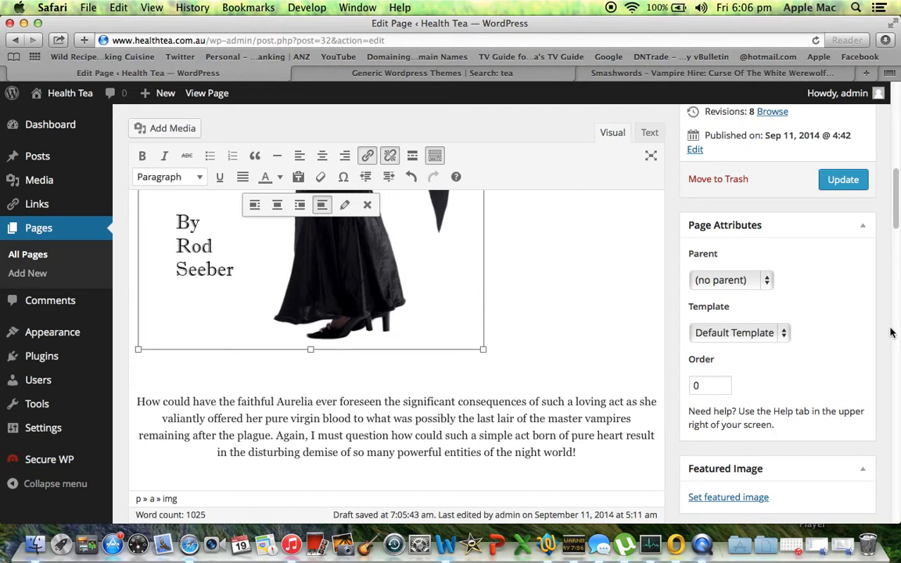
Step: Center the Vampire Hire cover image and update the Vampires page
{"action": "left_click_drag", "start_coordinate": [898, 210], "coordinate": [890, 157]}
{"action": "left_click", "coordinate": [339, 247]}
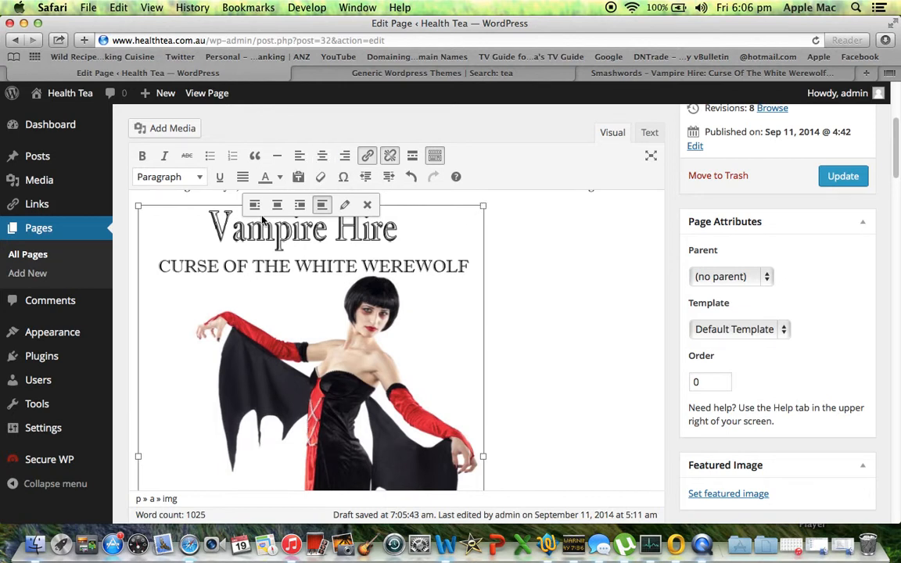
{"action": "left_click", "coordinate": [321, 156]}
{"action": "left_click", "coordinate": [588, 245]}
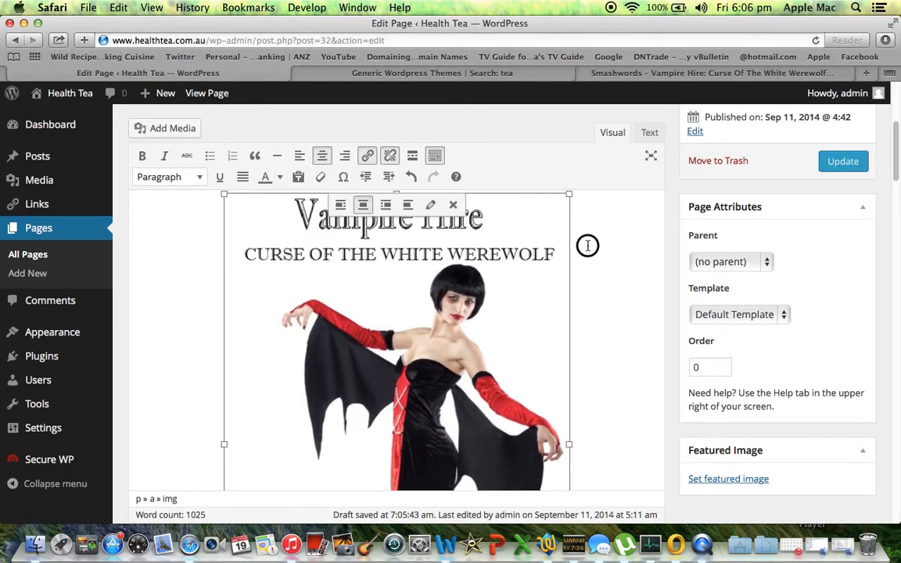
{"action": "left_click", "coordinate": [848, 164]}
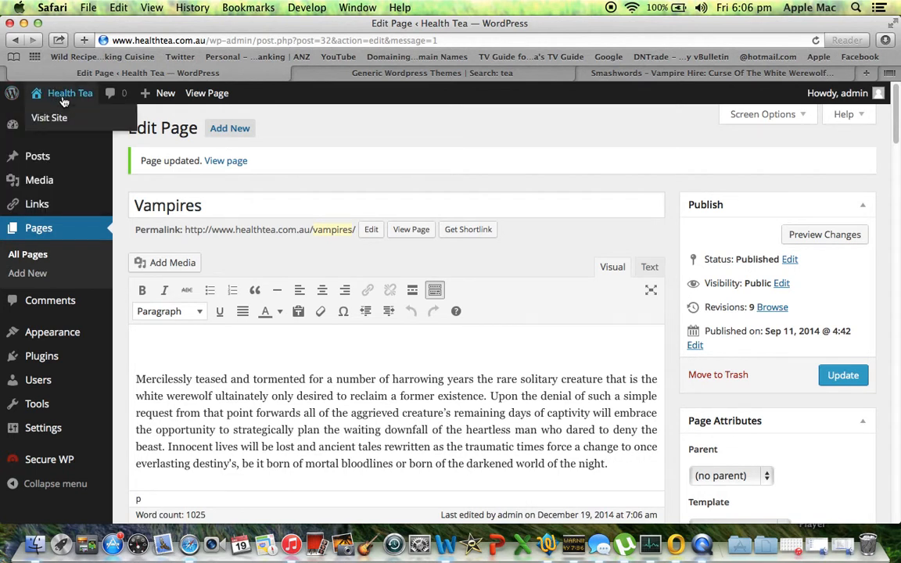
Step: Open the Vampires page on the live Health Tea site and check its Vampire Hire and Vampire Graveyard cover images
{"action": "left_click", "coordinate": [64, 96]}
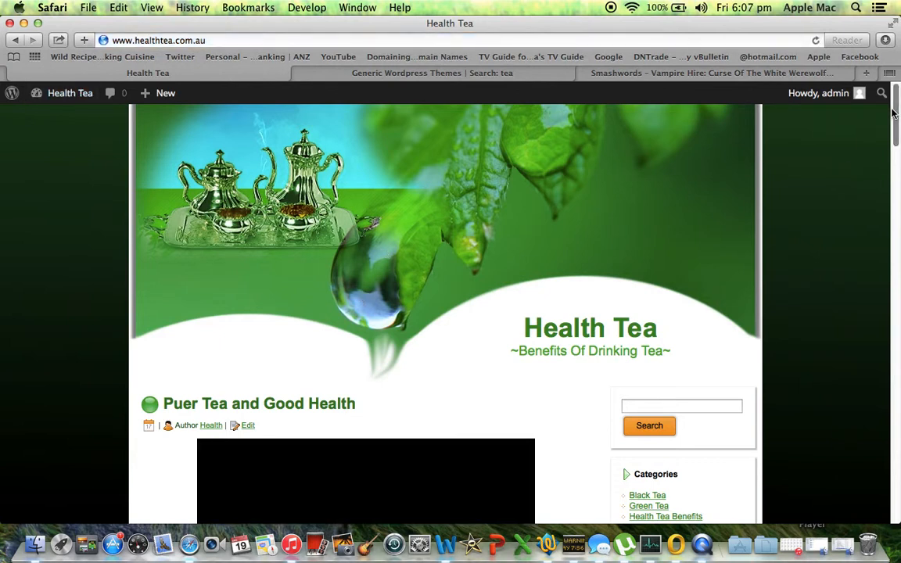
{"action": "left_click_drag", "start_coordinate": [897, 115], "coordinate": [896, 171]}
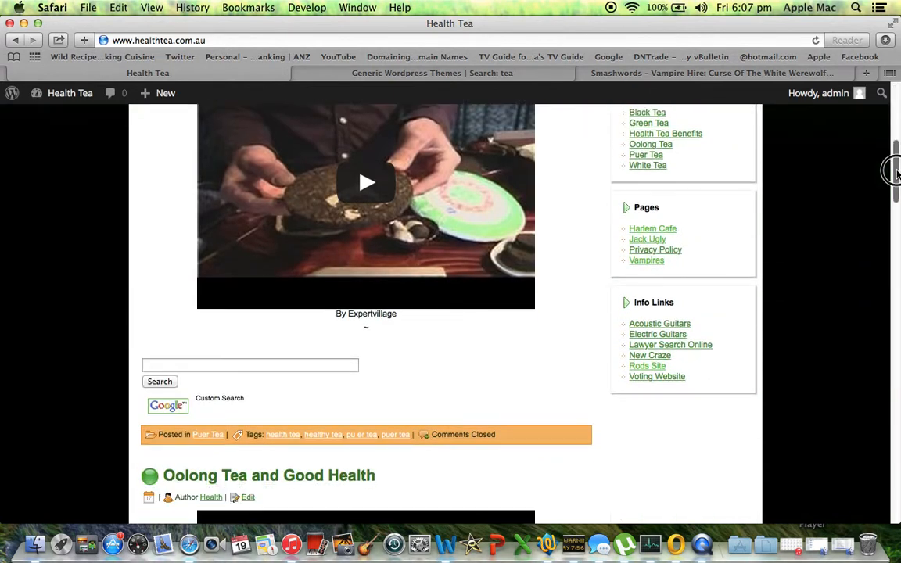
{"action": "left_click", "coordinate": [640, 260]}
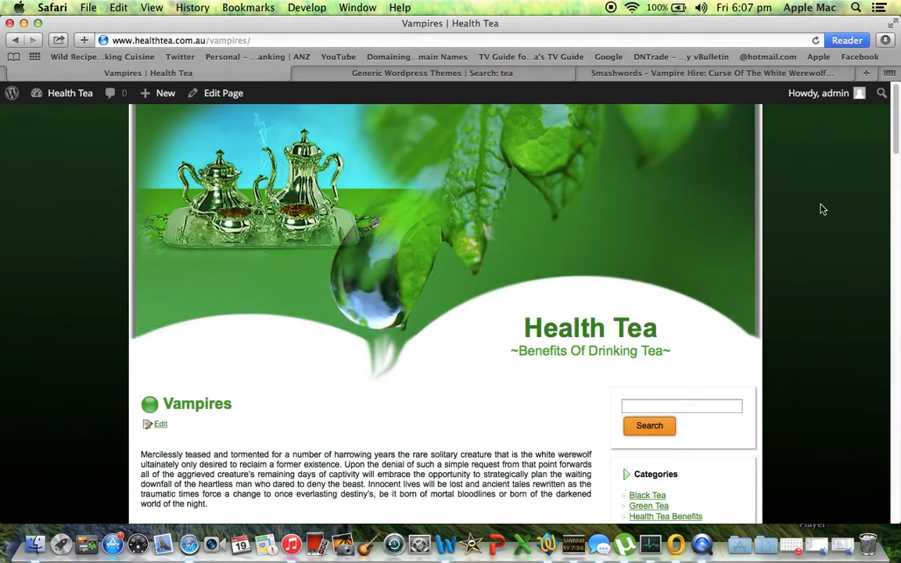
{"action": "left_click_drag", "start_coordinate": [896, 116], "coordinate": [894, 187]}
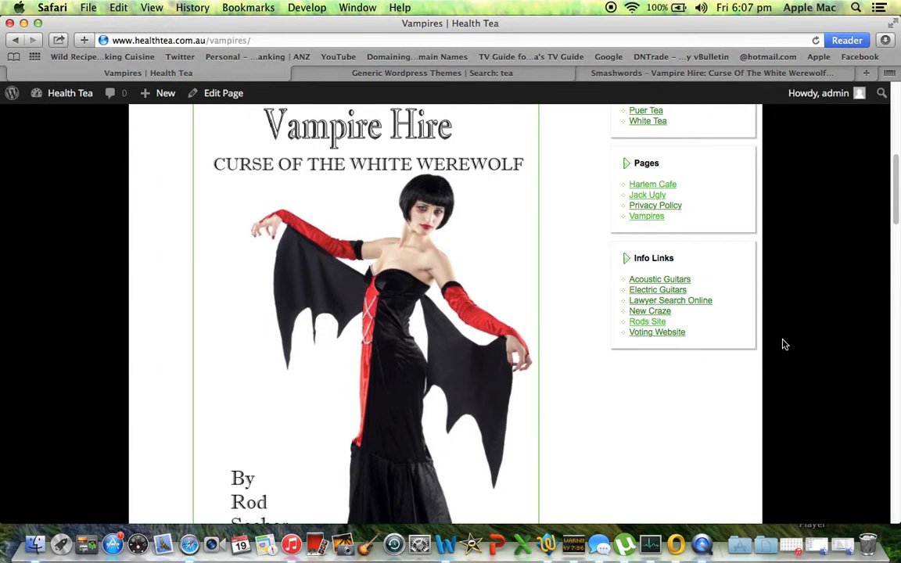
{"action": "left_click_drag", "start_coordinate": [898, 188], "coordinate": [895, 364]}
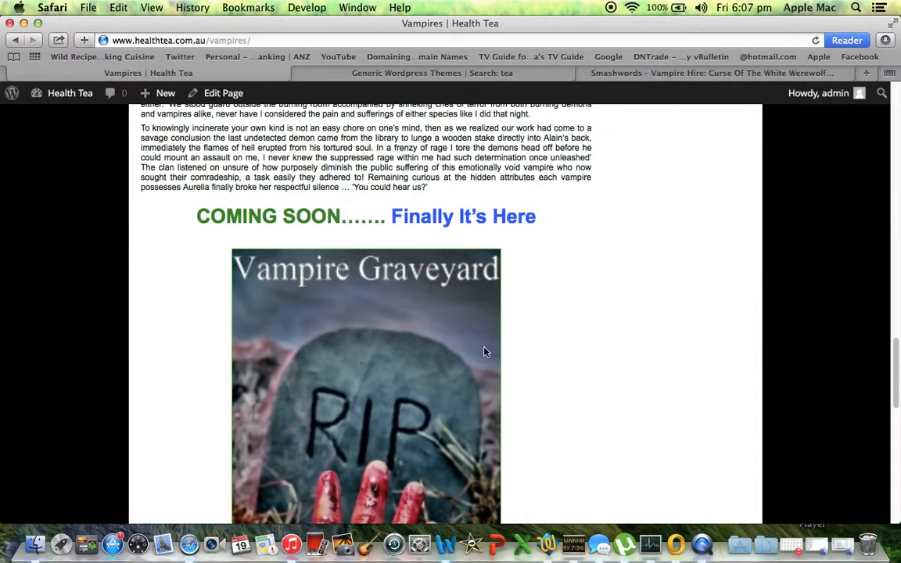
{"action": "left_click_drag", "start_coordinate": [898, 361], "coordinate": [884, 175]}
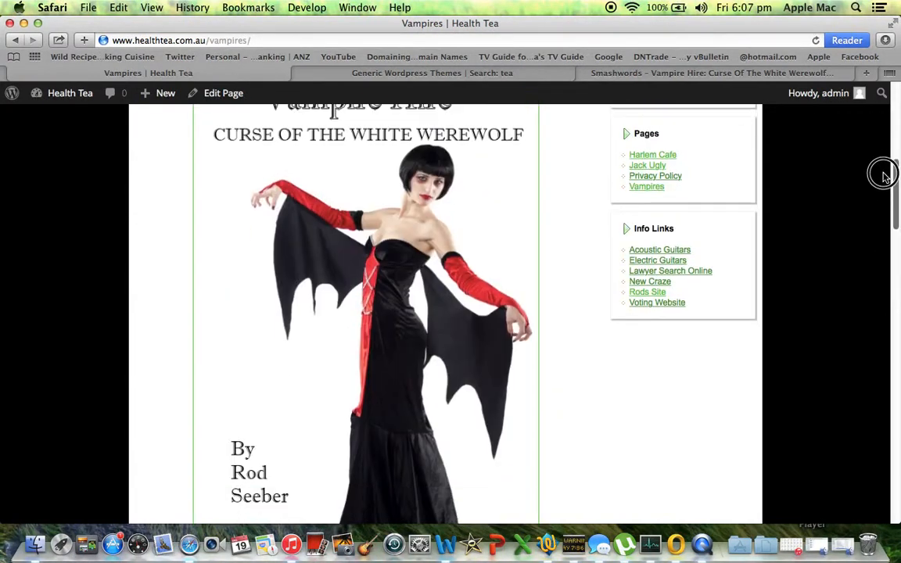
Step: Test the Vampire Hire cover image's link on the live page and return to the Vampires page
{"action": "left_click", "coordinate": [378, 257]}
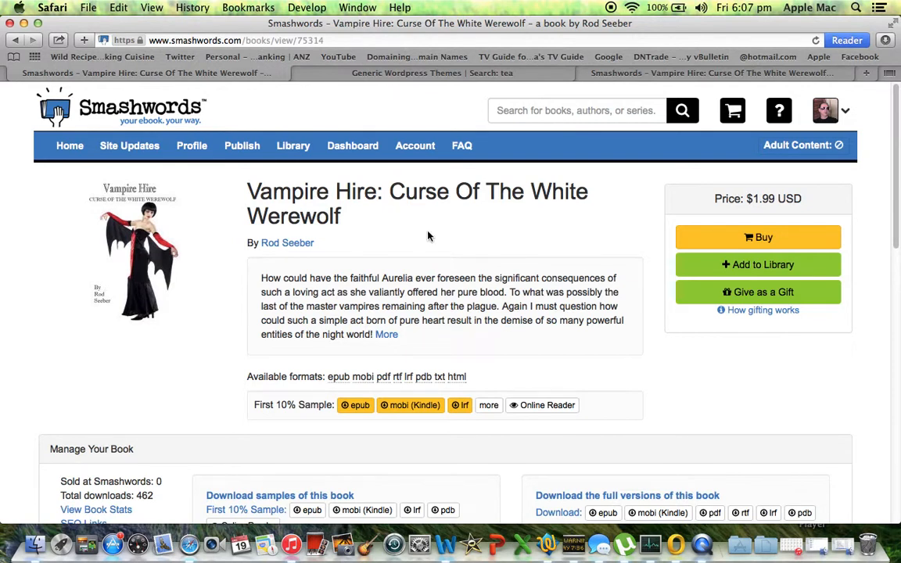
{"action": "left_click", "coordinate": [15, 41]}
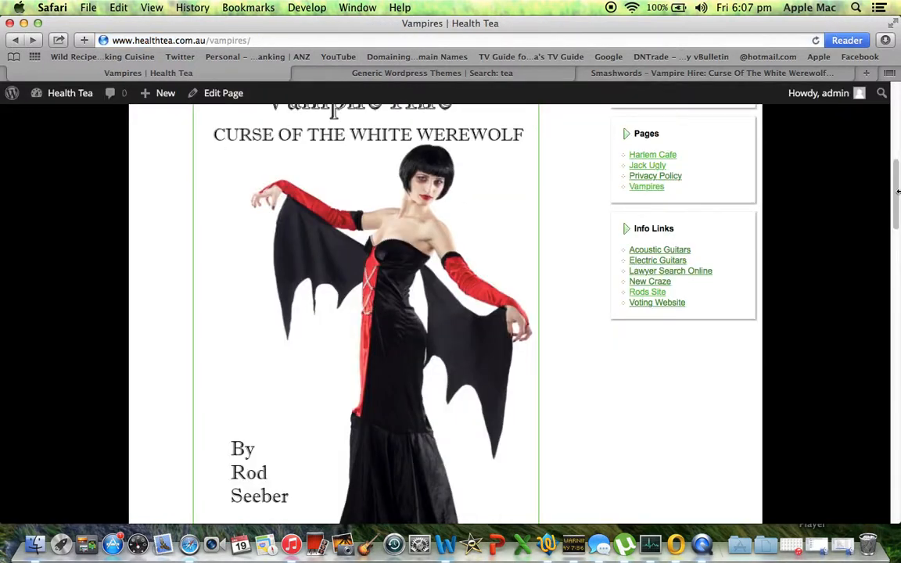
{"action": "mouse_move", "coordinate": [891, 187]}
{"action": "left_mouse_down"}
{"action": "mouse_move", "coordinate": [877, 110]}
{"action": "mouse_move", "coordinate": [882, 117]}
{"action": "left_mouse_up"}
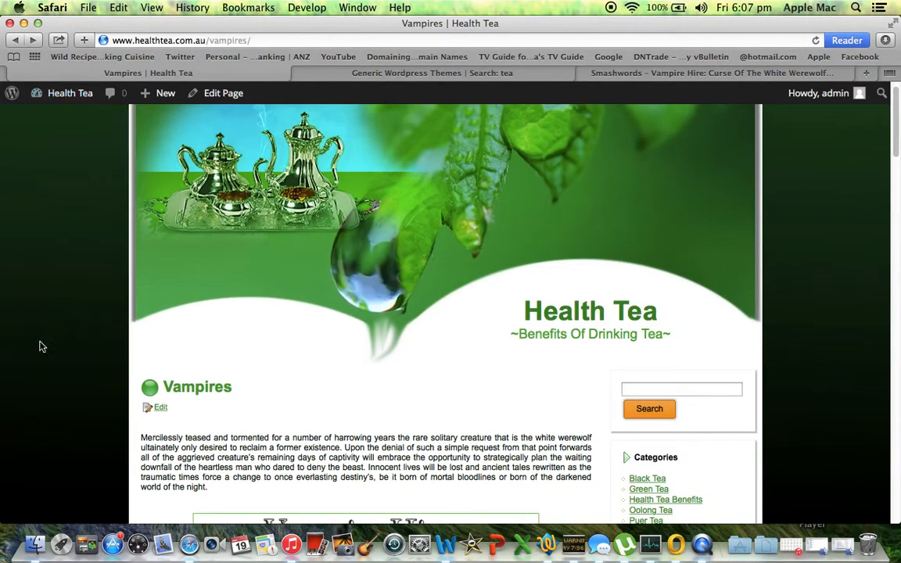
Step: Go to the Health Tea site's dashboard and view its installed themes
{"action": "mouse_move", "coordinate": [58, 94]}
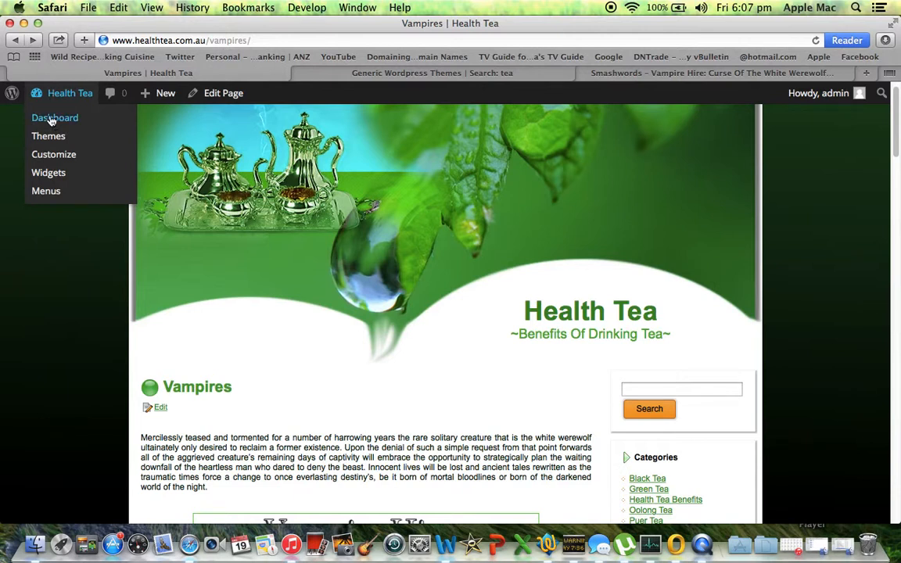
{"action": "left_click", "coordinate": [50, 118]}
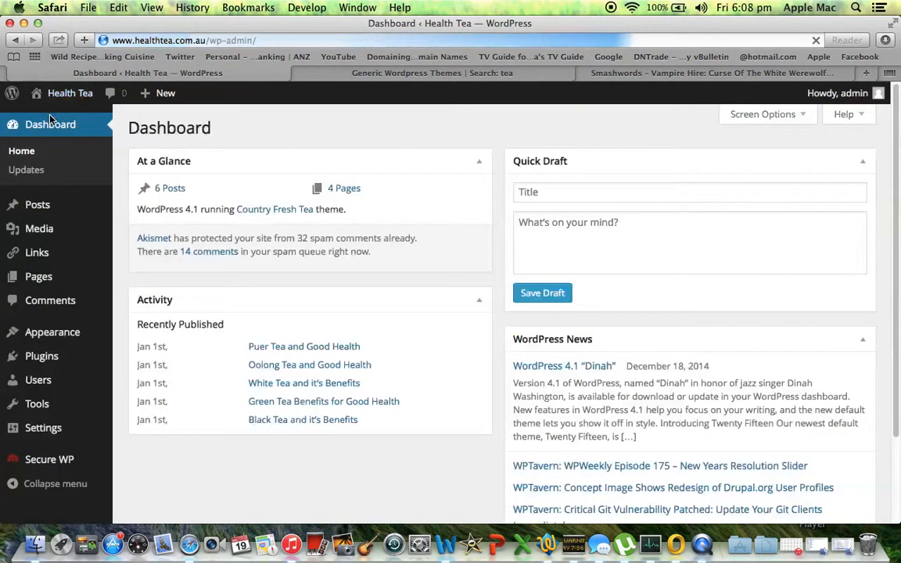
{"action": "mouse_move", "coordinate": [53, 341]}
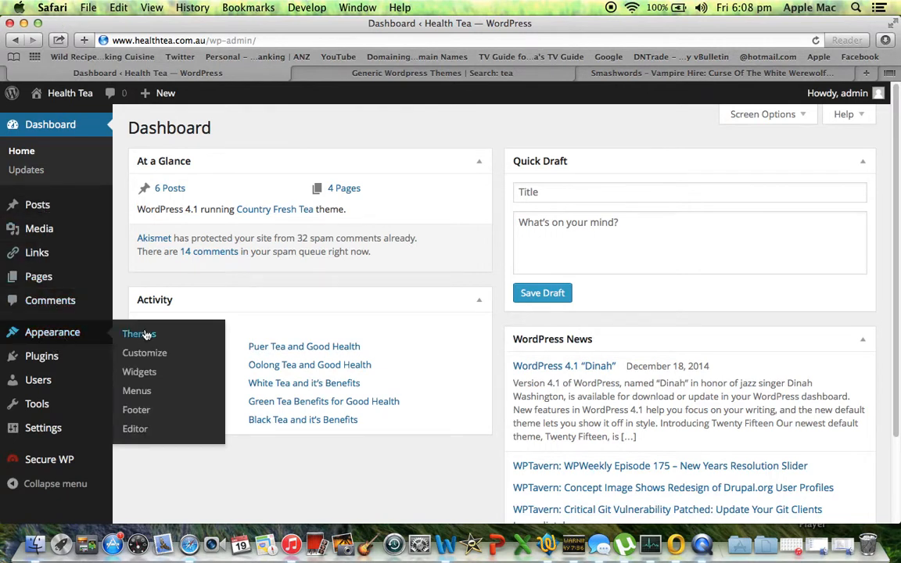
{"action": "left_click", "coordinate": [140, 334]}
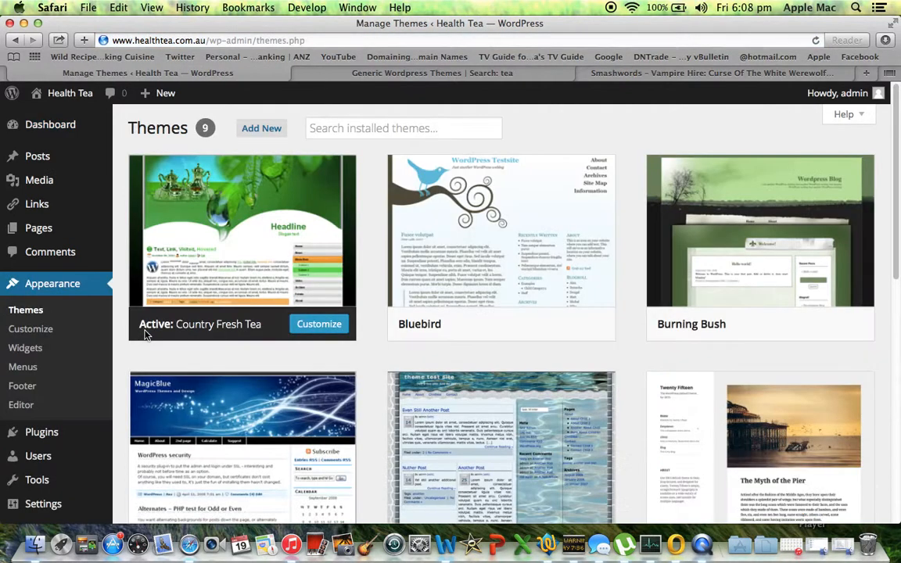
Step: Look over the tea theme search results on Generic WP Themes and return to the Google results for free generic wordpress themes
{"action": "mouse_move", "coordinate": [810, 195]}
{"action": "left_click", "coordinate": [460, 73]}
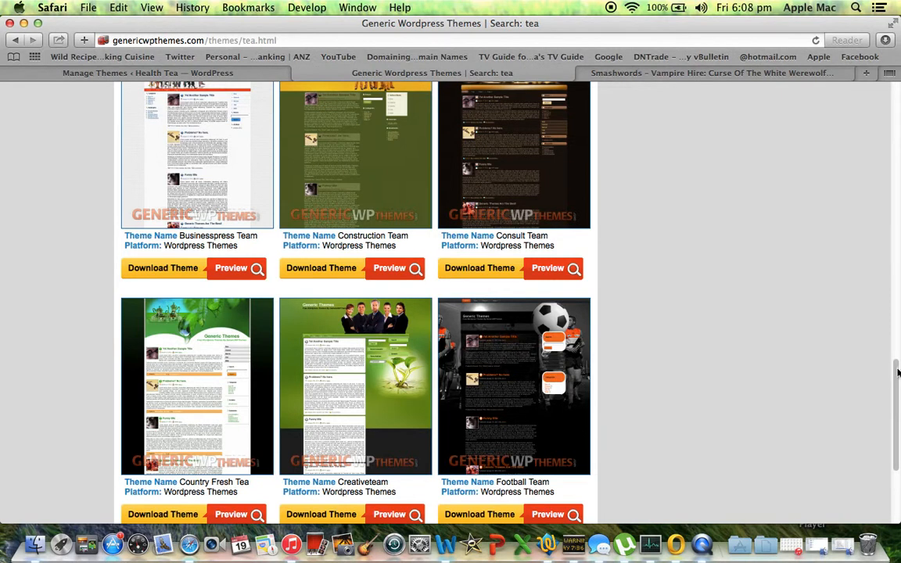
{"action": "left_click_drag", "start_coordinate": [894, 378], "coordinate": [864, 88]}
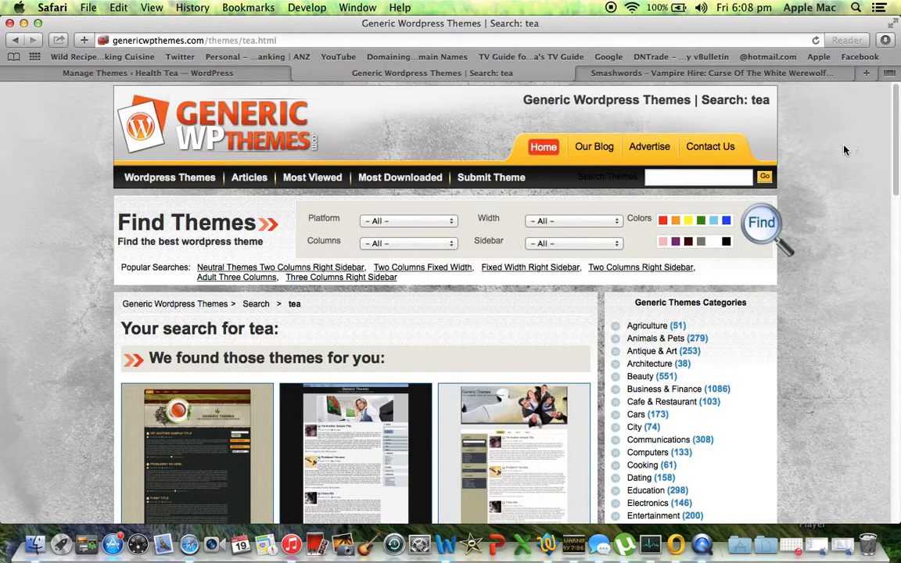
{"action": "left_click", "coordinate": [15, 41]}
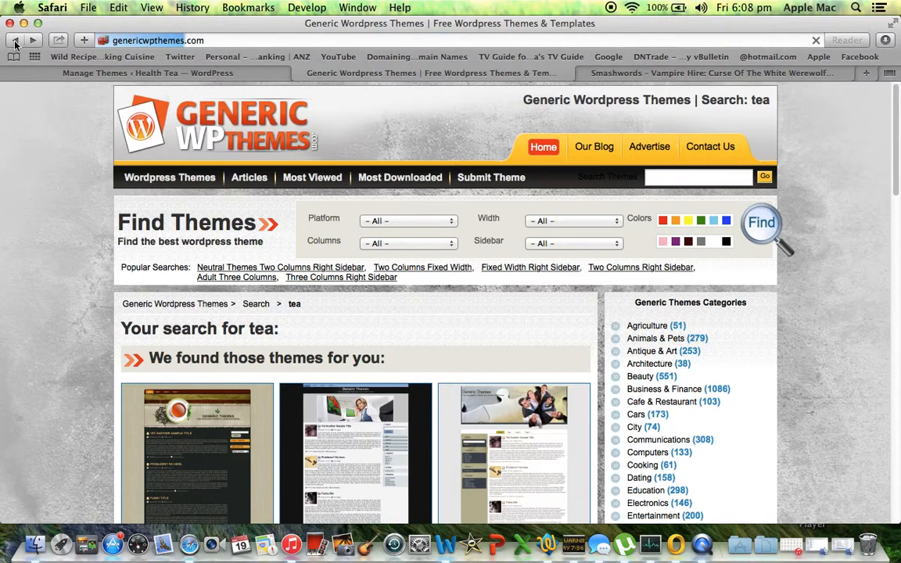
{"action": "left_click", "coordinate": [15, 43]}
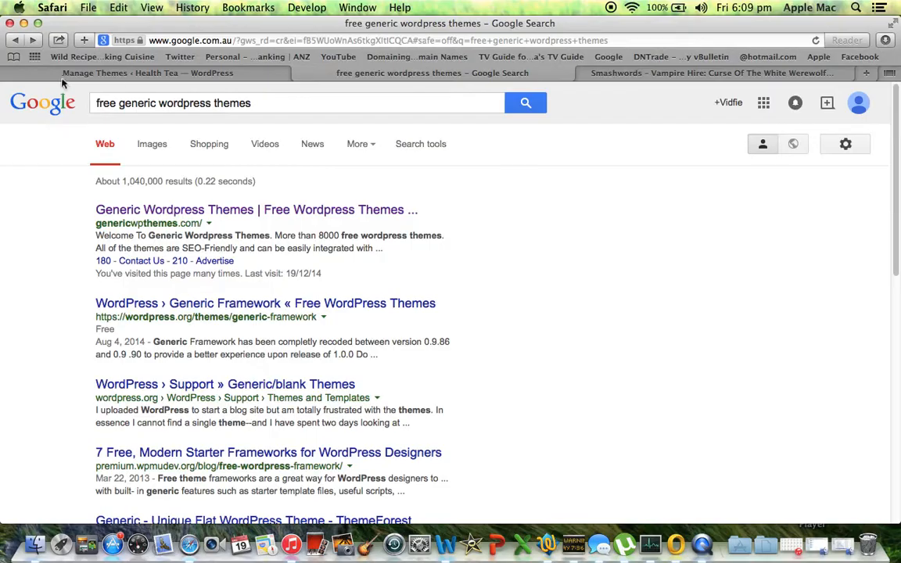
Step: Log out of the Health Tea site's admin account and go back to its public home page
{"action": "left_click", "coordinate": [116, 72]}
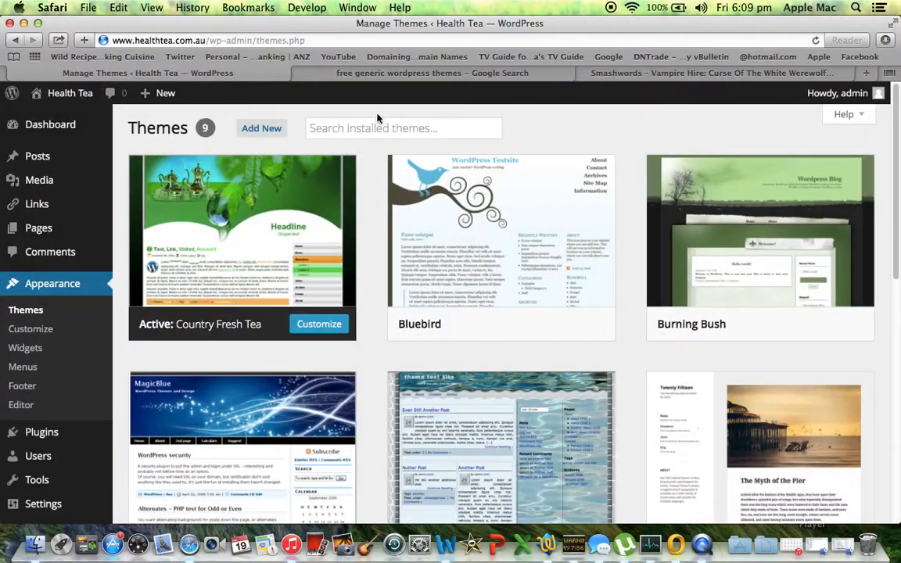
{"action": "left_click", "coordinate": [63, 95]}
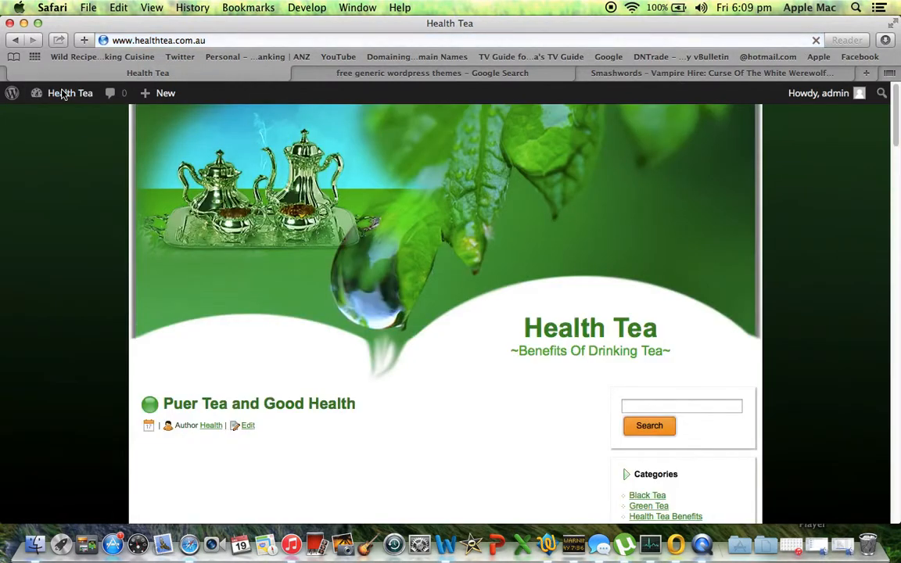
{"action": "left_click", "coordinate": [835, 95]}
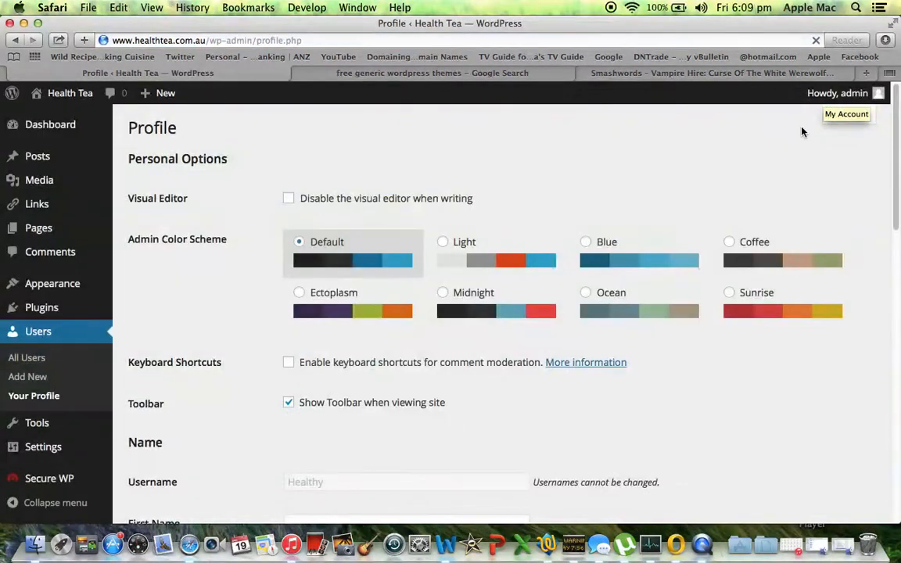
{"action": "mouse_move", "coordinate": [833, 95]}
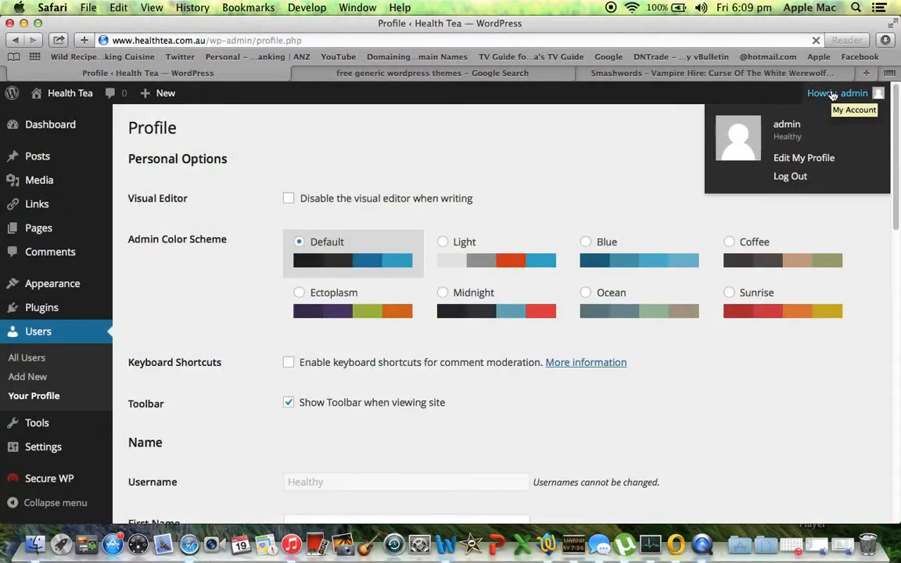
{"action": "left_click", "coordinate": [795, 178]}
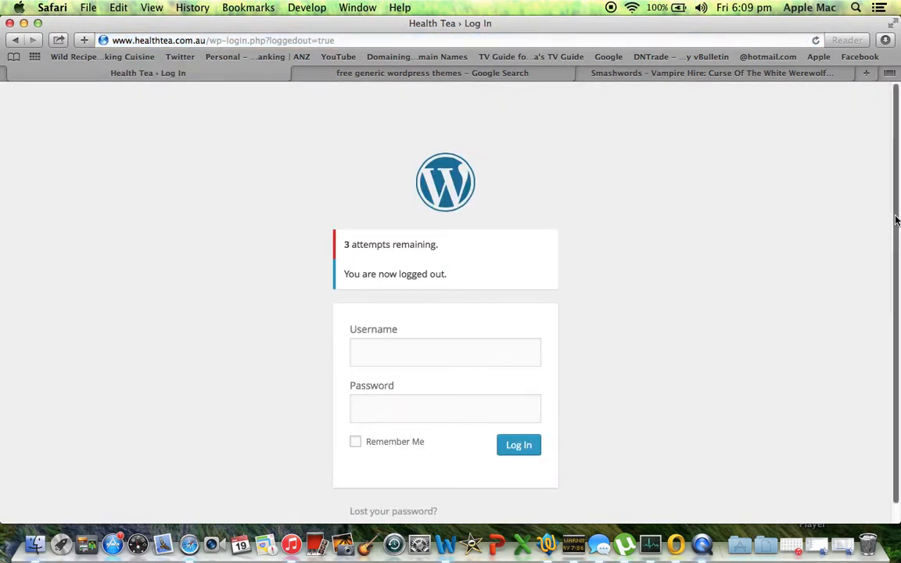
{"action": "scroll", "coordinate": [469, 470], "scroll_direction": "down", "scroll_amount": 2}
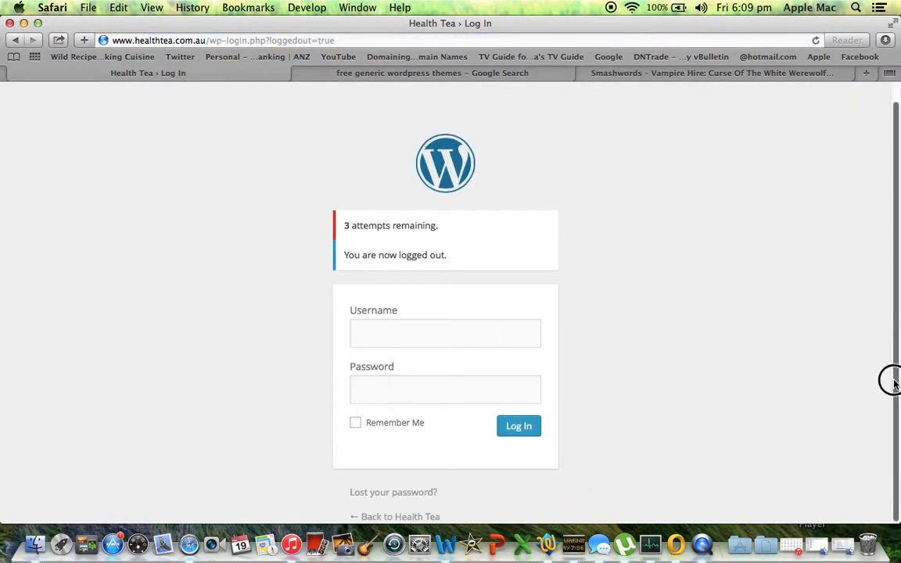
{"action": "left_click", "coordinate": [401, 518]}
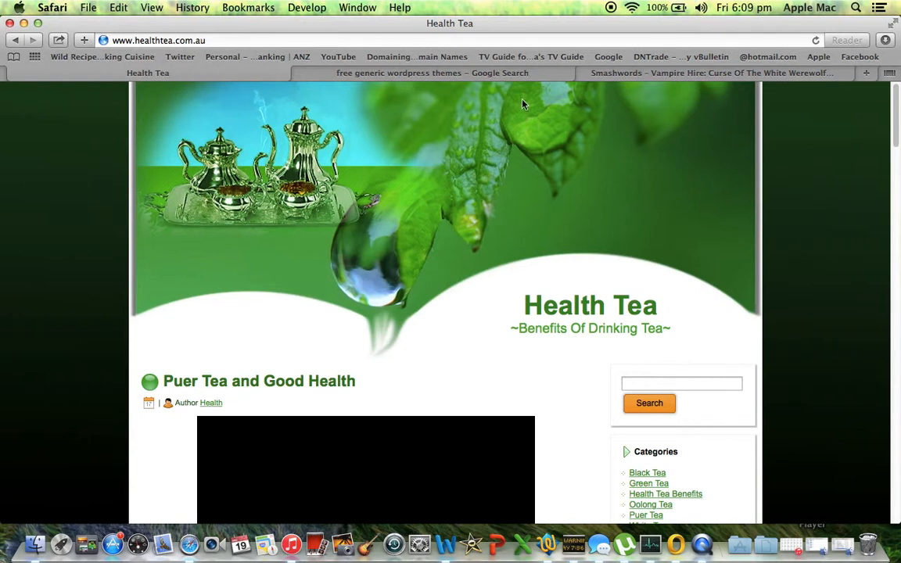
Step: Open the Generic Wordpress Themes site from the Google results and browse its Fashion category of themes
{"action": "left_click", "coordinate": [321, 73]}
{"action": "left_click", "coordinate": [226, 209]}
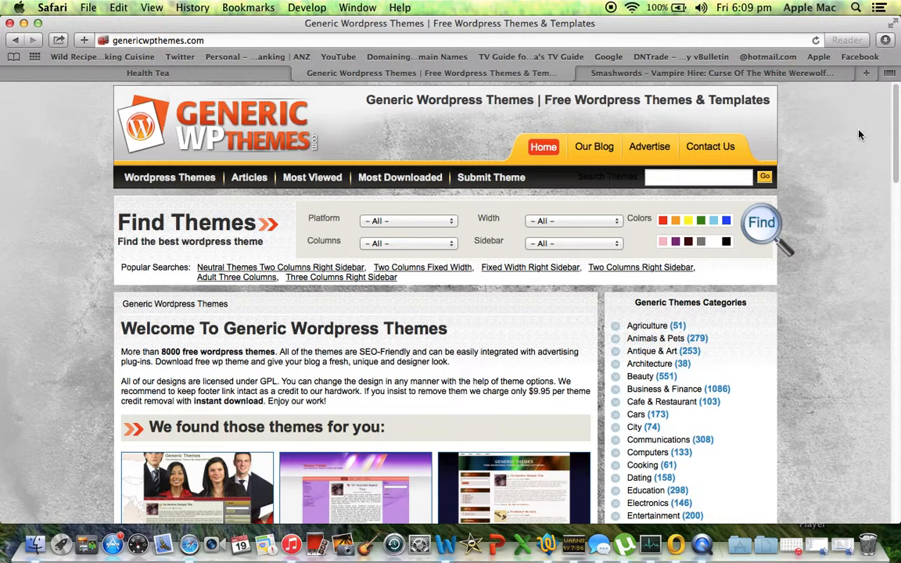
{"action": "left_click_drag", "start_coordinate": [891, 94], "coordinate": [887, 188]}
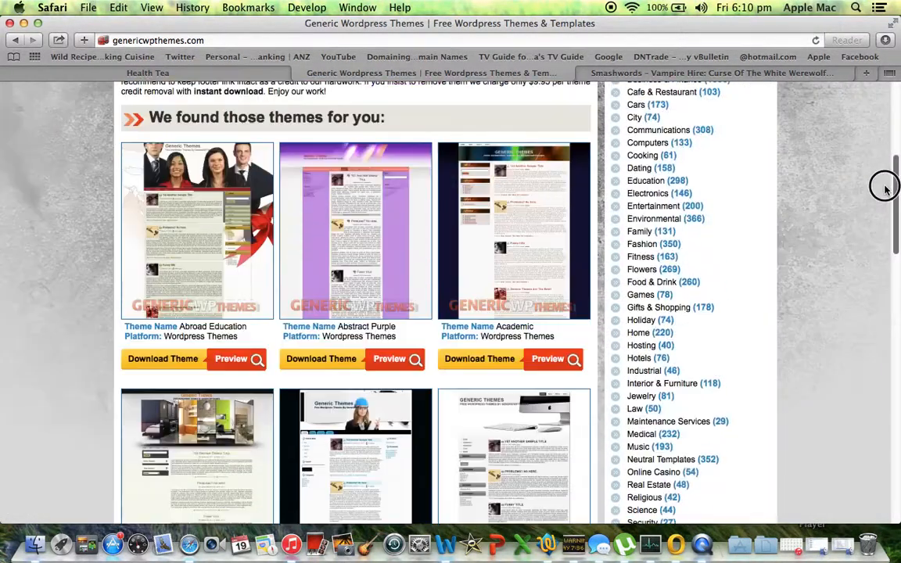
{"action": "left_click", "coordinate": [641, 244]}
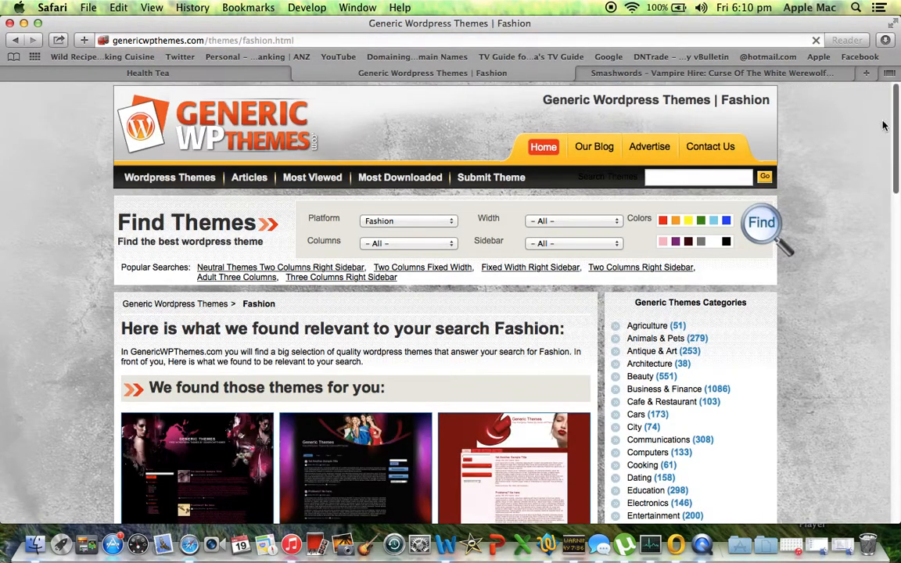
{"action": "mouse_move", "coordinate": [890, 119]}
{"action": "left_mouse_down"}
{"action": "mouse_move", "coordinate": [881, 458]}
{"action": "mouse_move", "coordinate": [892, 90]}
{"action": "left_mouse_up"}
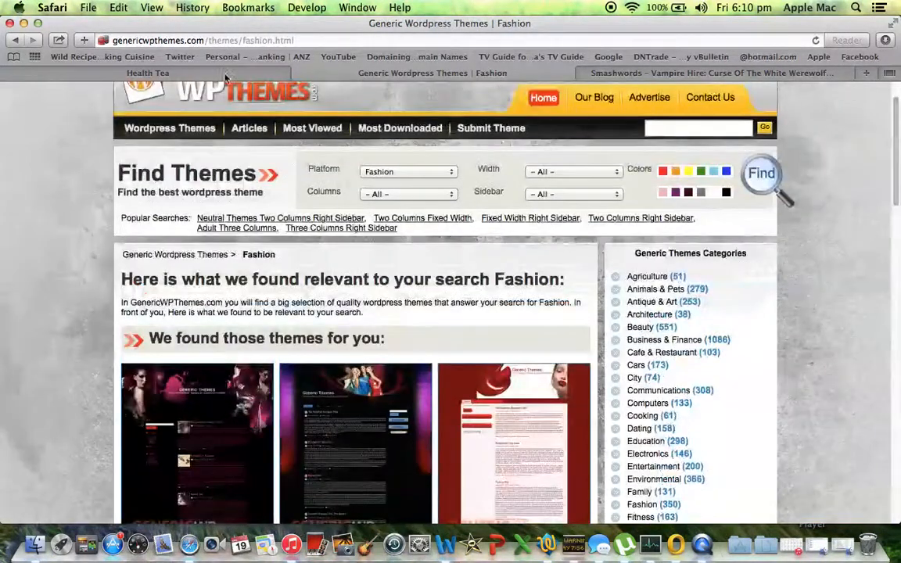